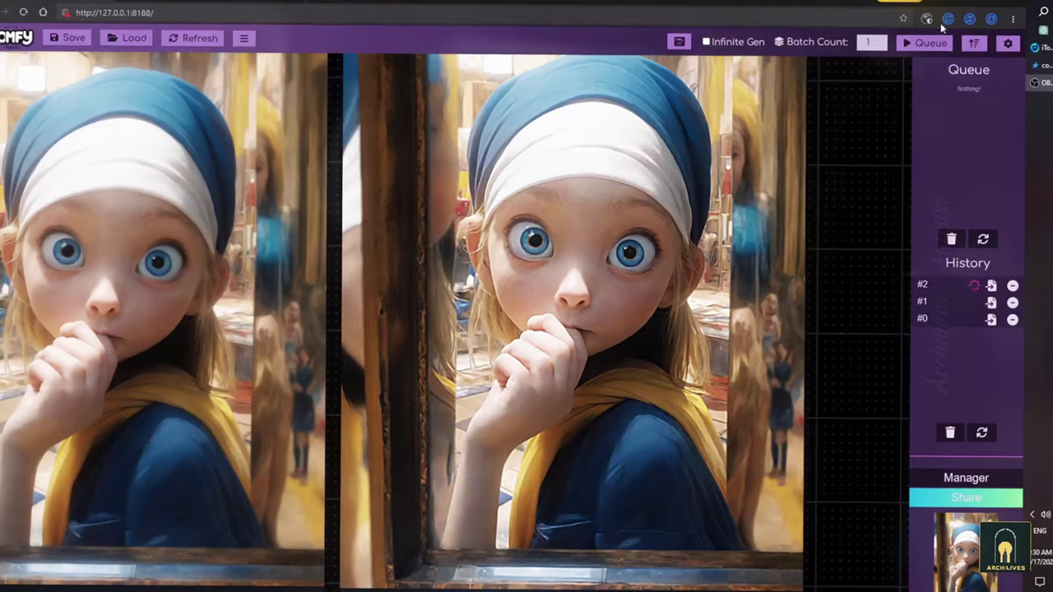
Step: Compare the source picture in Load Image with the two generated images, including the prompt nodes above it
{"action": "scroll", "coordinate": [793, 242], "scroll_direction": "down", "scroll_amount": 9}
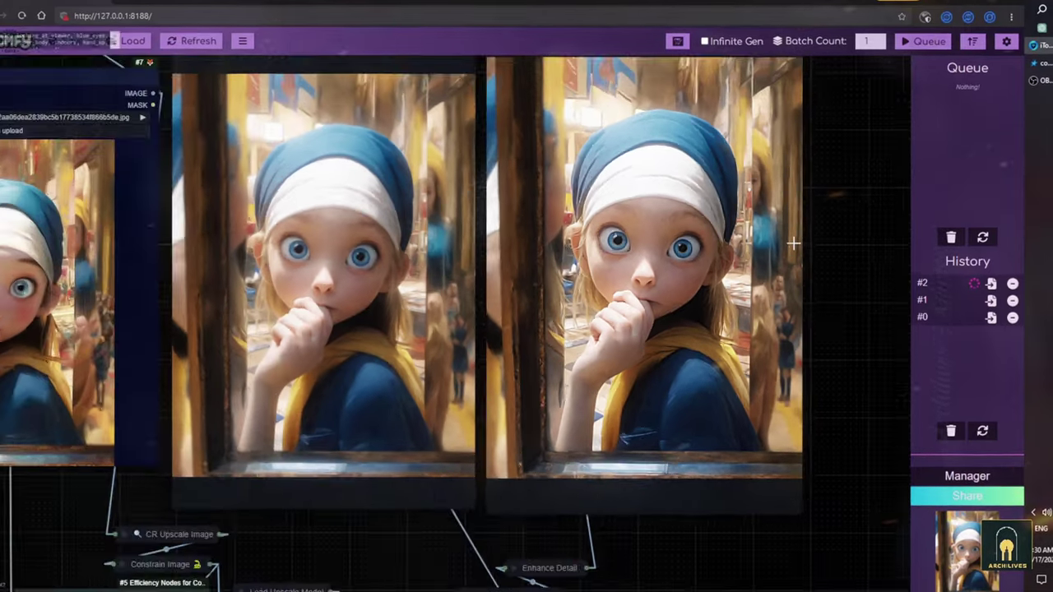
{"action": "scroll", "coordinate": [131, 178], "scroll_direction": "up", "scroll_amount": 5}
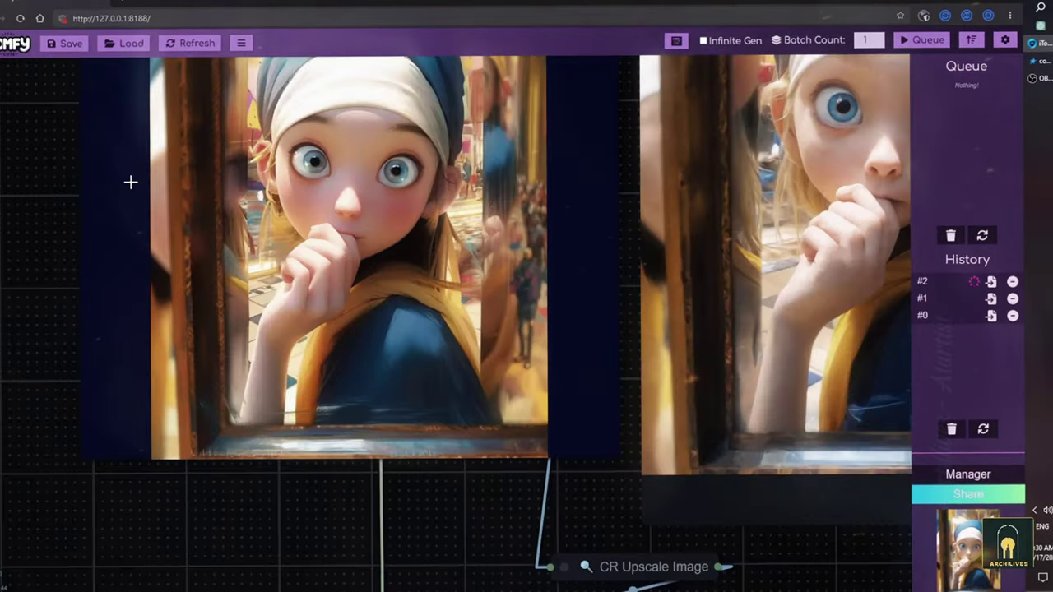
{"action": "scroll", "coordinate": [486, 520], "scroll_direction": "up", "scroll_amount": 4}
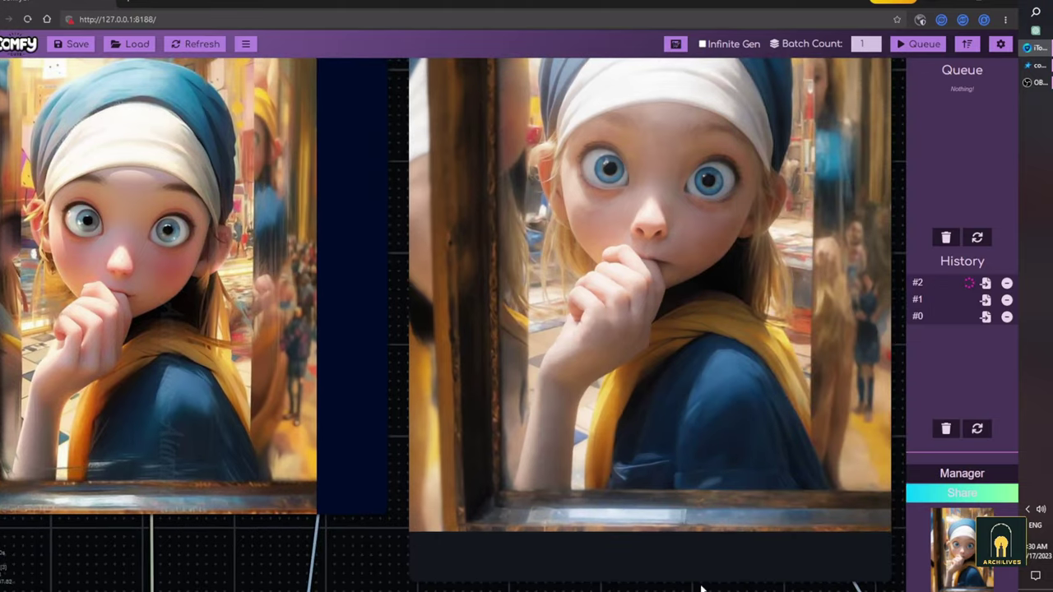
{"action": "left_click_drag", "start_coordinate": [729, 587], "coordinate": [531, 485]}
{"action": "scroll", "coordinate": [570, 502], "scroll_direction": "down", "scroll_amount": 10}
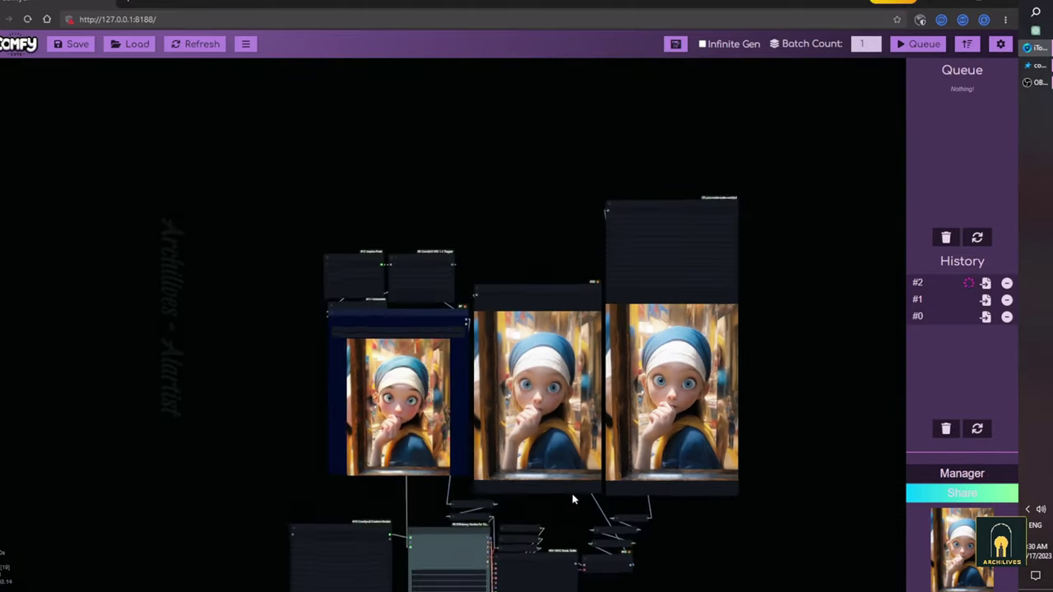
{"action": "scroll", "coordinate": [313, 326], "scroll_direction": "up", "scroll_amount": 3}
{"action": "scroll", "coordinate": [409, 200], "scroll_direction": "up", "scroll_amount": 5}
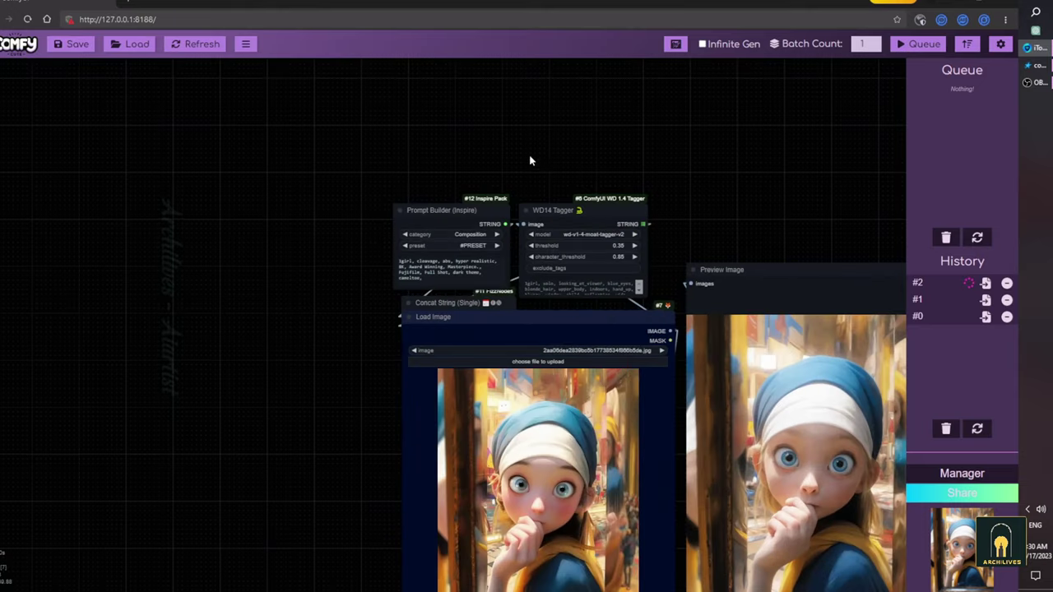
{"action": "left_click_drag", "start_coordinate": [532, 159], "coordinate": [450, 116]}
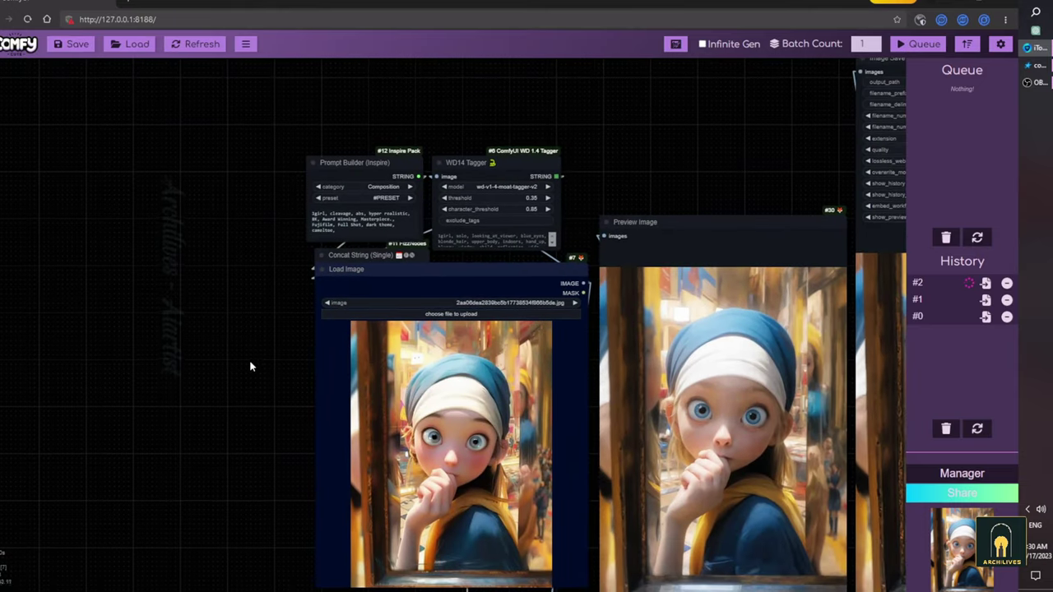
{"action": "left_click_drag", "start_coordinate": [252, 365], "coordinate": [177, 328]}
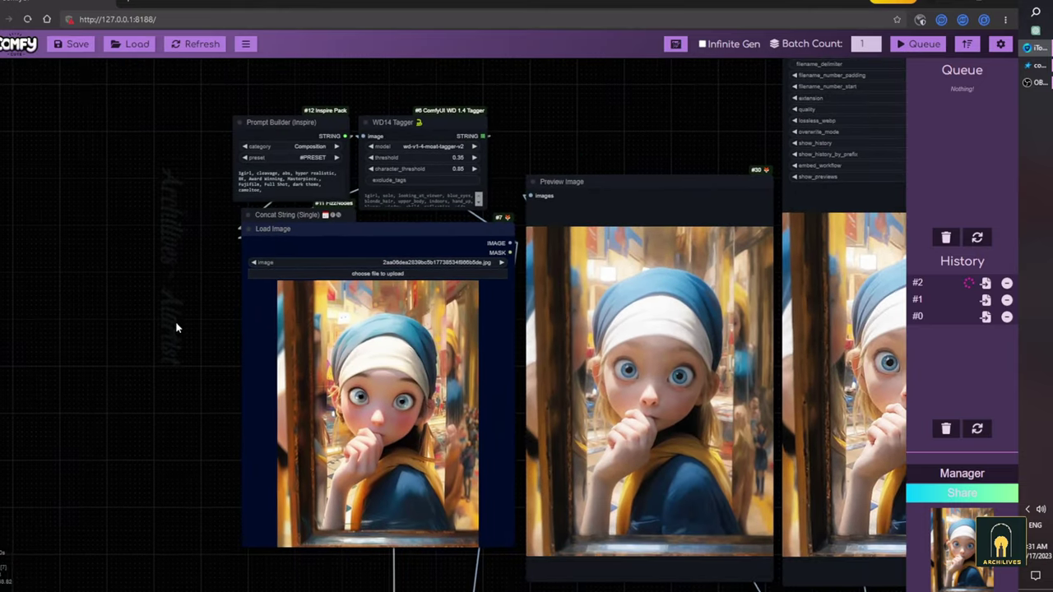
Step: Start Epic Pen and place its annotation toolbar over the queue and history area
{"action": "left_click", "coordinate": [1036, 13]}
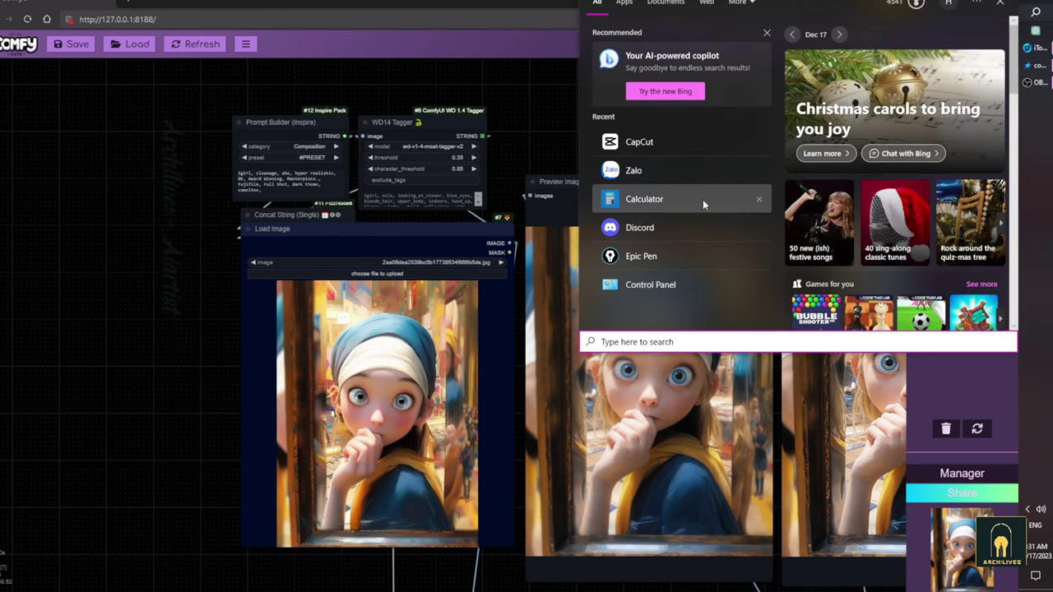
{"action": "left_click", "coordinate": [659, 258]}
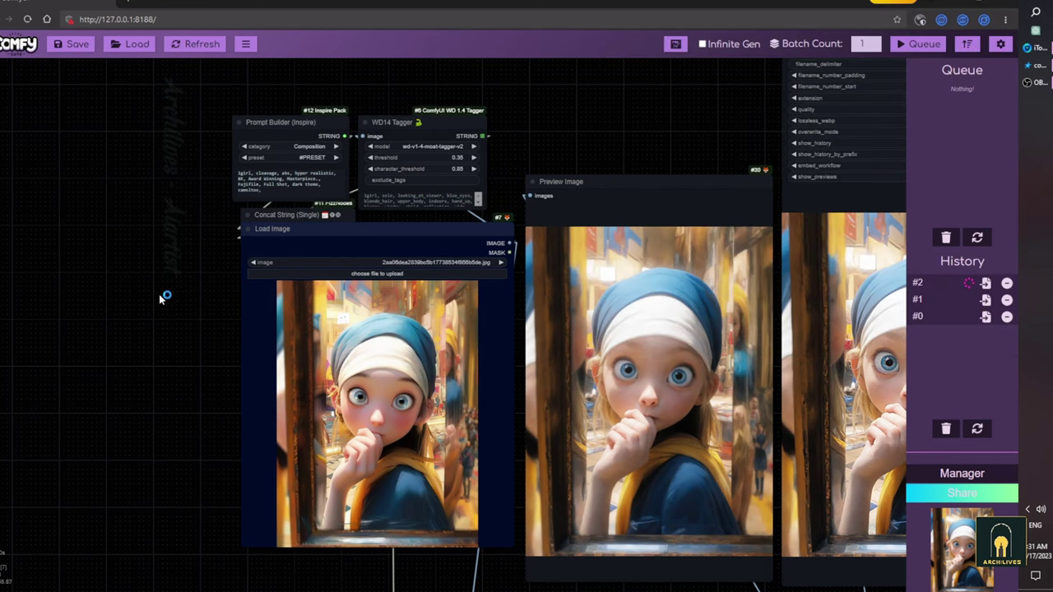
{"action": "left_click_drag", "start_coordinate": [164, 298], "coordinate": [136, 269]}
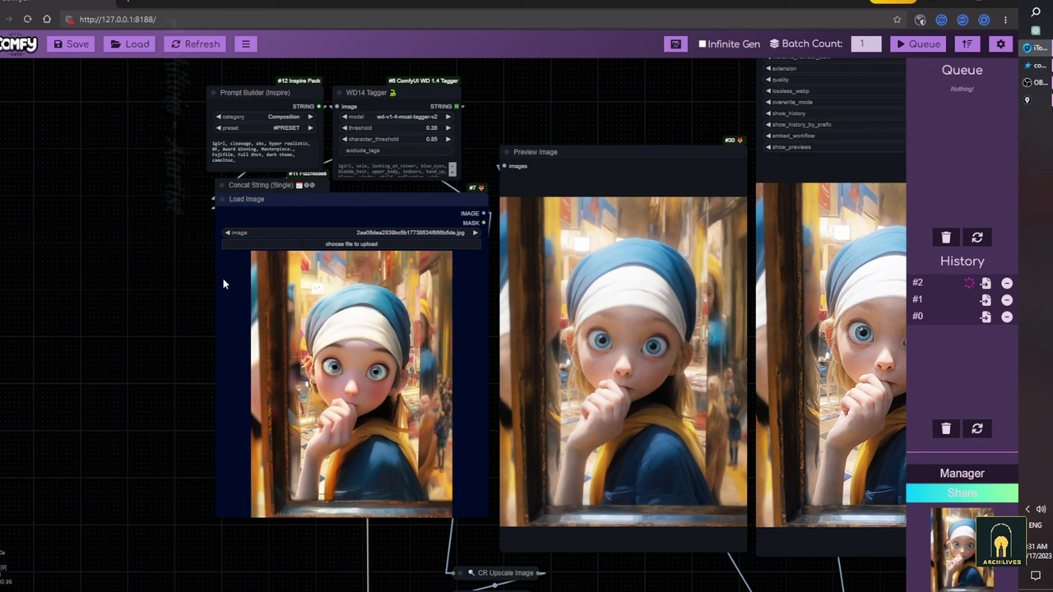
{"action": "key", "text": "ctrl+alt+g"}
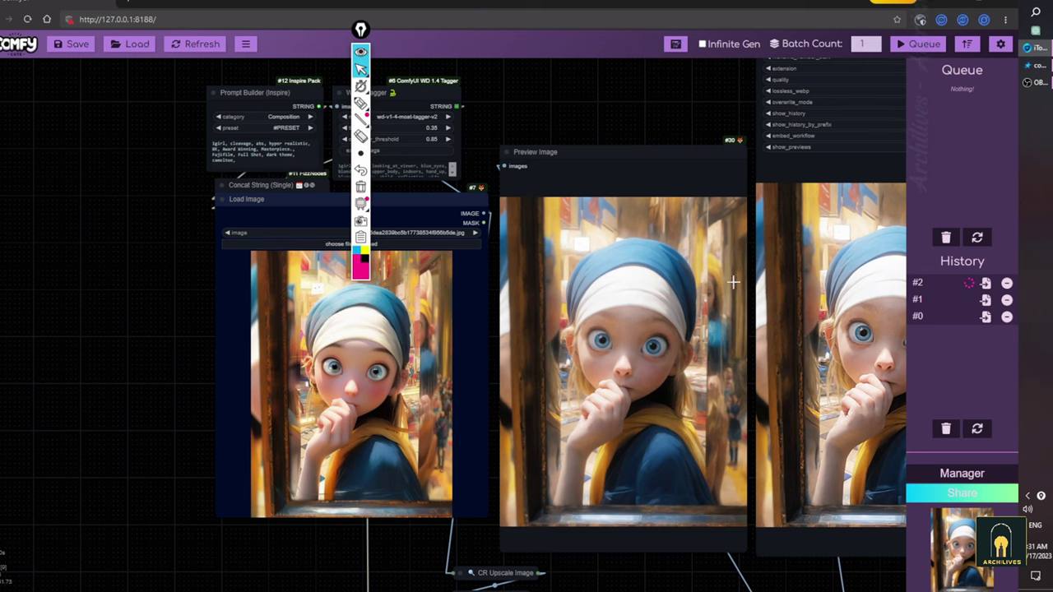
{"action": "left_click_drag", "start_coordinate": [609, 110], "coordinate": [639, 139]}
{"action": "mouse_move", "coordinate": [359, 30]}
{"action": "left_mouse_down"}
{"action": "mouse_move", "coordinate": [825, 176]}
{"action": "mouse_move", "coordinate": [1009, 184]}
{"action": "mouse_move", "coordinate": [991, 184]}
{"action": "left_mouse_up"}
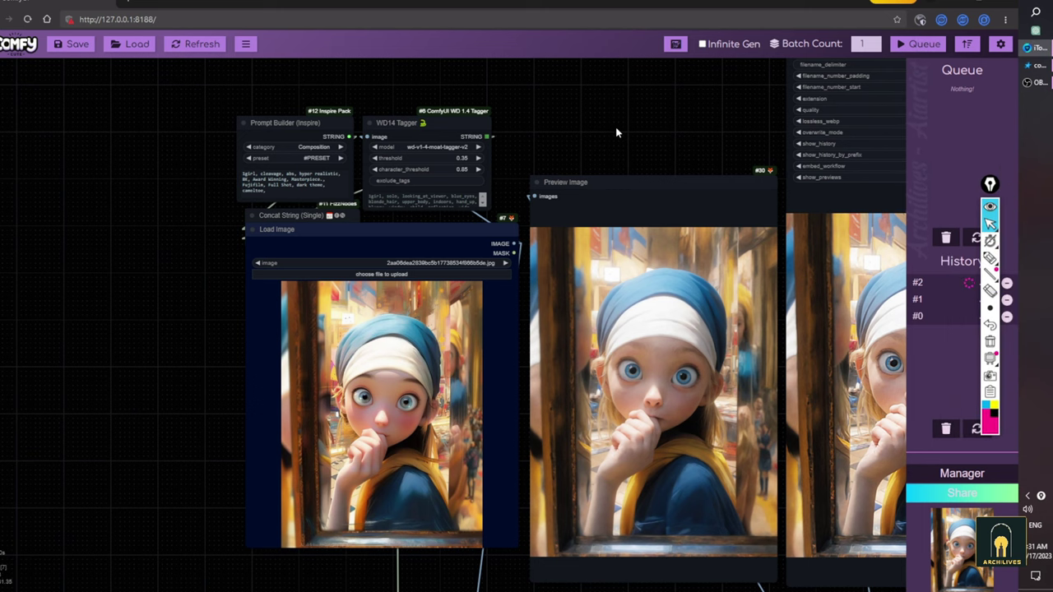
Step: Move the CR LoRA Stack node up and farther to the left of the Efficient Loader node
{"action": "mouse_move", "coordinate": [616, 128]}
{"action": "left_mouse_down"}
{"action": "mouse_move", "coordinate": [767, 141]}
{"action": "mouse_move", "coordinate": [671, 84]}
{"action": "left_mouse_up"}
{"action": "left_click_drag", "start_coordinate": [258, 384], "coordinate": [237, 211]}
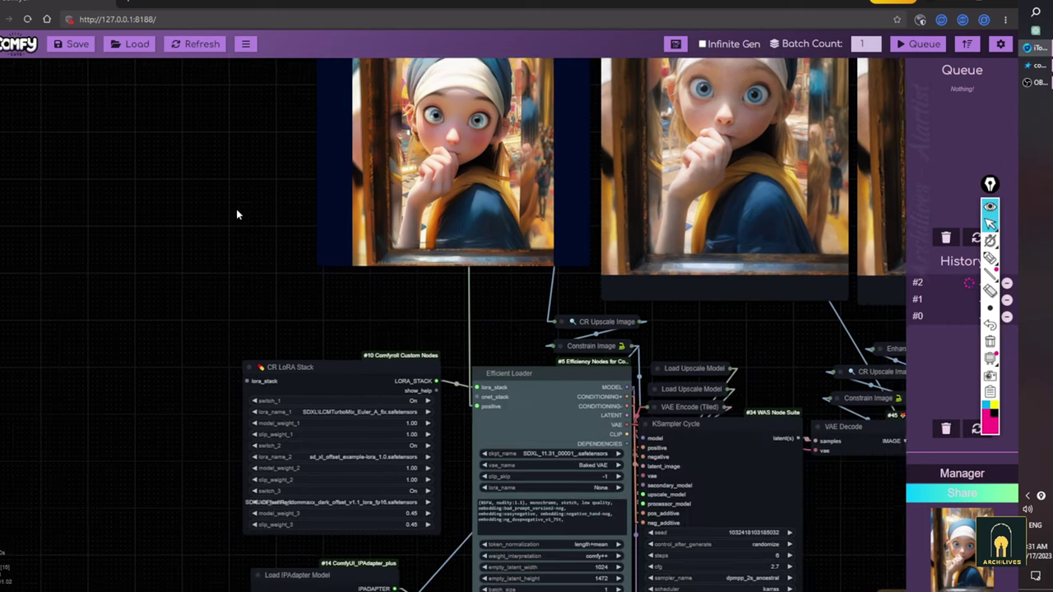
{"action": "left_click_drag", "start_coordinate": [287, 288], "coordinate": [395, 150]}
{"action": "scroll", "coordinate": [388, 186], "scroll_direction": "up", "scroll_amount": 3}
{"action": "left_click", "coordinate": [365, 229]}
{"action": "left_click_drag", "start_coordinate": [366, 229], "coordinate": [305, 200]}
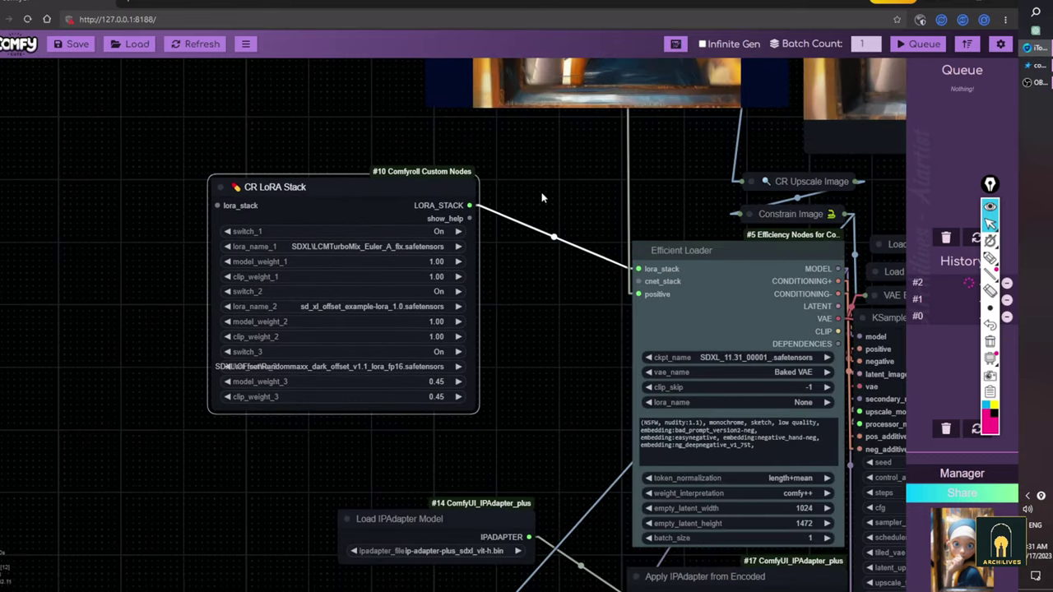
Step: Move the Load Image node slightly lower, keeping it directly beside the Preview Image node
{"action": "left_click_drag", "start_coordinate": [542, 194], "coordinate": [449, 451]}
{"action": "scroll", "coordinate": [449, 452], "scroll_direction": "down", "scroll_amount": 4}
{"action": "left_click_drag", "start_coordinate": [298, 339], "coordinate": [215, 356]}
{"action": "left_click_drag", "start_coordinate": [467, 256], "coordinate": [411, 267]}
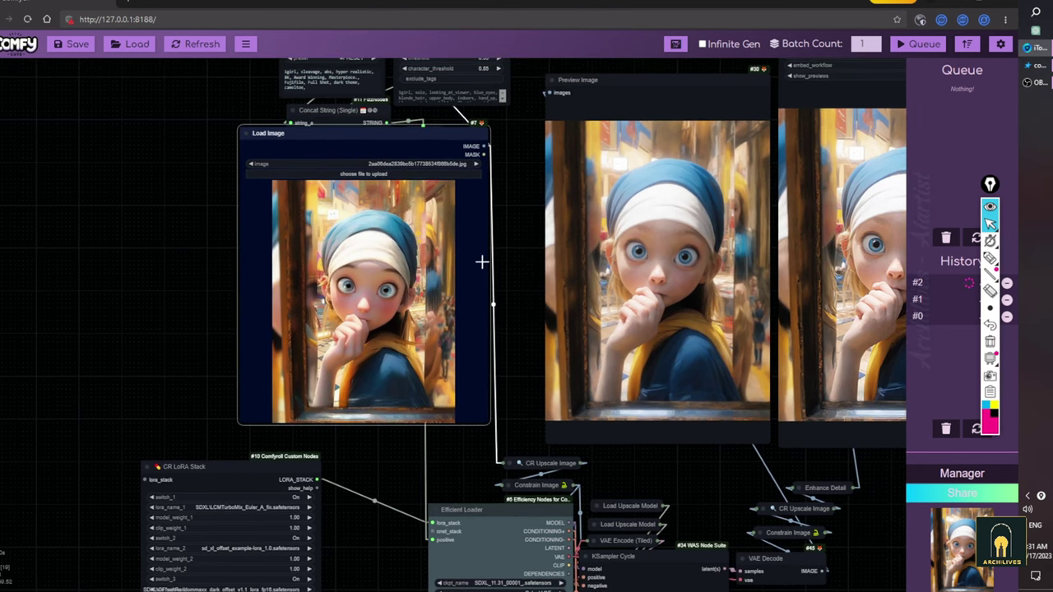
{"action": "left_click_drag", "start_coordinate": [341, 262], "coordinate": [394, 283]}
Step: Spread the Prompt Builder, WD14 Tagger and Concat String nodes apart above the Load Image node
{"action": "left_click_drag", "start_coordinate": [243, 265], "coordinate": [313, 70]}
{"action": "scroll", "coordinate": [387, 288], "scroll_direction": "up", "scroll_amount": 4}
{"action": "left_click_drag", "start_coordinate": [432, 285], "coordinate": [465, 384]}
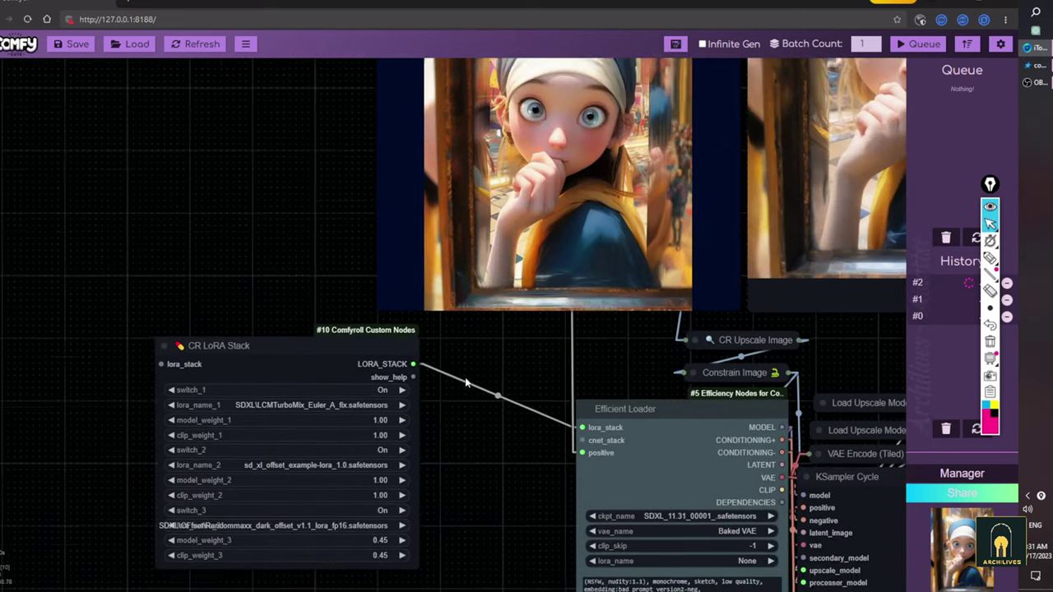
{"action": "scroll", "coordinate": [465, 385], "scroll_direction": "down", "scroll_amount": 3}
{"action": "left_click_drag", "start_coordinate": [354, 219], "coordinate": [299, 435]}
{"action": "left_click_drag", "start_coordinate": [302, 335], "coordinate": [302, 367]}
{"action": "scroll", "coordinate": [370, 169], "scroll_direction": "up", "scroll_amount": 3}
{"action": "left_click_drag", "start_coordinate": [433, 126], "coordinate": [305, 87]}
{"action": "left_click_drag", "start_coordinate": [549, 126], "coordinate": [582, 94]}
{"action": "left_click_drag", "start_coordinate": [417, 250], "coordinate": [445, 253]}
{"action": "left_click", "coordinate": [345, 221]}
{"action": "left_click_drag", "start_coordinate": [598, 102], "coordinate": [616, 85]}
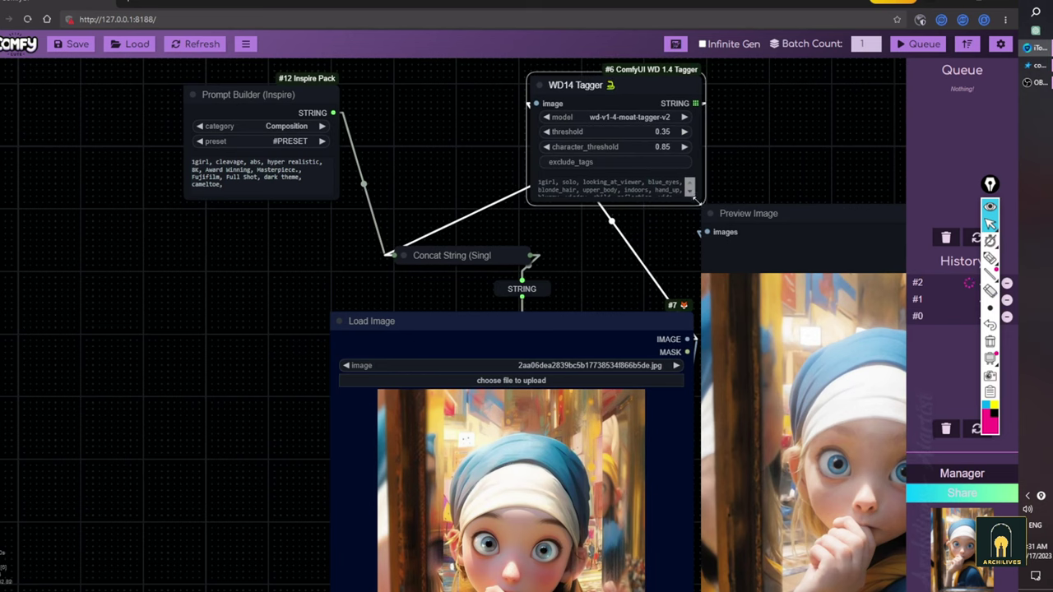
Step: Enlarge the WD14 Tagger node downward so its whole tag list fits inside
{"action": "left_click_drag", "start_coordinate": [696, 201], "coordinate": [688, 230]}
{"action": "left_click_drag", "start_coordinate": [394, 154], "coordinate": [516, 124]}
{"action": "scroll", "coordinate": [516, 124], "scroll_direction": "down", "scroll_amount": 5}
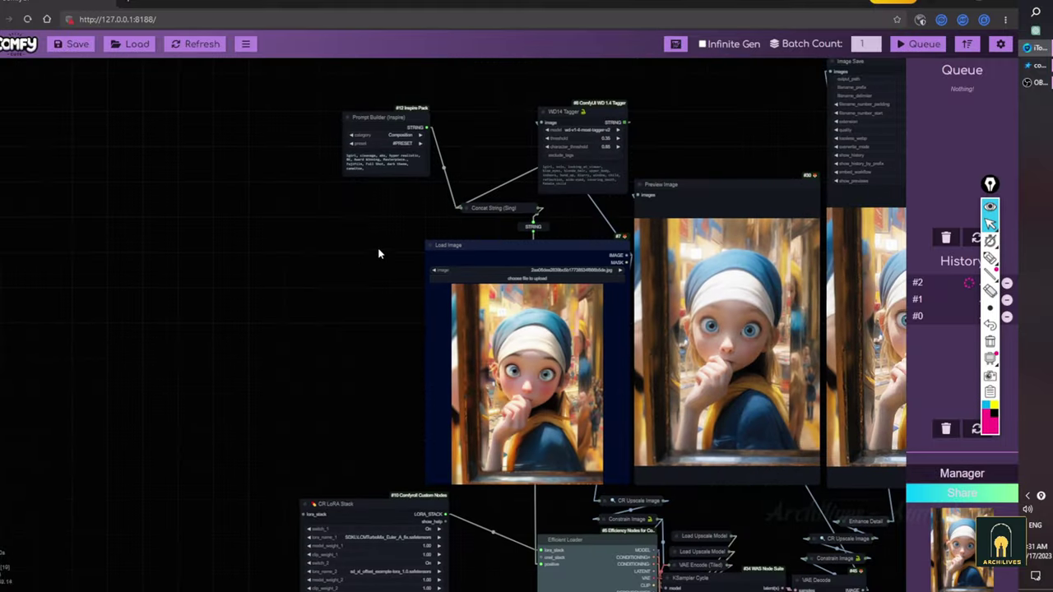
{"action": "left_click_drag", "start_coordinate": [350, 242], "coordinate": [309, 272]}
{"action": "scroll", "coordinate": [347, 278], "scroll_direction": "up", "scroll_amount": 2}
Step: Annotate the workflow with arrows to the Load Image node, a frame around WD14 Tagger and the handwritten text "Read Image"
{"action": "left_click", "coordinate": [990, 259]}
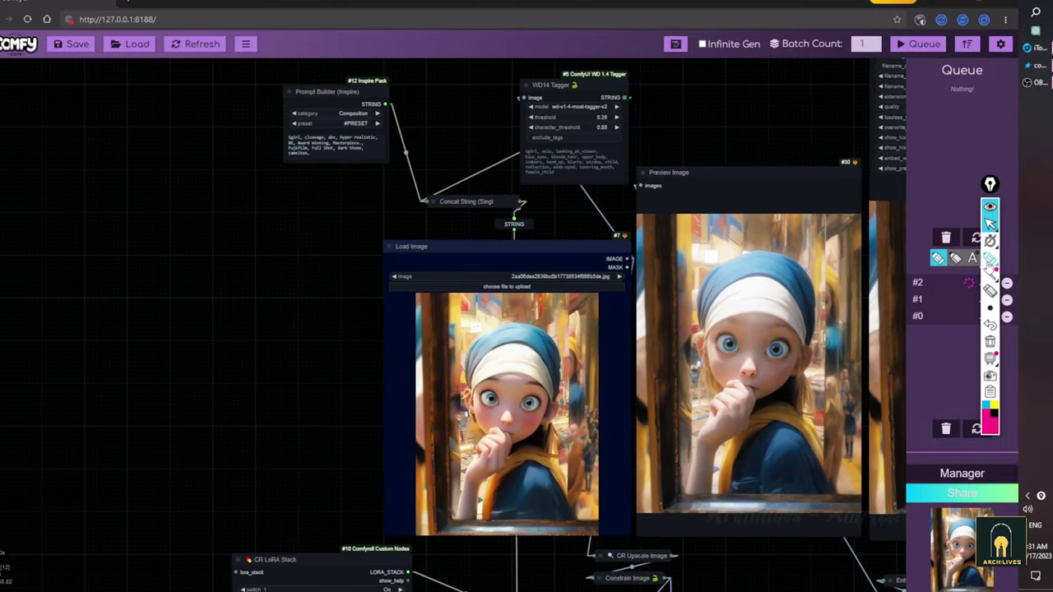
{"action": "mouse_move", "coordinate": [323, 205]}
{"action": "left_mouse_down"}
{"action": "mouse_move", "coordinate": [388, 319]}
{"action": "mouse_move", "coordinate": [339, 308]}
{"action": "left_mouse_up"}
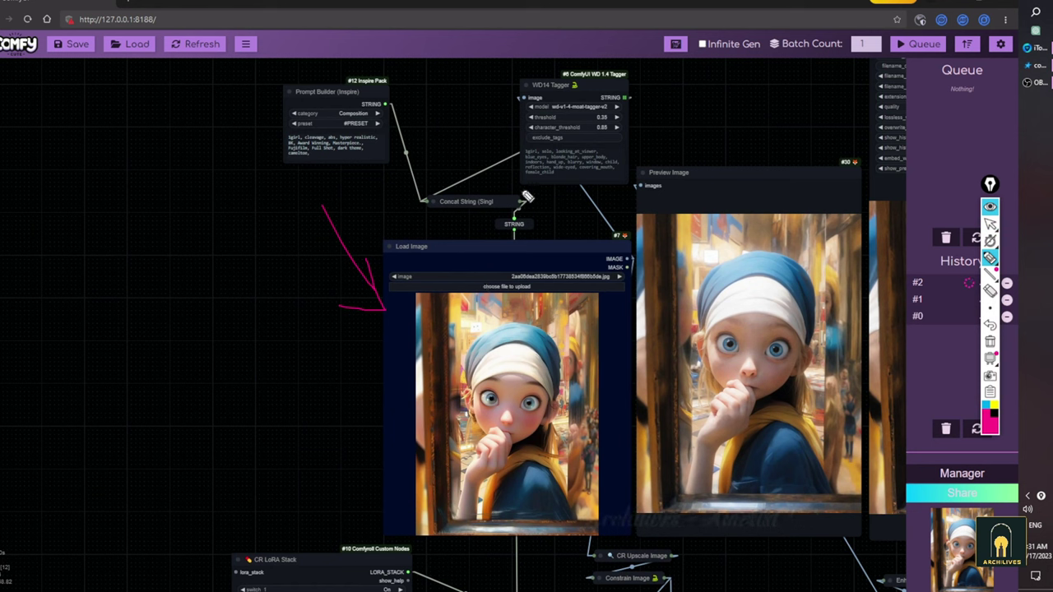
{"action": "mouse_move", "coordinate": [512, 105]}
{"action": "left_mouse_down"}
{"action": "mouse_move", "coordinate": [522, 194]}
{"action": "mouse_move", "coordinate": [509, 110]}
{"action": "mouse_move", "coordinate": [649, 85]}
{"action": "mouse_move", "coordinate": [655, 135]}
{"action": "mouse_move", "coordinate": [649, 191]}
{"action": "mouse_move", "coordinate": [541, 208]}
{"action": "mouse_move", "coordinate": [512, 200]}
{"action": "mouse_move", "coordinate": [522, 237]}
{"action": "mouse_move", "coordinate": [490, 282]}
{"action": "left_mouse_up"}
{"action": "mouse_move", "coordinate": [414, 346]}
{"action": "left_mouse_down"}
{"action": "mouse_move", "coordinate": [409, 387]}
{"action": "mouse_move", "coordinate": [412, 349]}
{"action": "mouse_move", "coordinate": [432, 360]}
{"action": "mouse_move", "coordinate": [413, 375]}
{"action": "mouse_move", "coordinate": [449, 384]}
{"action": "mouse_move", "coordinate": [451, 373]}
{"action": "mouse_move", "coordinate": [450, 391]}
{"action": "mouse_move", "coordinate": [497, 375]}
{"action": "mouse_move", "coordinate": [486, 369]}
{"action": "mouse_move", "coordinate": [478, 383]}
{"action": "mouse_move", "coordinate": [506, 386]}
{"action": "mouse_move", "coordinate": [519, 344]}
{"action": "mouse_move", "coordinate": [528, 374]}
{"action": "left_mouse_up"}
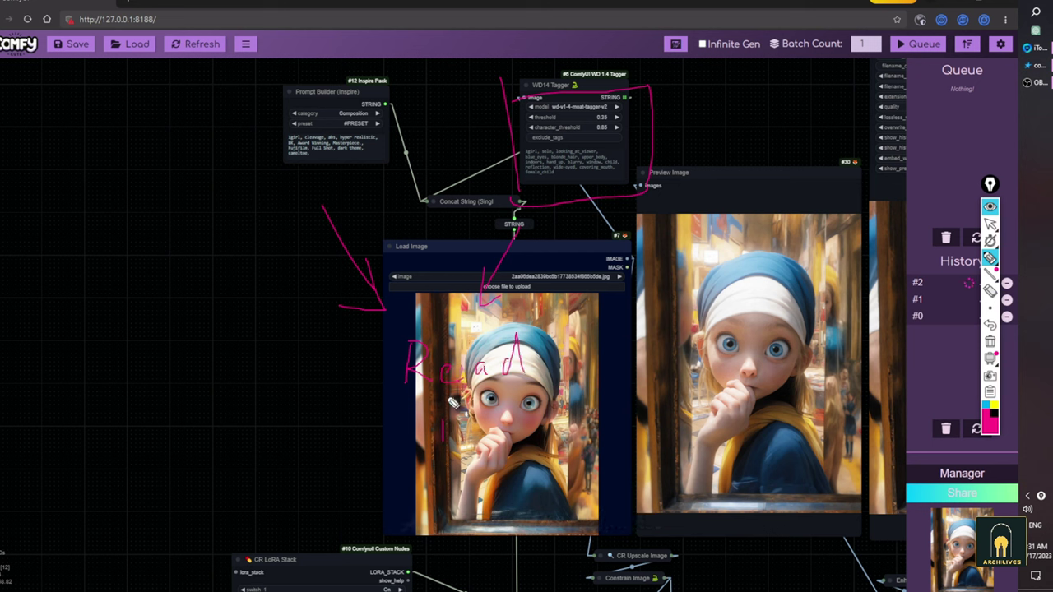
{"action": "mouse_move", "coordinate": [451, 437]}
{"action": "left_mouse_down"}
{"action": "mouse_move", "coordinate": [476, 457]}
{"action": "mouse_move", "coordinate": [513, 443]}
{"action": "mouse_move", "coordinate": [510, 436]}
{"action": "mouse_move", "coordinate": [505, 451]}
{"action": "mouse_move", "coordinate": [543, 440]}
{"action": "mouse_move", "coordinate": [541, 466]}
{"action": "mouse_move", "coordinate": [524, 472]}
{"action": "mouse_move", "coordinate": [553, 445]}
{"action": "mouse_move", "coordinate": [598, 451]}
{"action": "left_mouse_up"}
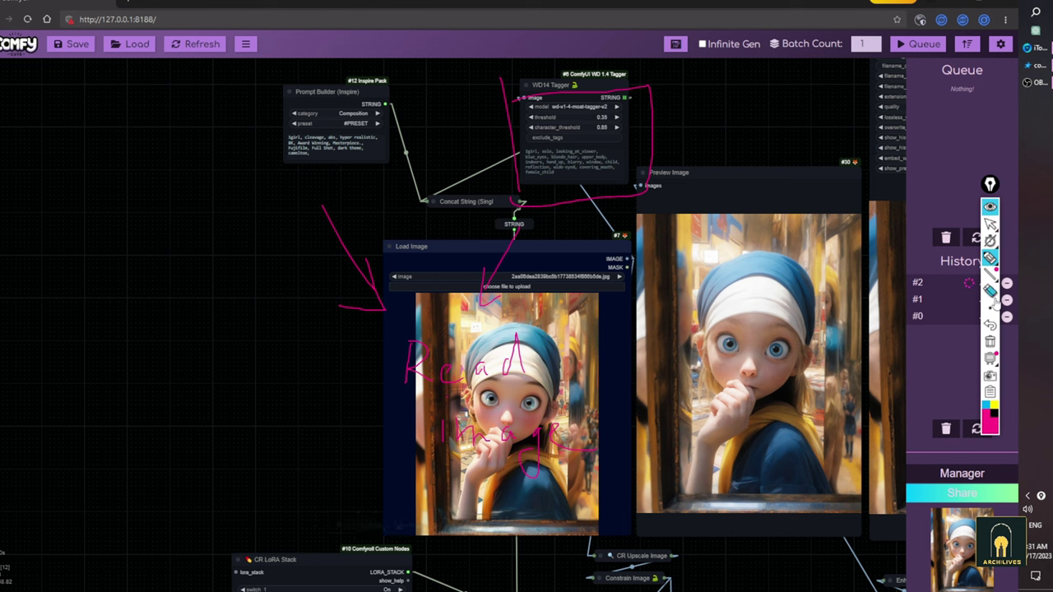
Step: Clear all pen annotations from the screen and return to the pointer mode
{"action": "left_click", "coordinate": [991, 342]}
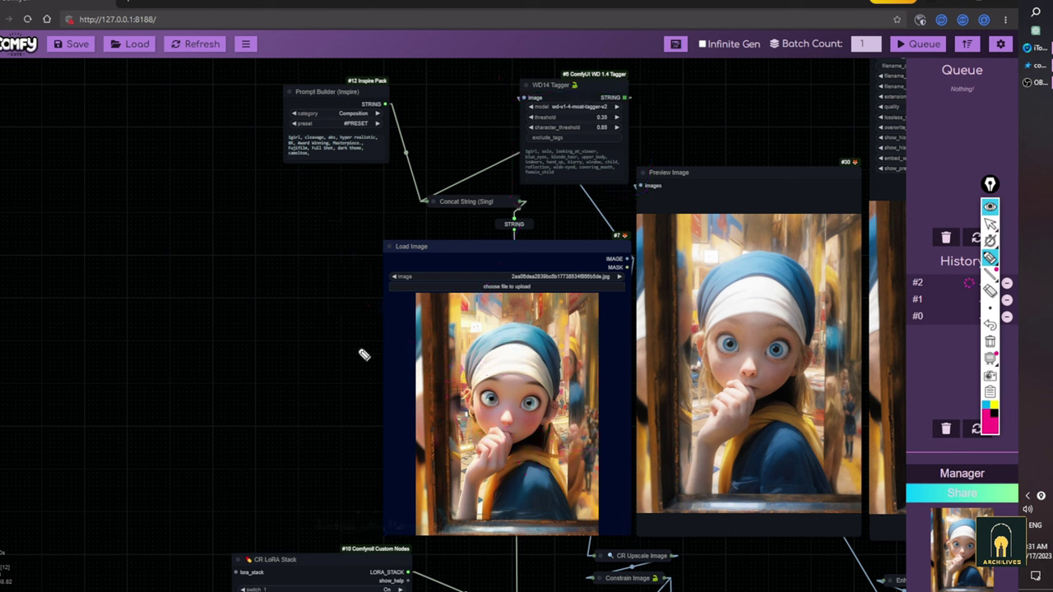
{"action": "key", "text": "ctrl+shift+2"}
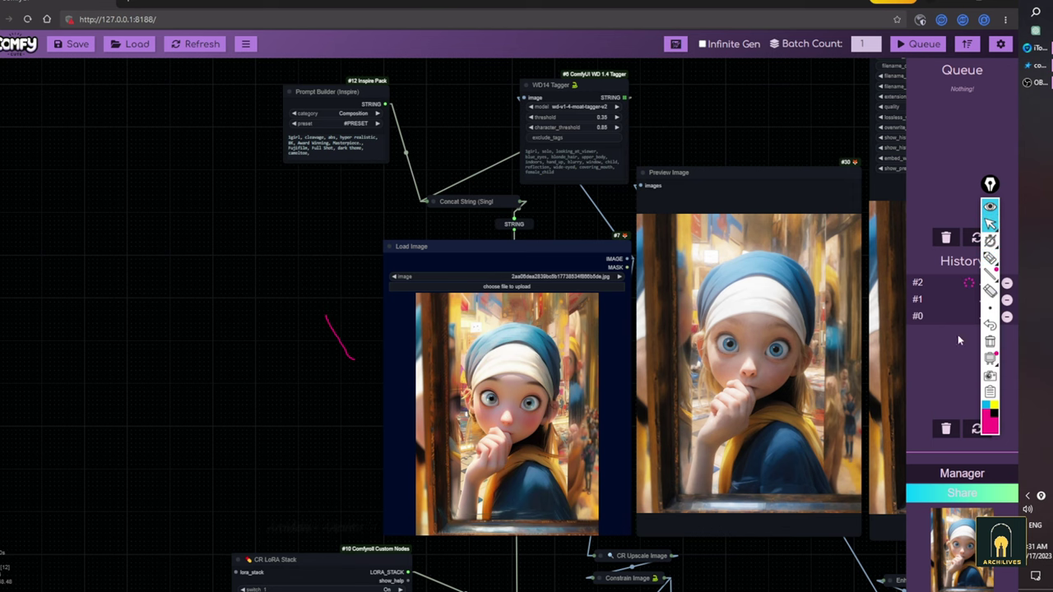
{"action": "left_click", "coordinate": [991, 342]}
Step: Convert the Efficient Loader's positive input to an editable text widget
{"action": "mouse_move", "coordinate": [348, 344]}
{"action": "left_mouse_down"}
{"action": "mouse_move", "coordinate": [296, 260]}
{"action": "mouse_move", "coordinate": [347, 318]}
{"action": "left_mouse_up"}
{"action": "scroll", "coordinate": [296, 261], "scroll_direction": "down", "scroll_amount": 2}
{"action": "left_click_drag", "start_coordinate": [279, 314], "coordinate": [288, 260]}
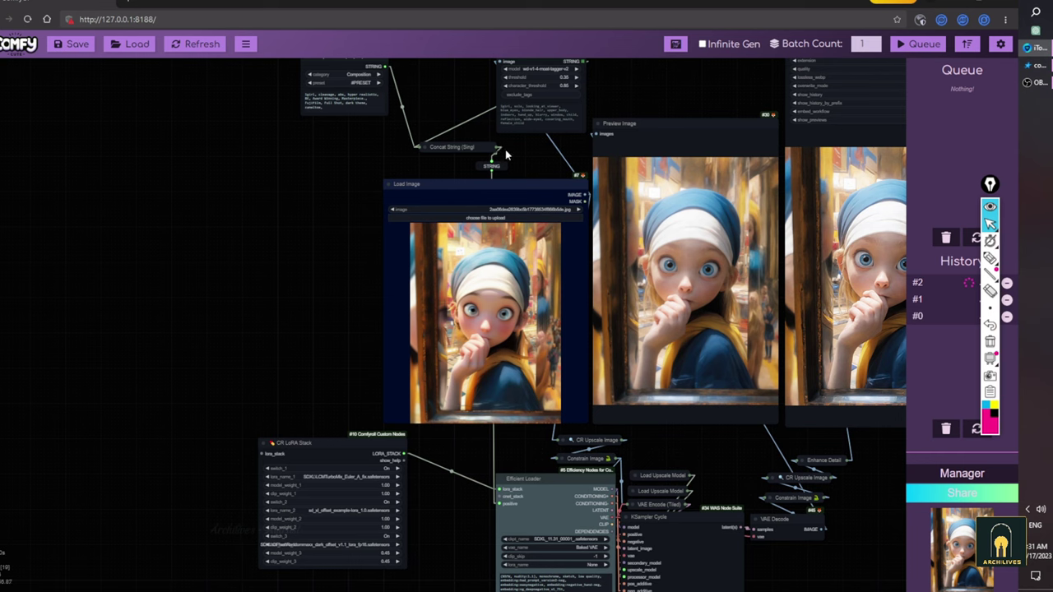
{"action": "left_click", "coordinate": [470, 144]}
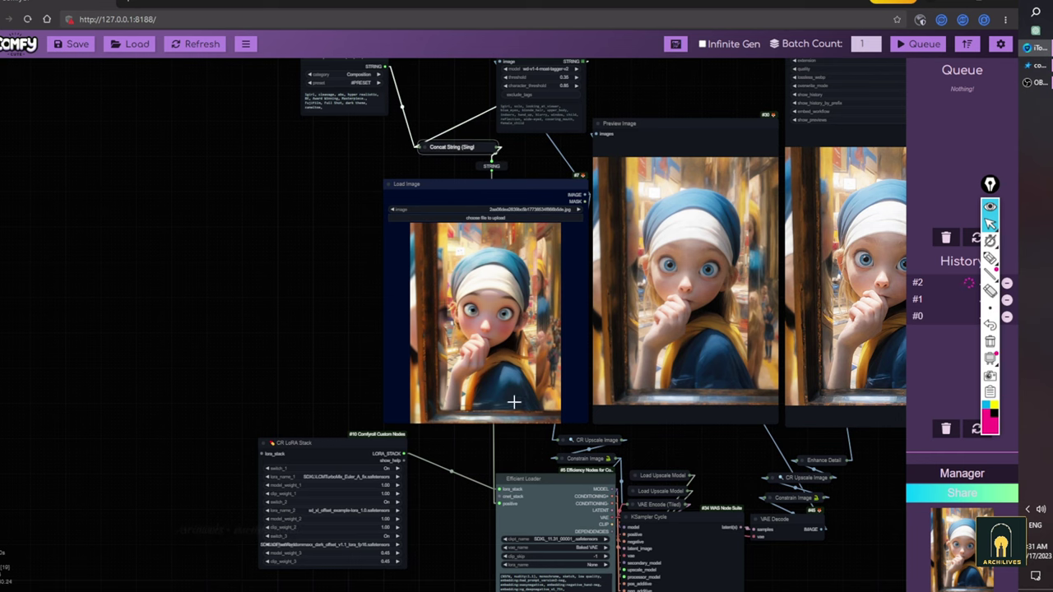
{"action": "scroll", "coordinate": [460, 508], "scroll_direction": "up", "scroll_amount": 5}
{"action": "left_click_drag", "start_coordinate": [460, 508], "coordinate": [435, 368]}
{"action": "right_click", "coordinate": [576, 375]}
{"action": "left_click_drag", "start_coordinate": [454, 444], "coordinate": [442, 311]}
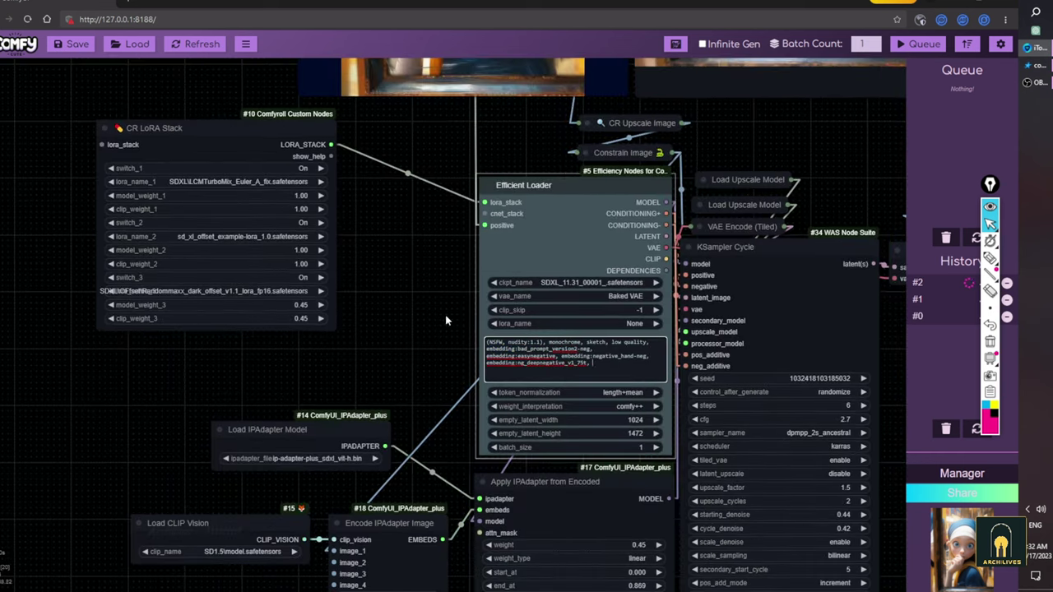
{"action": "scroll", "coordinate": [445, 313], "scroll_direction": "up", "scroll_amount": 2}
{"action": "mouse_move", "coordinate": [998, 268]}
{"action": "right_click", "coordinate": [614, 244]}
{"action": "left_click", "coordinate": [619, 403]}
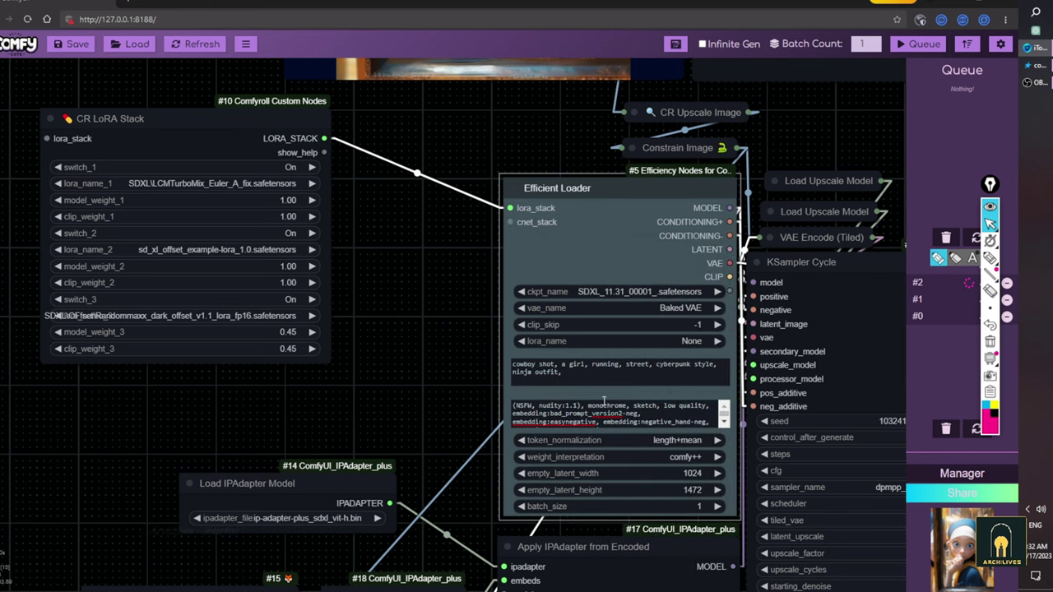
Step: Select the sample text in the positive prompt, and convert the Efficient Loader's positive widget back to an input
{"action": "left_click_drag", "start_coordinate": [599, 373], "coordinate": [524, 363]}
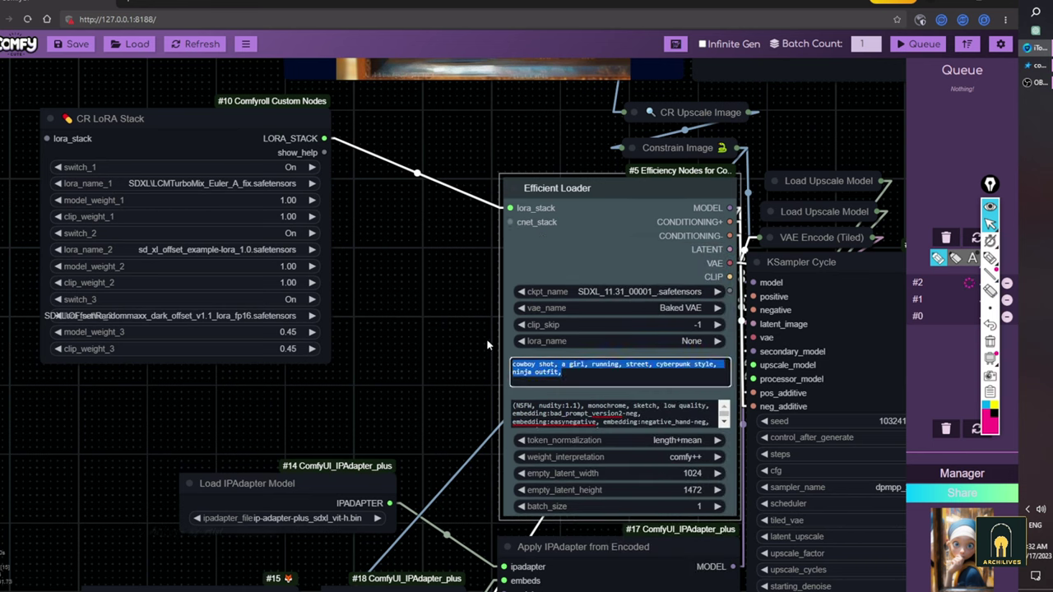
{"action": "right_click", "coordinate": [584, 232]}
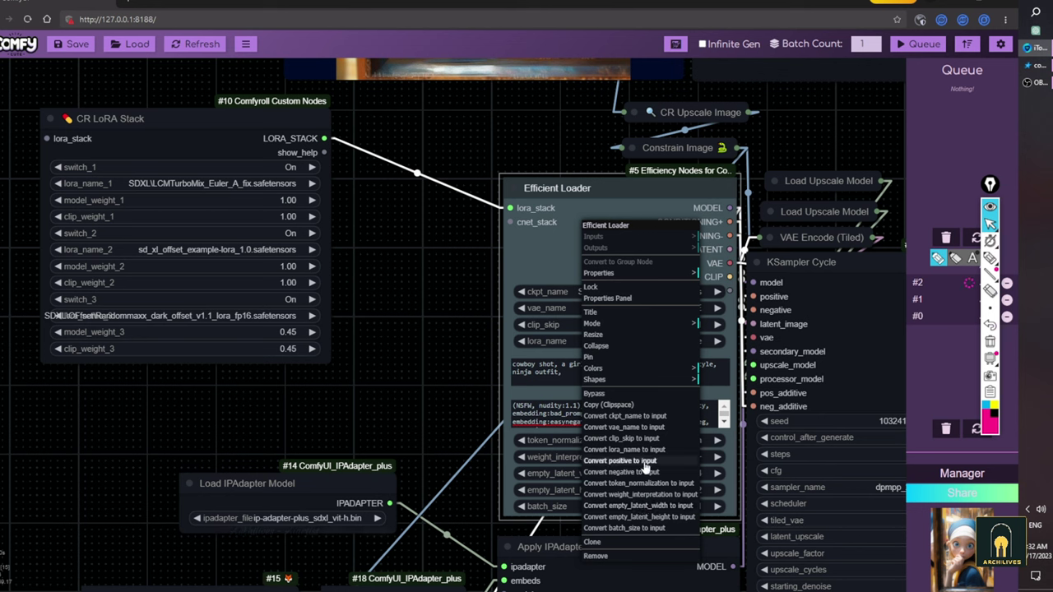
{"action": "left_click", "coordinate": [640, 467]}
{"action": "scroll", "coordinate": [491, 475], "scroll_direction": "down", "scroll_amount": 8}
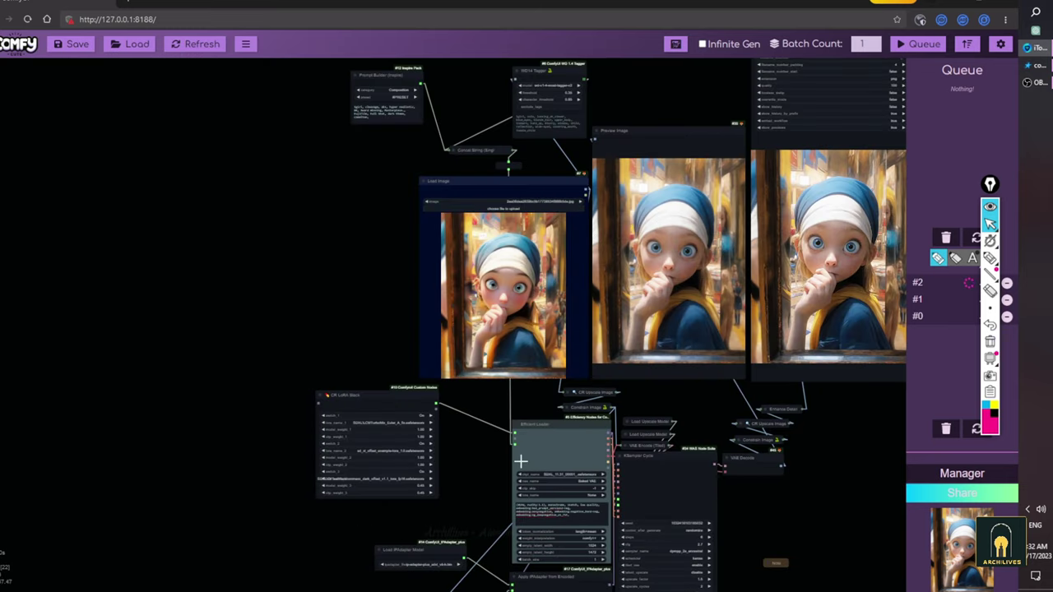
{"action": "scroll", "coordinate": [494, 467], "scroll_direction": "up", "scroll_amount": 6}
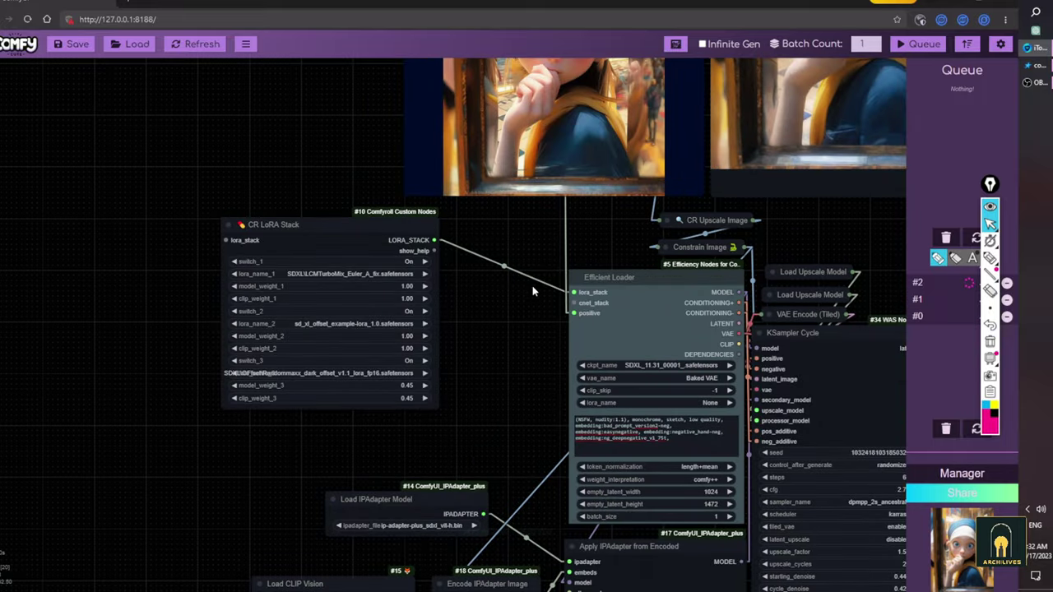
Step: Move the CR LoRA Stack node farther left of the Efficient Loader and underline its first LoRA name, LCMTurboMix_Euler_A_fix, with the pen
{"action": "left_click_drag", "start_coordinate": [535, 300], "coordinate": [588, 347]}
{"action": "left_click_drag", "start_coordinate": [451, 262], "coordinate": [400, 286]}
{"action": "scroll", "coordinate": [323, 289], "scroll_direction": "up", "scroll_amount": 1}
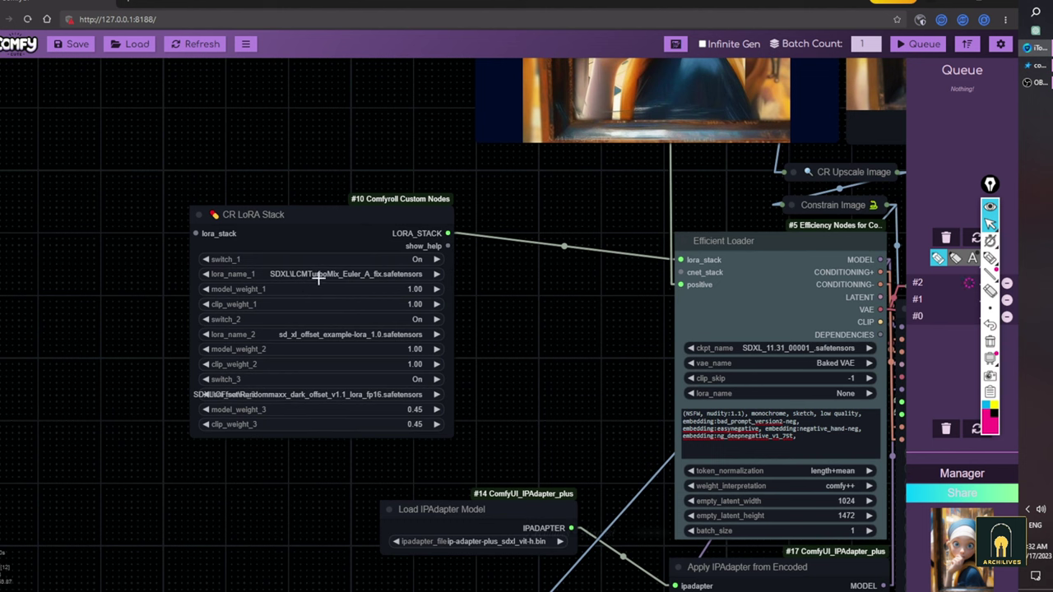
{"action": "left_click", "coordinate": [990, 257]}
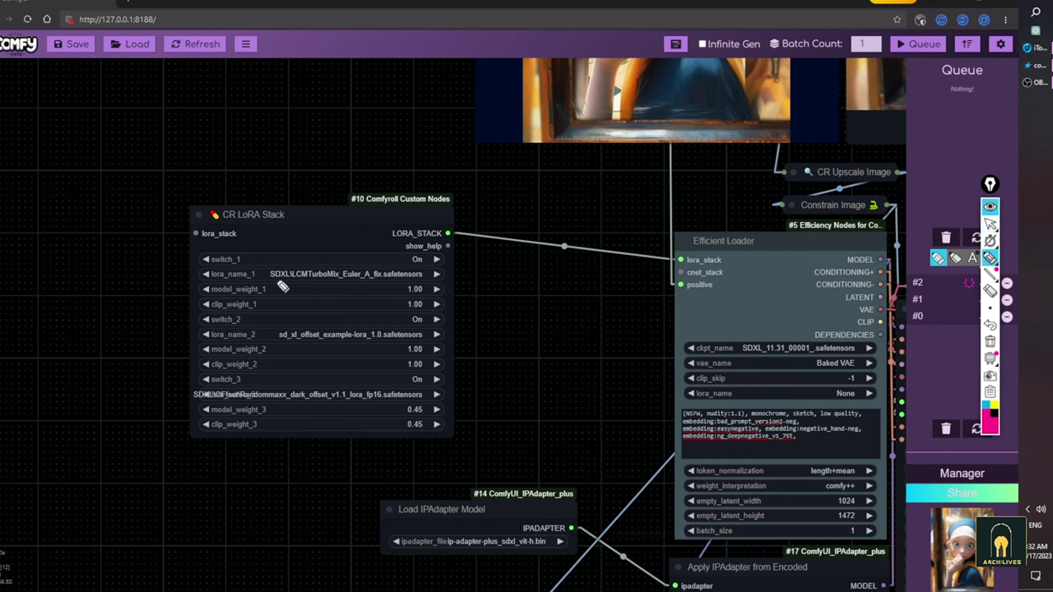
{"action": "left_click_drag", "start_coordinate": [271, 281], "coordinate": [371, 280]}
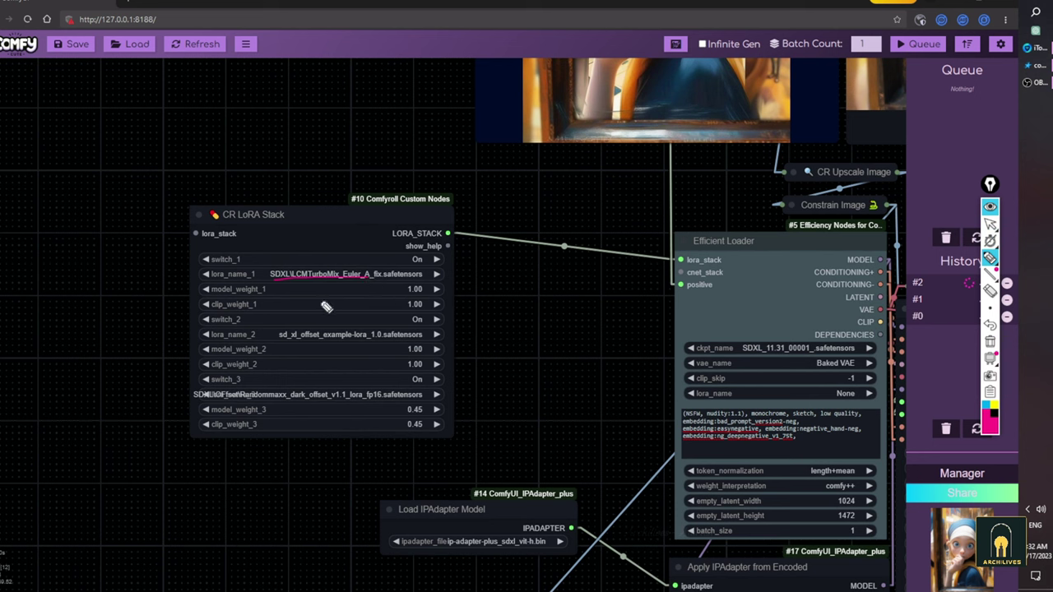
Step: Underline the second and third LoRA names in the CR LoRA Stack and circle the first one with the pen
{"action": "left_click_drag", "start_coordinate": [283, 343], "coordinate": [347, 344]}
{"action": "left_click_drag", "start_coordinate": [207, 404], "coordinate": [430, 404]}
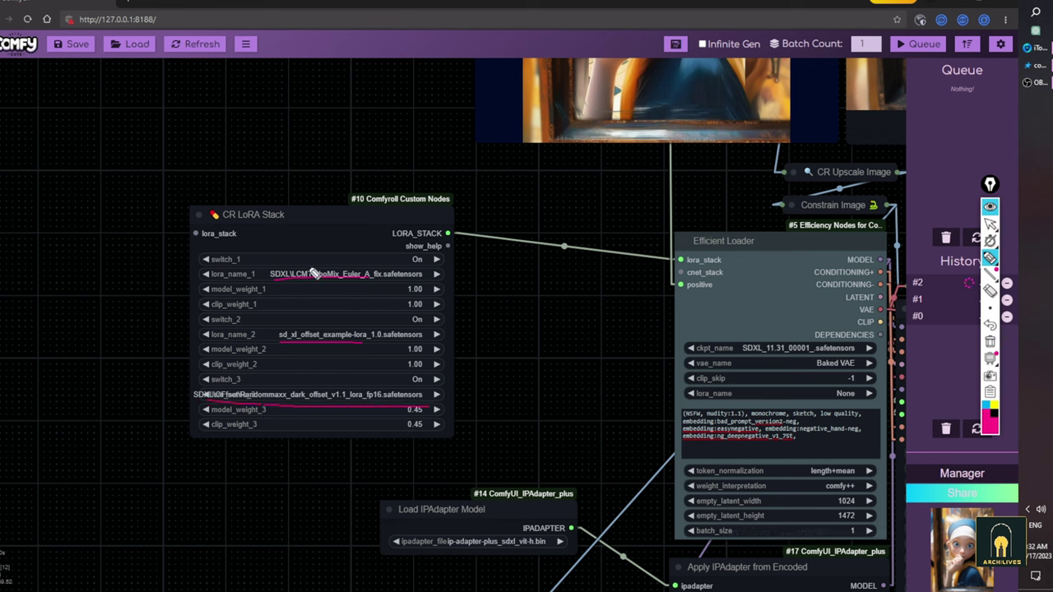
{"action": "mouse_move", "coordinate": [321, 252]}
{"action": "left_mouse_down"}
{"action": "mouse_move", "coordinate": [427, 294]}
{"action": "mouse_move", "coordinate": [343, 308]}
{"action": "mouse_move", "coordinate": [246, 282]}
{"action": "left_mouse_up"}
Step: Handwrite "Faster" above the CR LoRA Stack node with the pen
{"action": "left_click_drag", "start_coordinate": [380, 158], "coordinate": [378, 189]}
{"action": "mouse_move", "coordinate": [388, 161]}
{"action": "left_mouse_down"}
{"action": "mouse_move", "coordinate": [423, 158]}
{"action": "mouse_move", "coordinate": [411, 180]}
{"action": "left_mouse_up"}
{"action": "left_click_drag", "start_coordinate": [427, 172], "coordinate": [430, 191]}
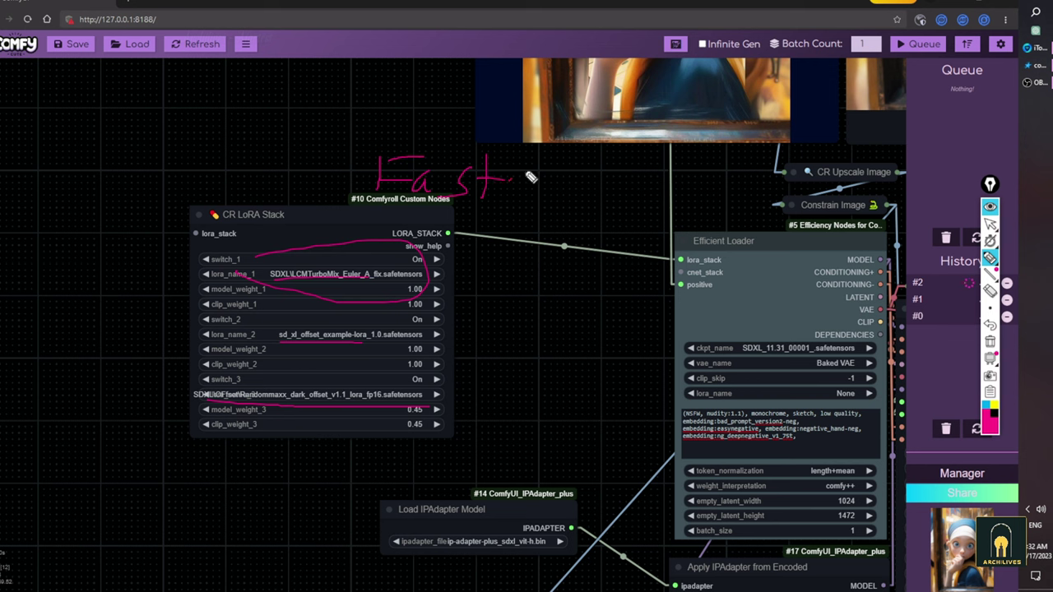
{"action": "left_click_drag", "start_coordinate": [499, 187], "coordinate": [527, 201]}
{"action": "left_click_drag", "start_coordinate": [537, 186], "coordinate": [584, 170]}
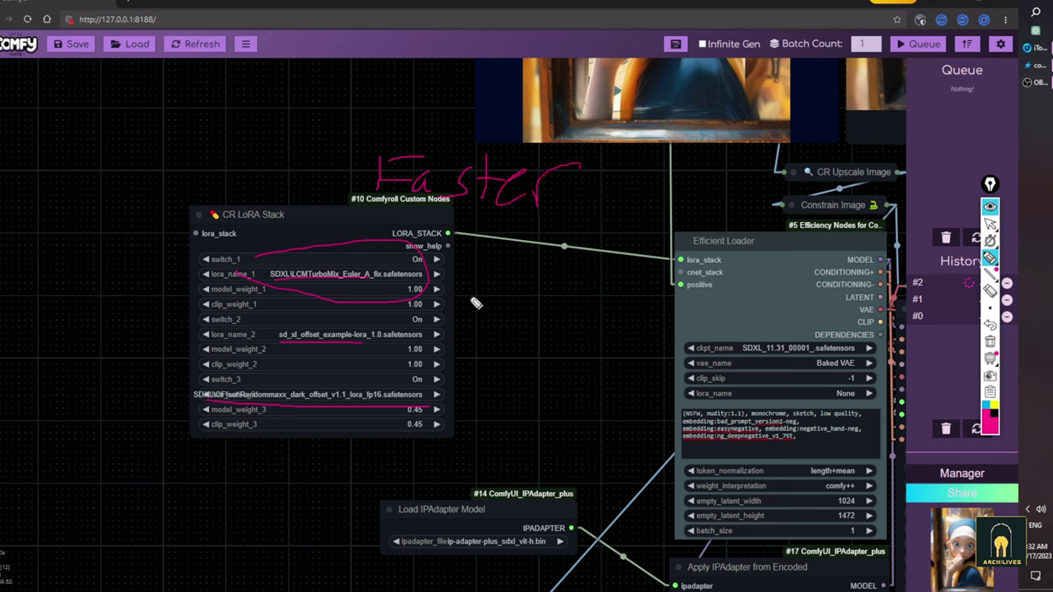
Step: Bracket the second and third LoRAs with the pen and add an arrow to a handwritten note starting with "ADD"
{"action": "left_click_drag", "start_coordinate": [418, 336], "coordinate": [443, 434]}
{"action": "mouse_move", "coordinate": [457, 378]}
{"action": "left_mouse_down"}
{"action": "mouse_move", "coordinate": [517, 377]}
{"action": "mouse_move", "coordinate": [499, 391]}
{"action": "left_mouse_up"}
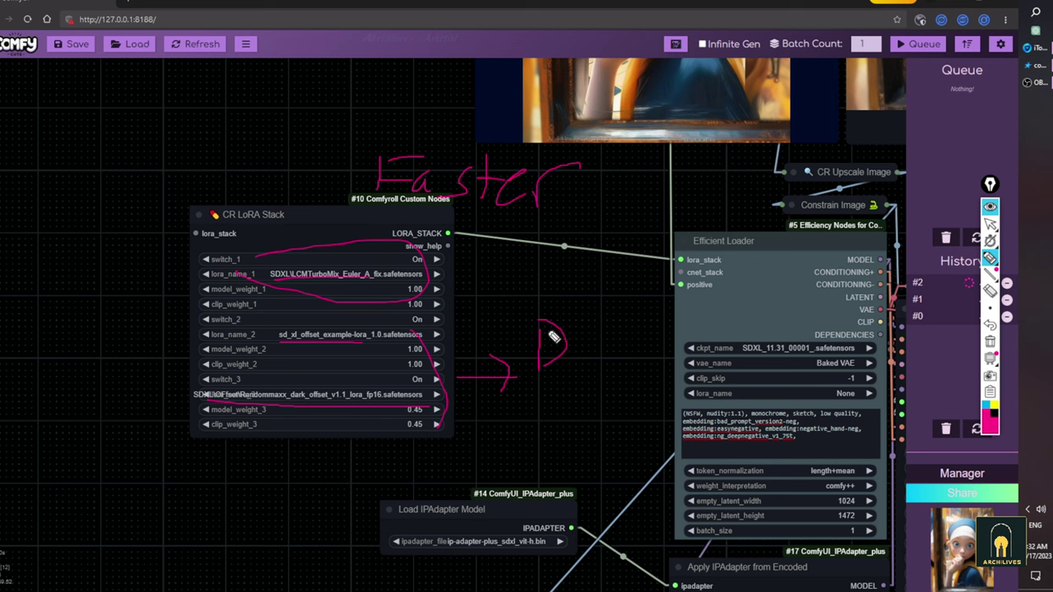
{"action": "left_click_drag", "start_coordinate": [504, 353], "coordinate": [515, 319]}
{"action": "mouse_move", "coordinate": [584, 362]}
{"action": "left_mouse_down"}
{"action": "mouse_move", "coordinate": [584, 324]}
{"action": "mouse_move", "coordinate": [585, 362]}
{"action": "left_mouse_up"}
{"action": "left_click_drag", "start_coordinate": [527, 403], "coordinate": [560, 436]}
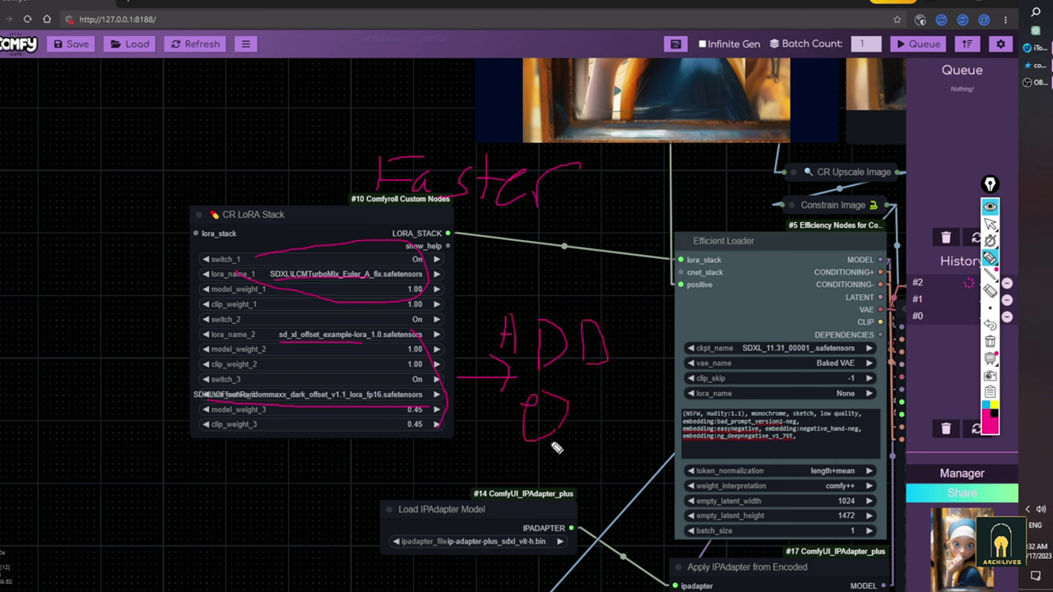
{"action": "left_click_drag", "start_coordinate": [585, 423], "coordinate": [619, 437]}
{"action": "mouse_move", "coordinate": [634, 392]}
{"action": "left_mouse_down"}
{"action": "mouse_move", "coordinate": [628, 436]}
{"action": "mouse_move", "coordinate": [645, 415]}
{"action": "left_mouse_up"}
{"action": "left_click_drag", "start_coordinate": [655, 419], "coordinate": [666, 433]}
Step: Clear all pen annotations around the CR LoRA Stack and return to pointer mode
{"action": "left_click", "coordinate": [990, 341]}
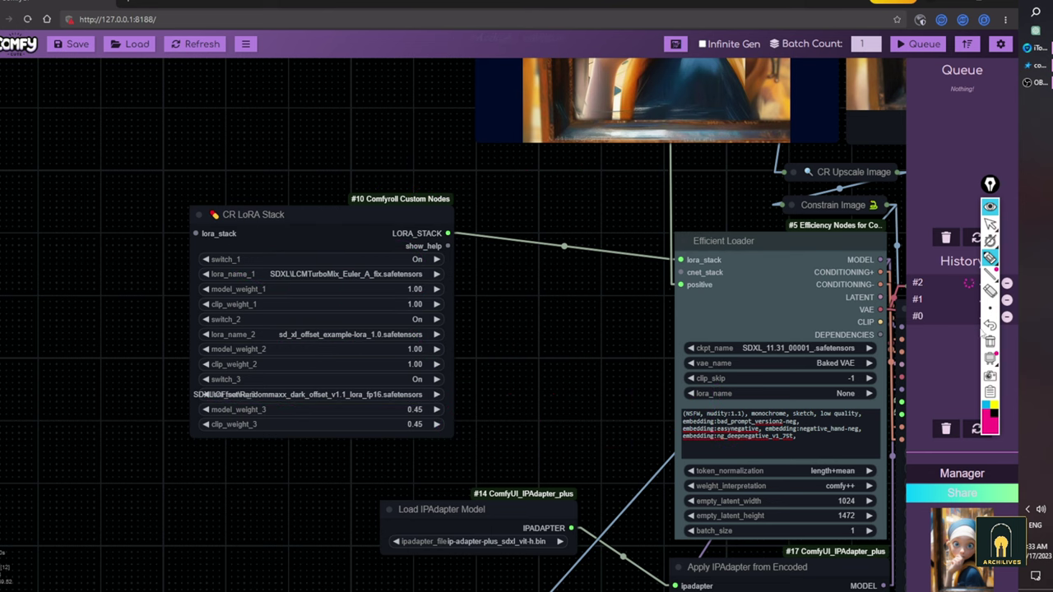
{"action": "key", "text": "ctrl+shift+2"}
Step: Look through the available checkpoints in the Efficient Loader's ckpt_name list without changing the selection
{"action": "left_click_drag", "start_coordinate": [665, 364], "coordinate": [393, 290]}
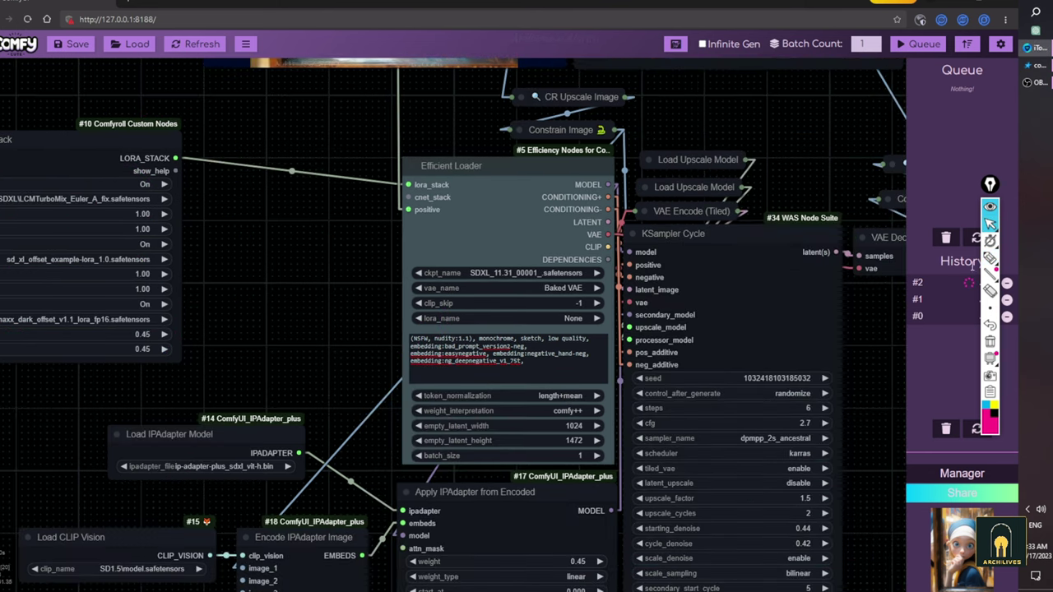
{"action": "left_click", "coordinate": [526, 273]}
{"action": "scroll", "coordinate": [615, 323], "scroll_direction": "up", "scroll_amount": 1}
{"action": "scroll", "coordinate": [615, 323], "scroll_direction": "down", "scroll_amount": 2}
{"action": "scroll", "coordinate": [616, 322], "scroll_direction": "up", "scroll_amount": 3}
{"action": "left_click", "coordinate": [331, 289]}
{"action": "left_click_drag", "start_coordinate": [329, 287], "coordinate": [582, 327]}
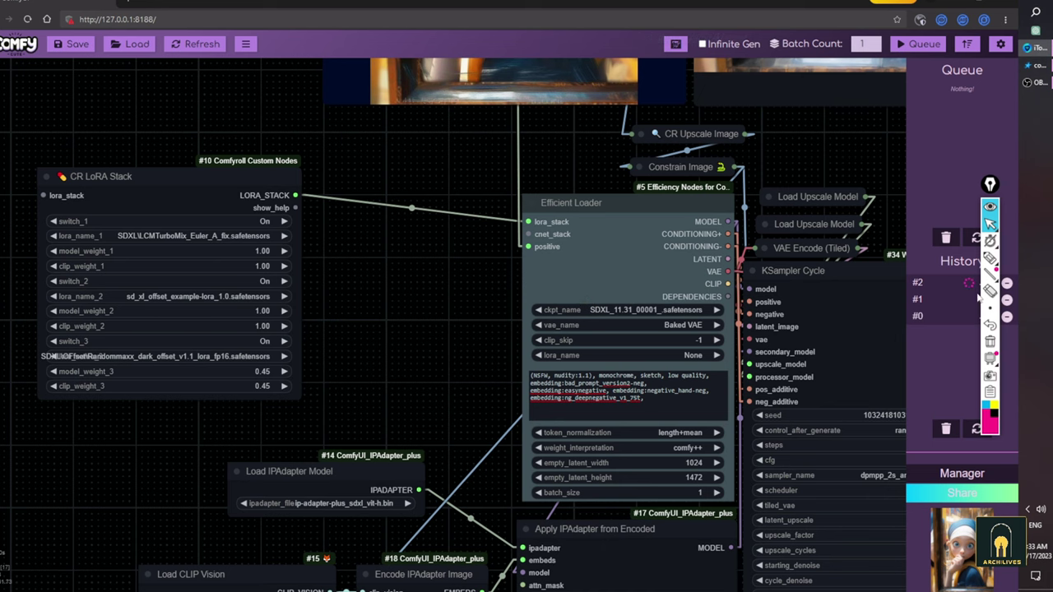
Step: Spread the Load IPAdapter Model, Load CLIP Vision and Encode IPAdapter Image nodes farther left of Apply IPAdapter from Encoded
{"action": "left_click_drag", "start_coordinate": [476, 326], "coordinate": [463, 105]}
{"action": "left_click_drag", "start_coordinate": [344, 230], "coordinate": [211, 230]}
{"action": "left_click_drag", "start_coordinate": [211, 189], "coordinate": [326, 242]}
{"action": "left_click_drag", "start_coordinate": [327, 292], "coordinate": [316, 303]}
{"action": "left_click_drag", "start_coordinate": [304, 392], "coordinate": [239, 405]}
{"action": "left_click_drag", "start_coordinate": [569, 392], "coordinate": [540, 414]}
Step: Underline the Apply IPAdapter from Encoded node's title with the pen, and clear that annotation
{"action": "key", "text": "ctrl+shift+3"}
{"action": "left_click_drag", "start_coordinate": [632, 352], "coordinate": [750, 353]}
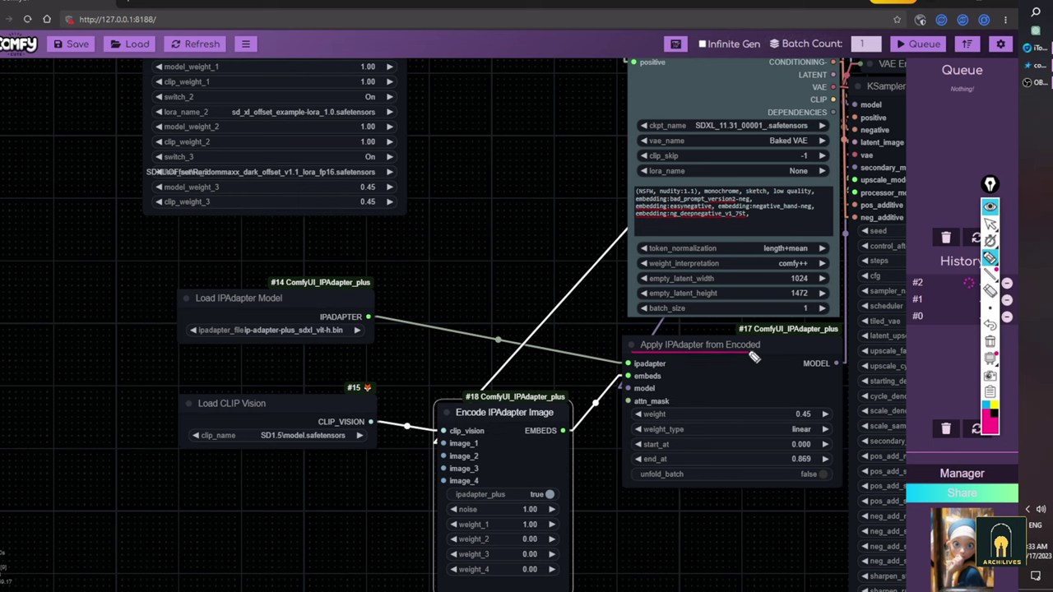
{"action": "key", "text": "ctrl+shift+2"}
{"action": "left_click_drag", "start_coordinate": [575, 215], "coordinate": [329, 331]}
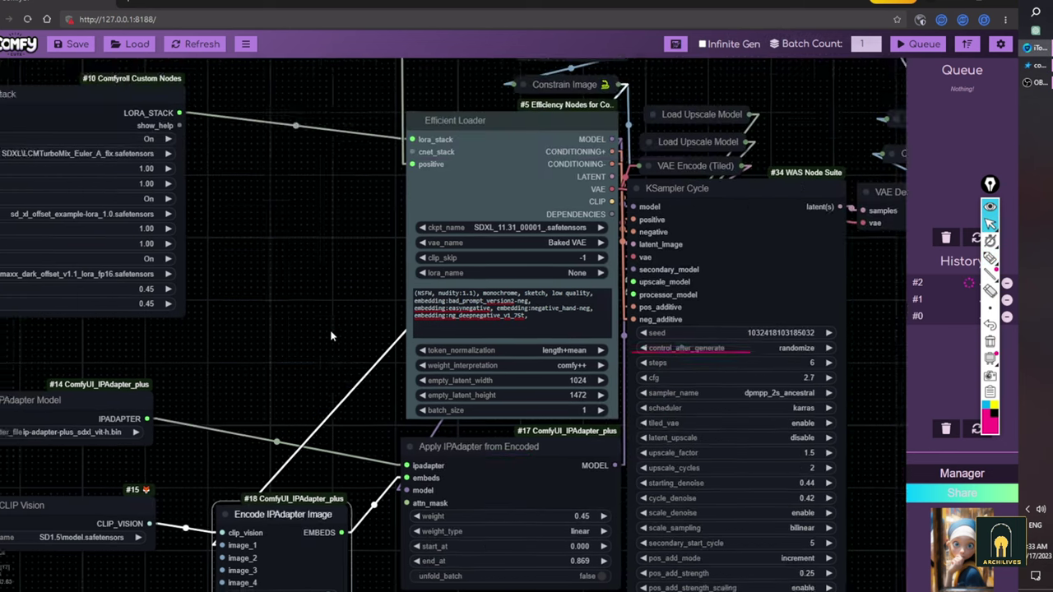
{"action": "scroll", "coordinate": [329, 331], "scroll_direction": "down", "scroll_amount": 2}
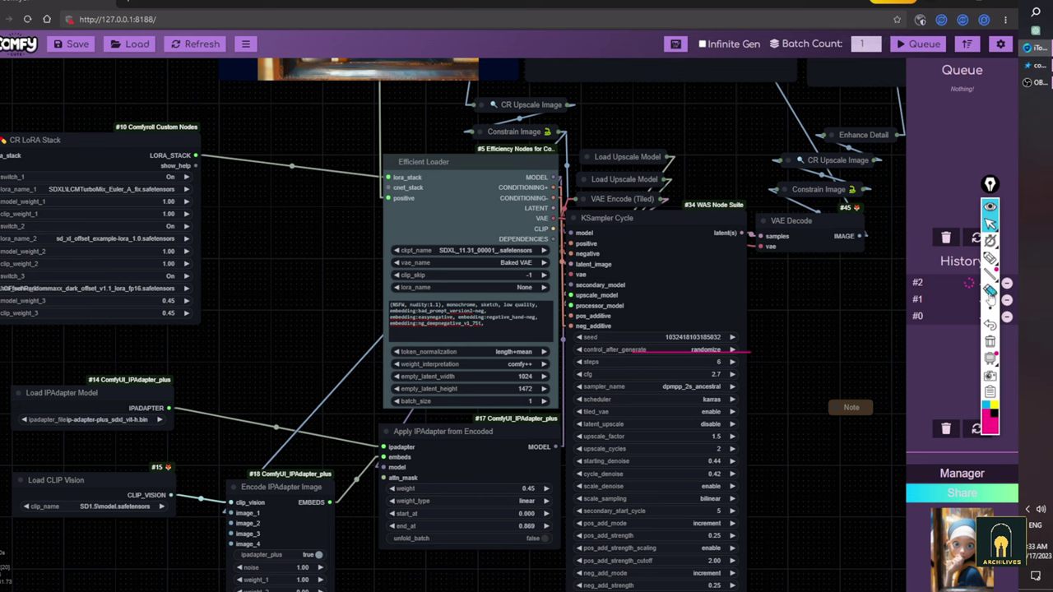
{"action": "left_click", "coordinate": [991, 341]}
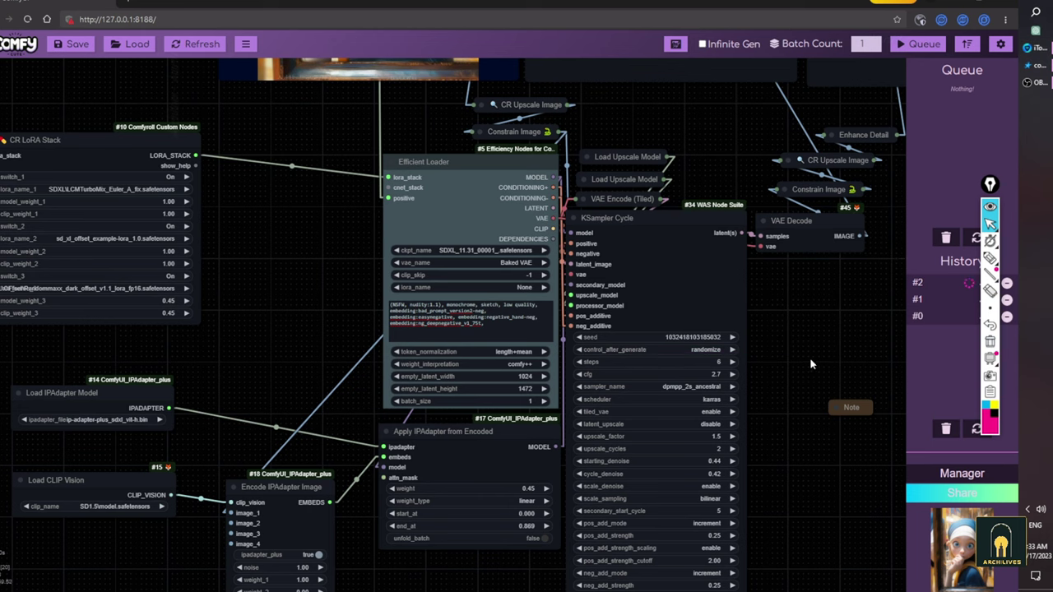
Step: Expand the collapsed CR Upscale Image node above the Efficient Loader
{"action": "left_click_drag", "start_coordinate": [811, 362], "coordinate": [659, 470]}
{"action": "scroll", "coordinate": [700, 329], "scroll_direction": "up", "scroll_amount": 4}
{"action": "left_click_drag", "start_coordinate": [516, 225], "coordinate": [724, 447]}
{"action": "left_click", "coordinate": [452, 307]}
{"action": "scroll", "coordinate": [631, 321], "scroll_direction": "down", "scroll_amount": 6}
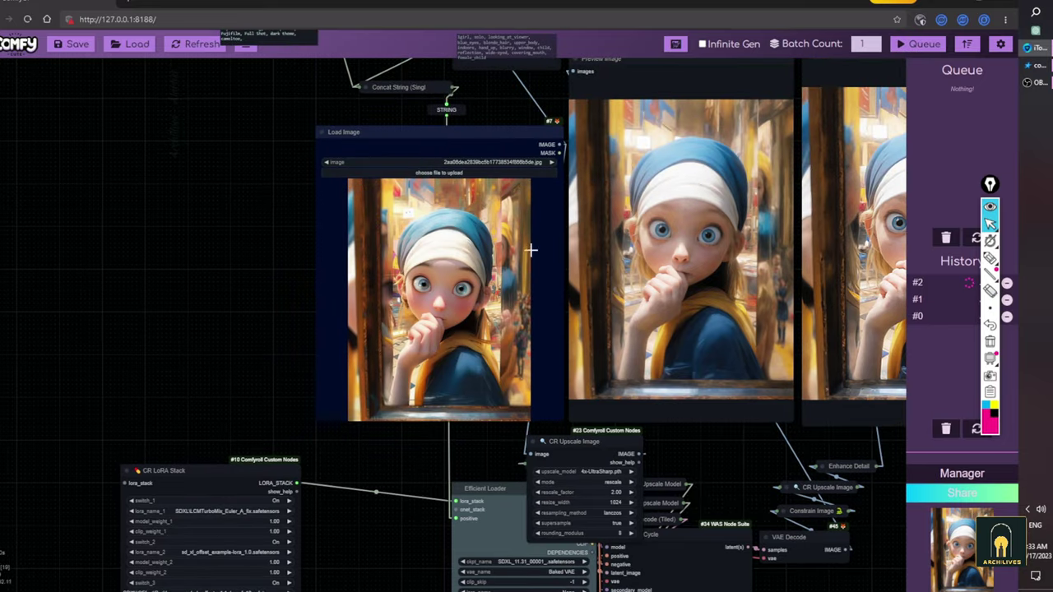
Step: Move the Load Image node left, away from the preview, and shift the expanded CR Upscale Image node into the gap
{"action": "left_click_drag", "start_coordinate": [495, 280], "coordinate": [308, 232]}
{"action": "left_click_drag", "start_coordinate": [555, 440], "coordinate": [492, 379]}
{"action": "left_click_drag", "start_coordinate": [467, 299], "coordinate": [498, 242]}
{"action": "left_click_drag", "start_coordinate": [387, 230], "coordinate": [434, 289]}
{"action": "scroll", "coordinate": [537, 289], "scroll_direction": "up", "scroll_amount": 5}
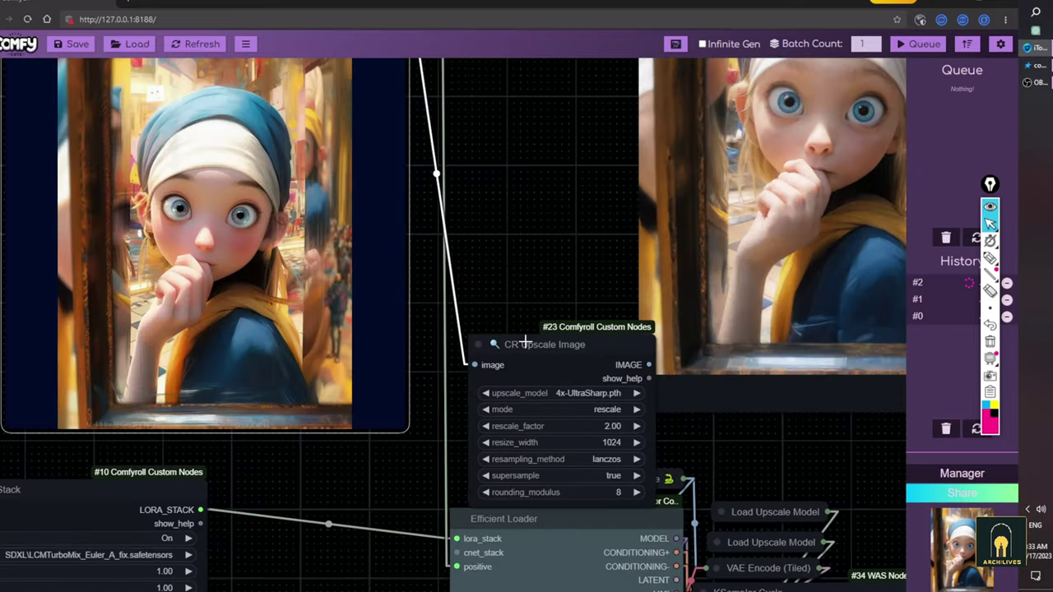
Step: Choose 4x-UltraSharp.pth as the upscale model of the CR Upscale Image node
{"action": "left_click_drag", "start_coordinate": [535, 376], "coordinate": [449, 271]}
{"action": "left_click", "coordinate": [486, 290]}
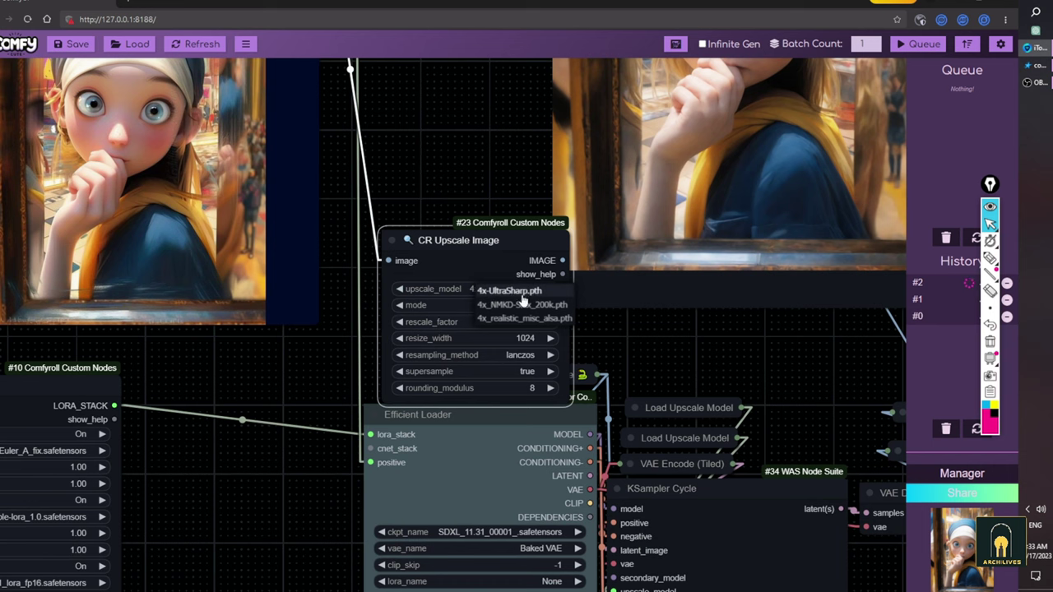
{"action": "left_click", "coordinate": [520, 294]}
Step: Collapse the CR Upscale Image node, place it just above Constrain Image, and move Load Image back toward the preview
{"action": "left_click", "coordinate": [397, 240]}
{"action": "left_click_drag", "start_coordinate": [411, 239], "coordinate": [515, 342]}
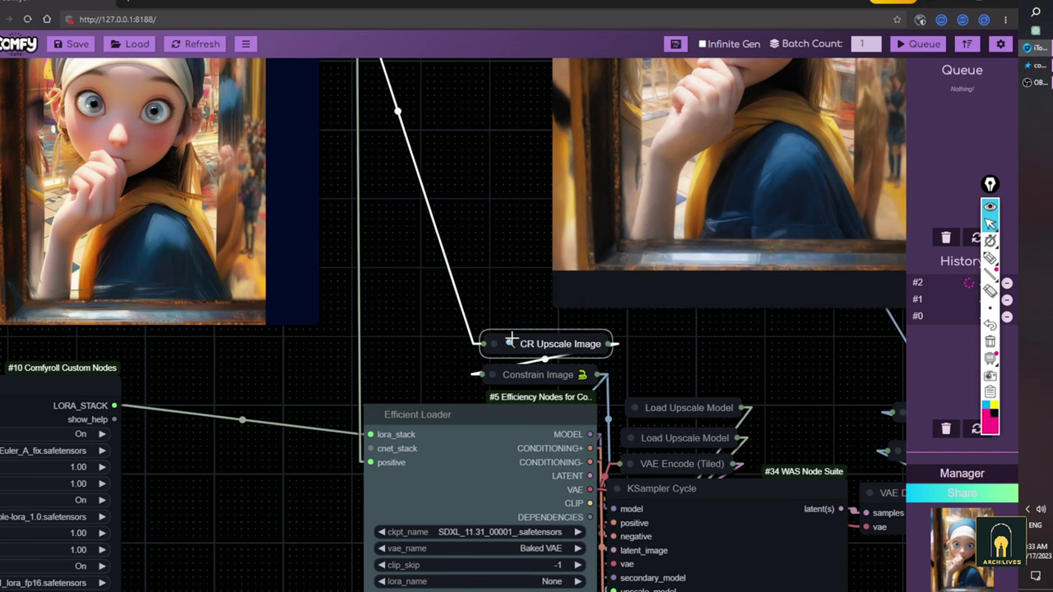
{"action": "left_click_drag", "start_coordinate": [296, 292], "coordinate": [465, 280]}
Step: Search the ComfyUI Manager's model installer for "ultrasharp", and close the Manager
{"action": "left_click", "coordinate": [956, 475]}
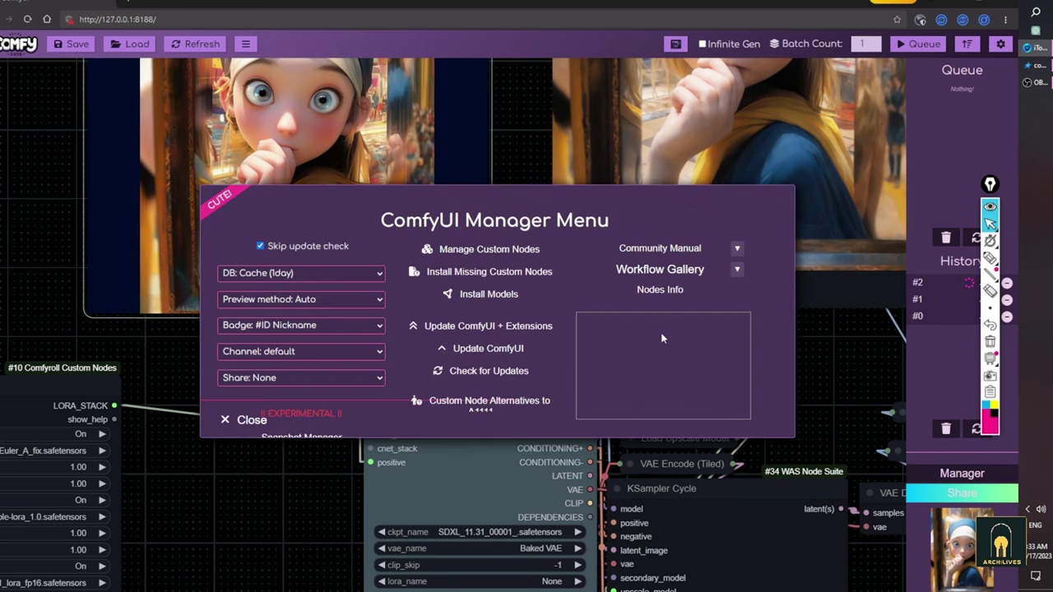
{"action": "left_click", "coordinate": [502, 294]}
{"action": "left_click", "coordinate": [777, 105]}
{"action": "type", "text": "ultrasharp"}
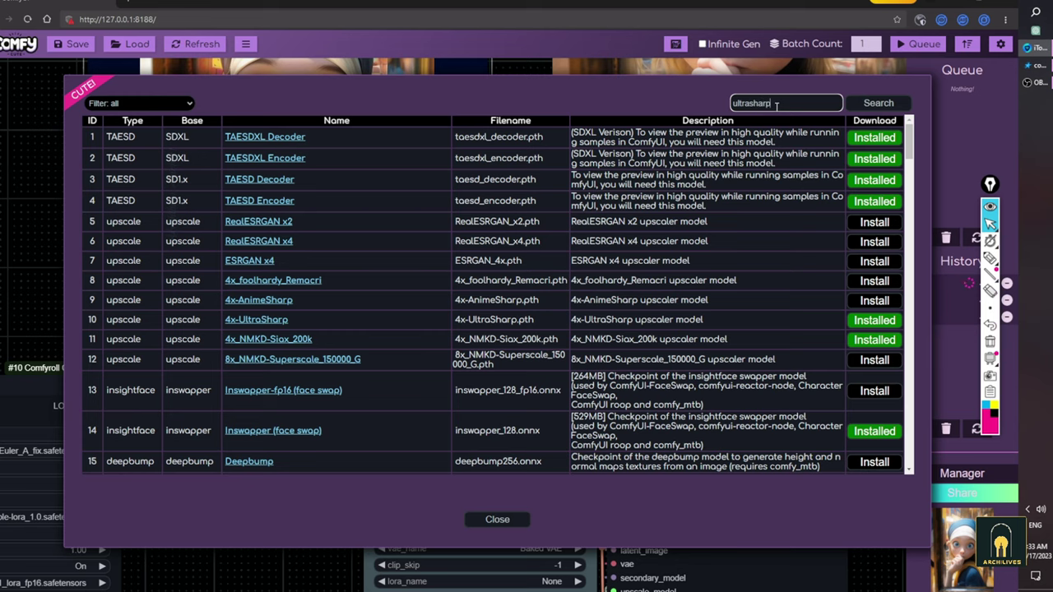
{"action": "key", "text": "Return"}
{"action": "left_click", "coordinate": [510, 518]}
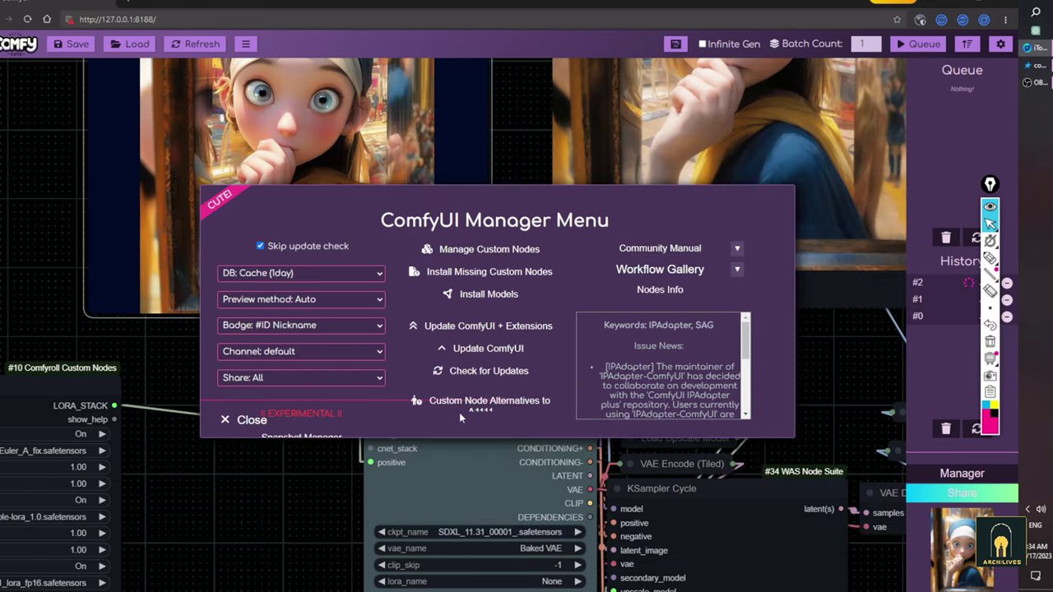
{"action": "left_click", "coordinate": [251, 420]}
Step: Expand the Constrain Image node and place it below the collapsed CR Upscale Image node
{"action": "left_click", "coordinate": [494, 343]}
{"action": "left_click_drag", "start_coordinate": [512, 345], "coordinate": [540, 325]}
{"action": "left_click", "coordinate": [467, 292]}
{"action": "left_click_drag", "start_coordinate": [633, 325], "coordinate": [595, 219]}
{"action": "left_click", "coordinate": [453, 268]}
{"action": "left_click_drag", "start_coordinate": [524, 276], "coordinate": [470, 267]}
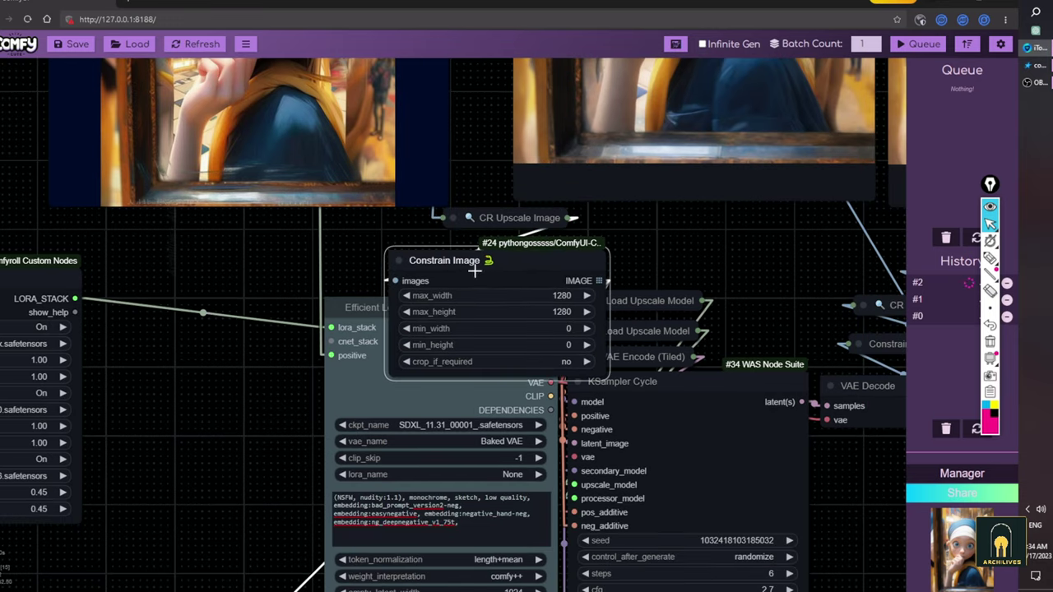
Step: Expand the CR Upscale Image node and move it above the Constrain Image node
{"action": "left_click_drag", "start_coordinate": [669, 263], "coordinate": [701, 357]}
{"action": "left_click", "coordinate": [483, 310]}
{"action": "left_click_drag", "start_coordinate": [535, 316], "coordinate": [476, 177]}
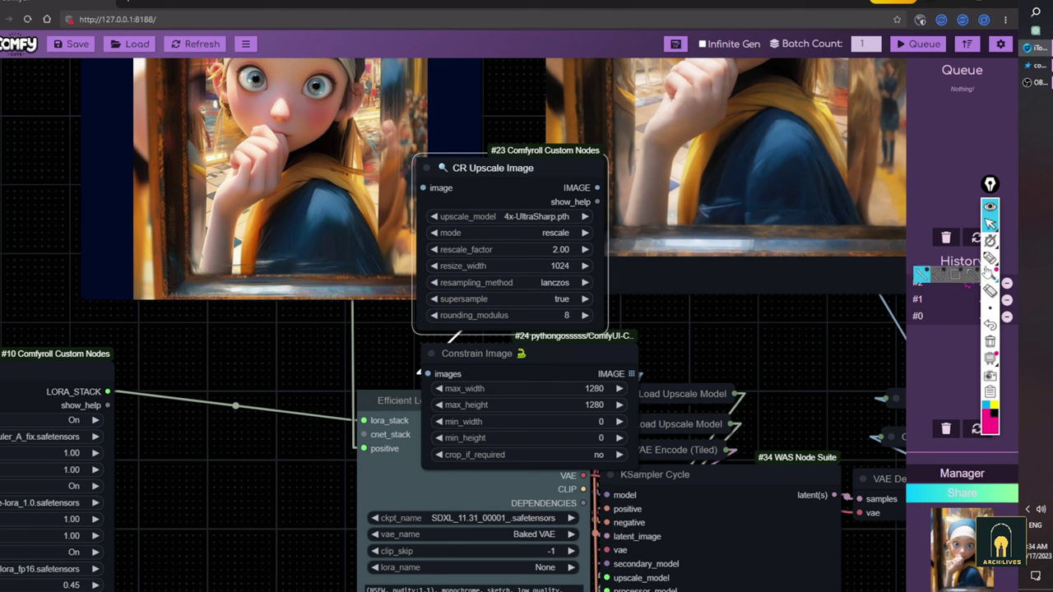
Step: Draw freehand pen notes over and beside the CR Upscale Image and Constrain Image nodes, and clear them
{"action": "left_click", "coordinate": [989, 261]}
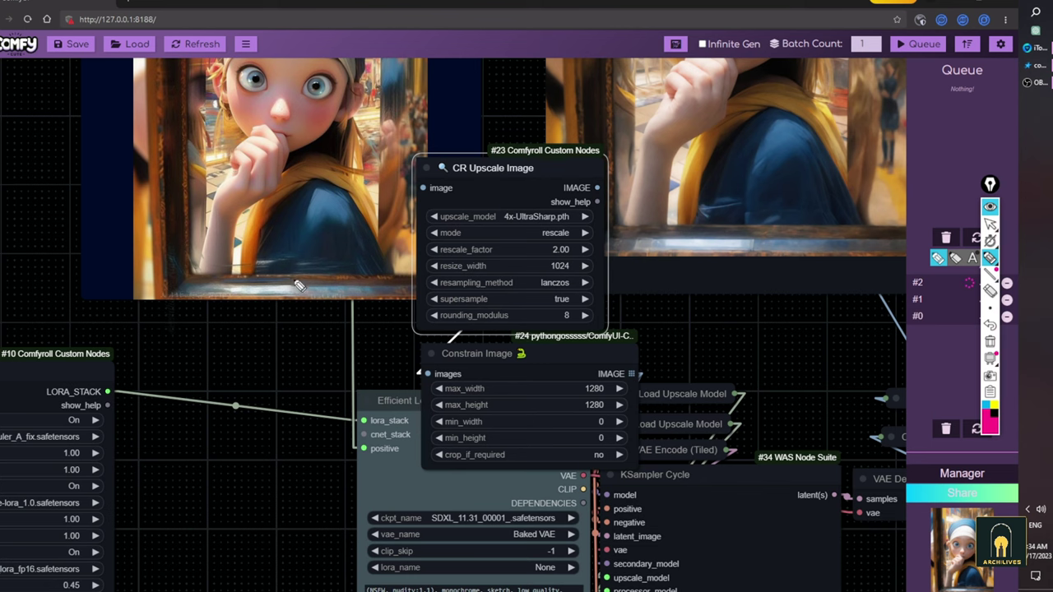
{"action": "key", "text": "ctrl+shift+2"}
{"action": "left_click_drag", "start_coordinate": [276, 369], "coordinate": [280, 506]}
{"action": "mouse_move", "coordinate": [991, 282]}
{"action": "left_click", "coordinate": [990, 258]}
{"action": "mouse_move", "coordinate": [403, 103]}
{"action": "left_mouse_down"}
{"action": "mouse_move", "coordinate": [426, 222]}
{"action": "mouse_move", "coordinate": [525, 253]}
{"action": "left_mouse_up"}
{"action": "left_click_drag", "start_coordinate": [516, 215], "coordinate": [474, 270]}
{"action": "left_click_drag", "start_coordinate": [574, 202], "coordinate": [608, 282]}
{"action": "mouse_move", "coordinate": [453, 337]}
{"action": "left_mouse_down"}
{"action": "mouse_move", "coordinate": [531, 335]}
{"action": "mouse_move", "coordinate": [447, 326]}
{"action": "left_mouse_up"}
{"action": "mouse_move", "coordinate": [535, 327]}
{"action": "left_mouse_down"}
{"action": "mouse_move", "coordinate": [550, 290]}
{"action": "mouse_move", "coordinate": [531, 310]}
{"action": "left_mouse_up"}
{"action": "left_click_drag", "start_coordinate": [651, 384], "coordinate": [626, 459]}
{"action": "left_click_drag", "start_coordinate": [693, 400], "coordinate": [692, 454]}
{"action": "mouse_move", "coordinate": [694, 403]}
{"action": "left_mouse_down"}
{"action": "mouse_move", "coordinate": [703, 410]}
{"action": "mouse_move", "coordinate": [693, 444]}
{"action": "left_mouse_up"}
{"action": "left_click_drag", "start_coordinate": [733, 416], "coordinate": [737, 418]}
{"action": "left_click_drag", "start_coordinate": [746, 418], "coordinate": [770, 441]}
{"action": "mouse_move", "coordinate": [798, 418]}
{"action": "left_mouse_down"}
{"action": "mouse_move", "coordinate": [796, 433]}
{"action": "mouse_move", "coordinate": [871, 416]}
{"action": "left_mouse_up"}
{"action": "left_click_drag", "start_coordinate": [726, 475], "coordinate": [709, 511]}
{"action": "mouse_move", "coordinate": [761, 494]}
{"action": "left_mouse_down"}
{"action": "mouse_move", "coordinate": [745, 514]}
{"action": "mouse_move", "coordinate": [794, 518]}
{"action": "left_mouse_up"}
{"action": "mouse_move", "coordinate": [813, 469]}
{"action": "left_mouse_down"}
{"action": "mouse_move", "coordinate": [820, 514]}
{"action": "mouse_move", "coordinate": [856, 512]}
{"action": "left_mouse_up"}
{"action": "left_click", "coordinate": [991, 224]}
{"action": "left_click", "coordinate": [991, 340]}
Step: Collapse the CR Upscale Image node and place it above and to the right of the Constrain Image node
{"action": "left_click_drag", "start_coordinate": [743, 478], "coordinate": [707, 289]}
{"action": "mouse_move", "coordinate": [404, 118]}
{"action": "left_mouse_down"}
{"action": "mouse_move", "coordinate": [434, 171]}
{"action": "mouse_move", "coordinate": [406, 235]}
{"action": "mouse_move", "coordinate": [434, 256]}
{"action": "mouse_move", "coordinate": [565, 269]}
{"action": "mouse_move", "coordinate": [540, 265]}
{"action": "left_mouse_up"}
{"action": "left_click", "coordinate": [421, 256]}
{"action": "mouse_move", "coordinate": [508, 303]}
{"action": "left_mouse_down"}
{"action": "mouse_move", "coordinate": [571, 320]}
{"action": "mouse_move", "coordinate": [507, 306]}
{"action": "left_mouse_up"}
Step: Search the ComfyUI Manager's custom node list for "python"
{"action": "left_click", "coordinate": [962, 473]}
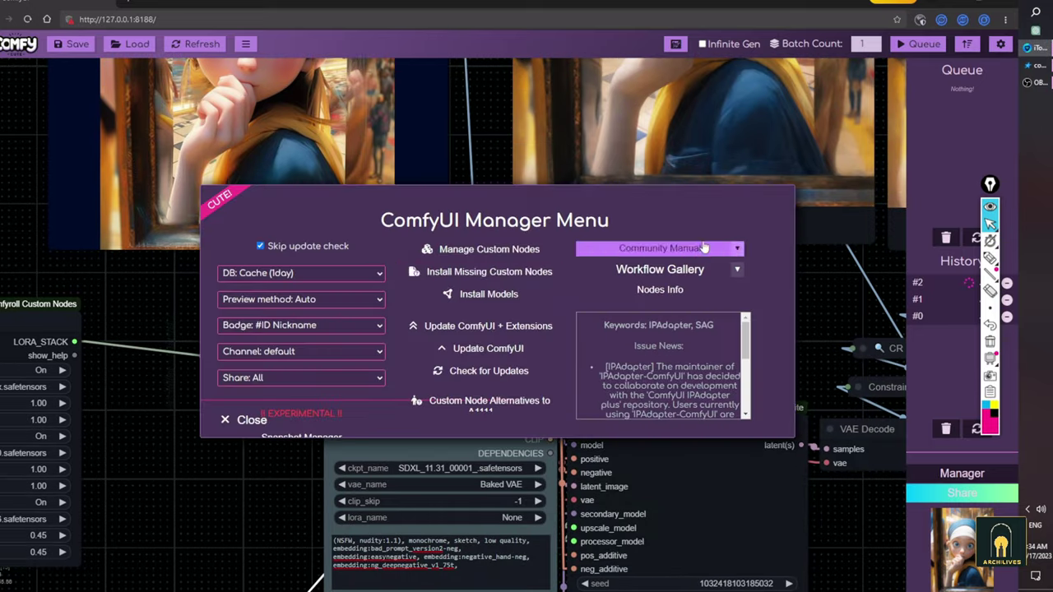
{"action": "left_click", "coordinate": [480, 253]}
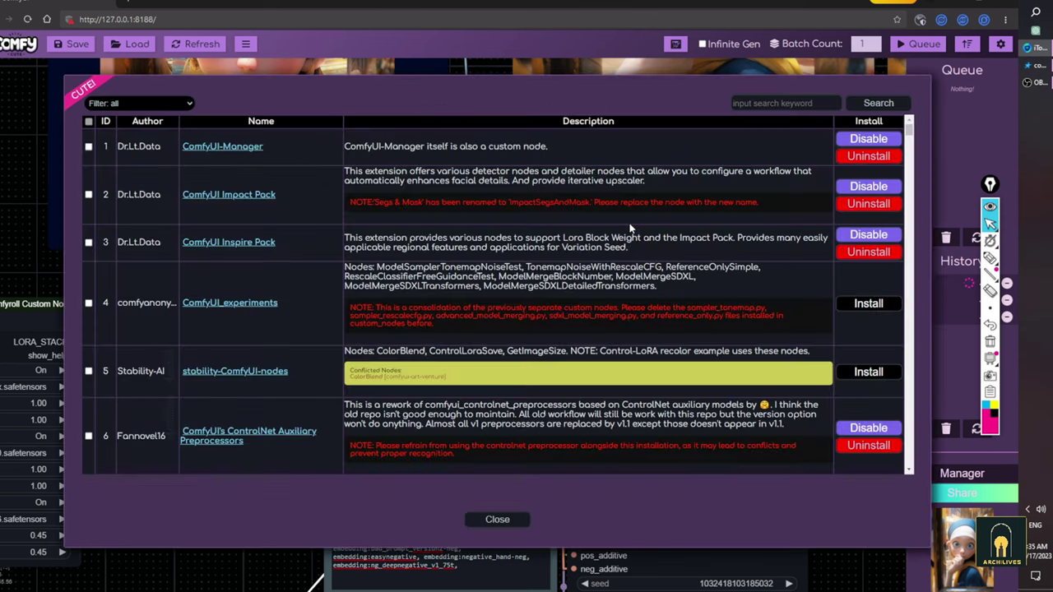
{"action": "left_click", "coordinate": [798, 102]}
{"action": "type", "text": "python"}
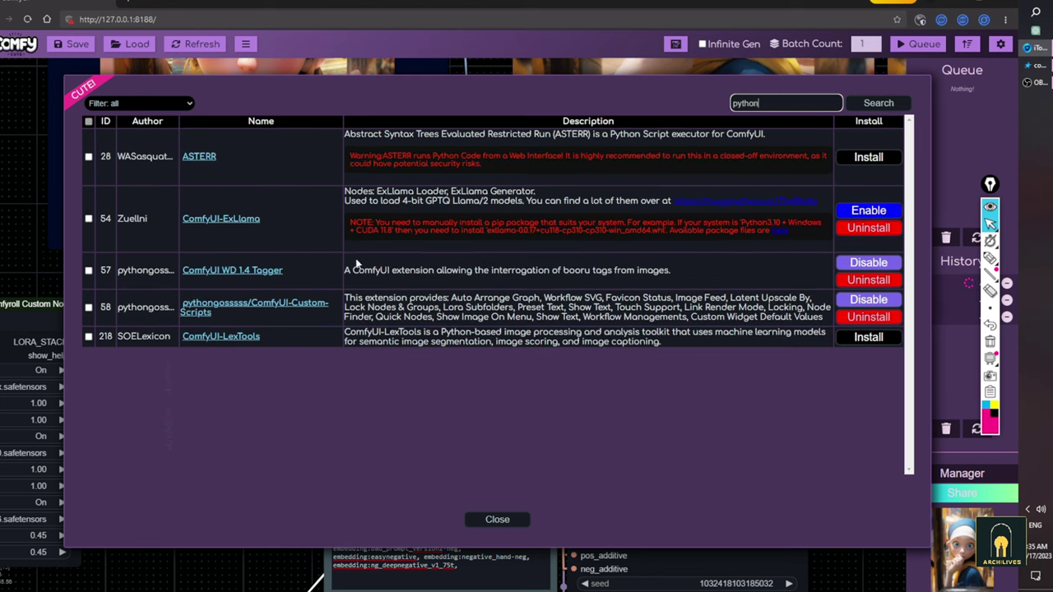
Step: Skim the GitHub page of pythongosssss/ComfyUI-Custom-Scripts, and return to the workflow with the Manager closed
{"action": "left_click", "coordinate": [211, 310]}
{"action": "scroll", "coordinate": [436, 209], "scroll_direction": "down", "scroll_amount": 20}
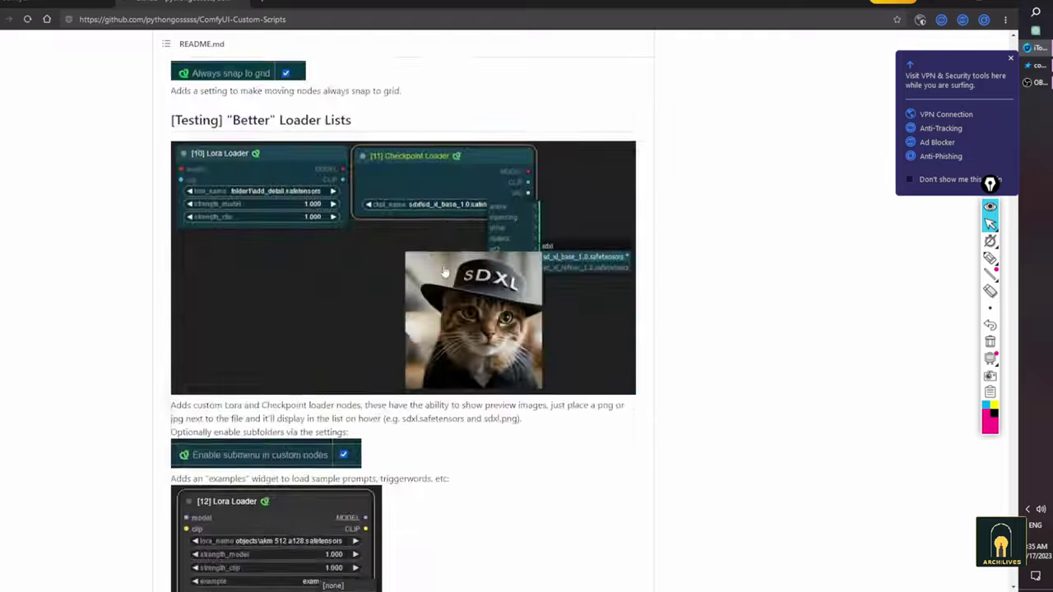
{"action": "scroll", "coordinate": [445, 271], "scroll_direction": "down", "scroll_amount": 10}
{"action": "left_click", "coordinate": [244, 5]}
{"action": "left_click", "coordinate": [500, 517]}
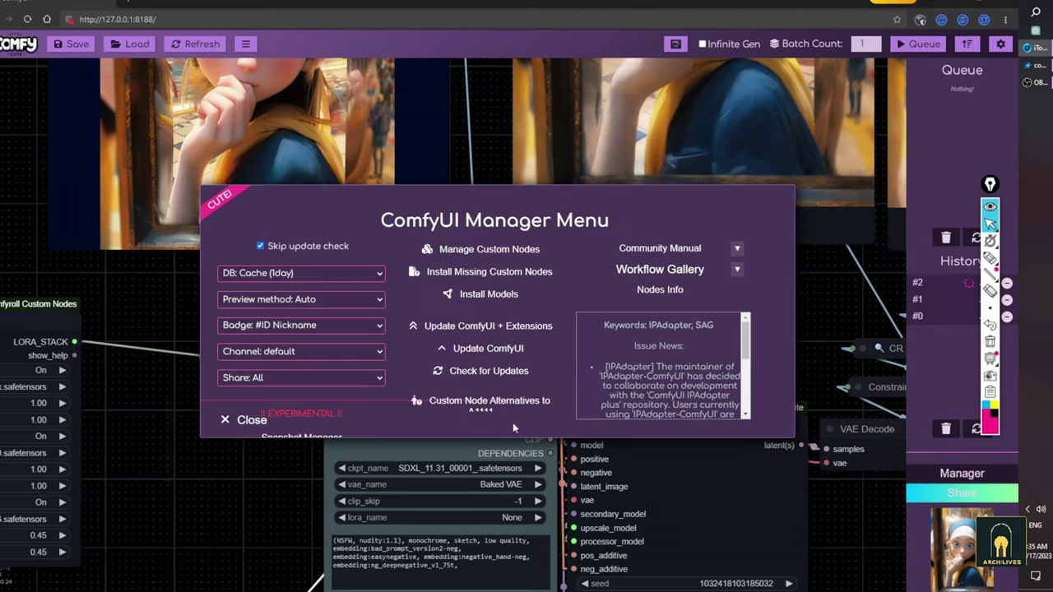
{"action": "left_click", "coordinate": [245, 421]}
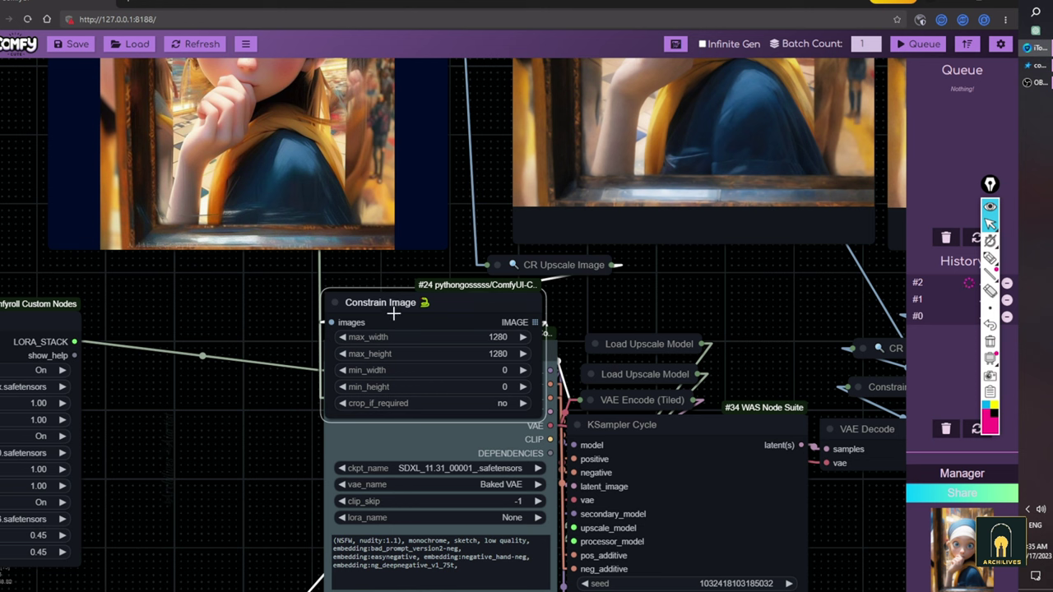
Step: Collapse the Constrain Image node and shift it slightly left above the Efficient Loader
{"action": "left_click_drag", "start_coordinate": [395, 314], "coordinate": [400, 296]}
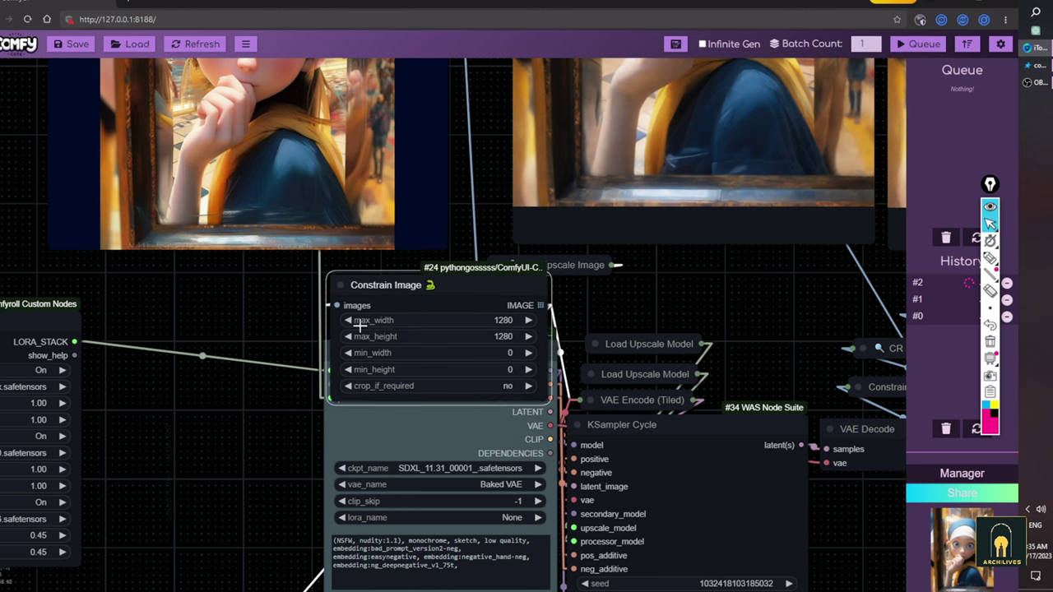
{"action": "left_click", "coordinate": [341, 288]}
{"action": "left_click_drag", "start_coordinate": [628, 306], "coordinate": [642, 194]}
{"action": "left_click_drag", "start_coordinate": [416, 173], "coordinate": [364, 179]}
Step: Move the collapsed VAE Encode (Tiled) node up and left, to just above the Efficient Loader
{"action": "left_click_drag", "start_coordinate": [631, 183], "coordinate": [479, 202]}
{"action": "left_click_drag", "start_coordinate": [491, 307], "coordinate": [368, 217]}
{"action": "left_click", "coordinate": [518, 186]}
{"action": "left_click", "coordinate": [573, 185]}
{"action": "key", "text": "alt+c"}
{"action": "key", "text": "alt+c"}
Step: Review the VAE and weight interpretation choices in the Efficient Loader, keeping Baked VAE and comfy++
{"action": "left_click_drag", "start_coordinate": [560, 203], "coordinate": [685, 11]}
{"action": "left_click_drag", "start_coordinate": [265, 304], "coordinate": [237, 346]}
{"action": "left_click", "coordinate": [439, 244]}
{"action": "left_click", "coordinate": [441, 249]}
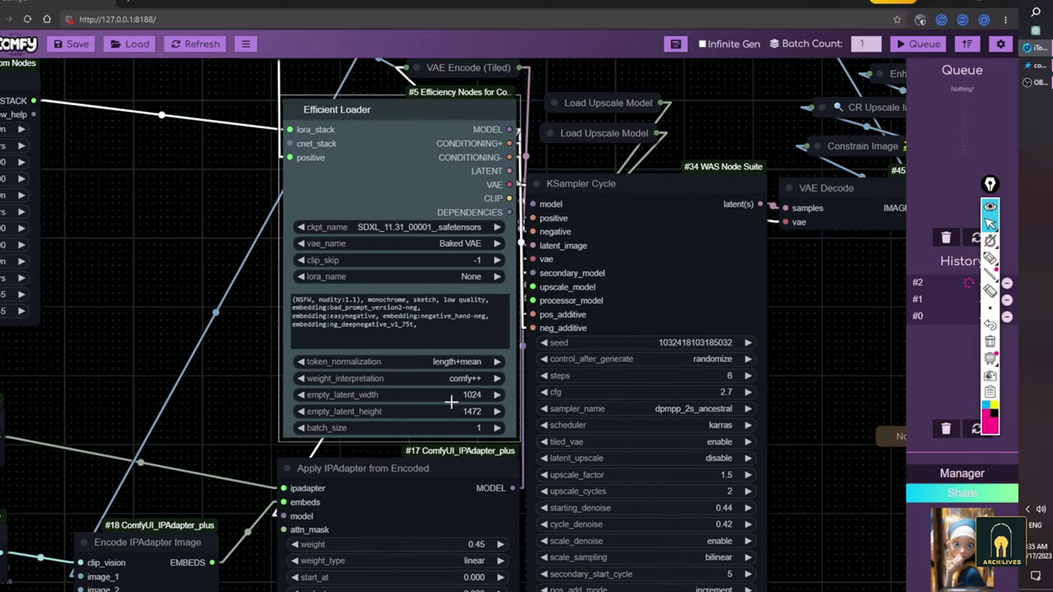
{"action": "left_click", "coordinate": [441, 379]}
{"action": "left_click", "coordinate": [444, 393]}
Step: Move the Load CLIP Vision node slightly lower and farther left of the Encode IPAdapter Image node
{"action": "left_click_drag", "start_coordinate": [286, 347], "coordinate": [229, 348]}
{"action": "scroll", "coordinate": [205, 351], "scroll_direction": "down", "scroll_amount": 3}
{"action": "left_click_drag", "start_coordinate": [349, 586], "coordinate": [554, 421]}
{"action": "scroll", "coordinate": [554, 421], "scroll_direction": "up", "scroll_amount": 5}
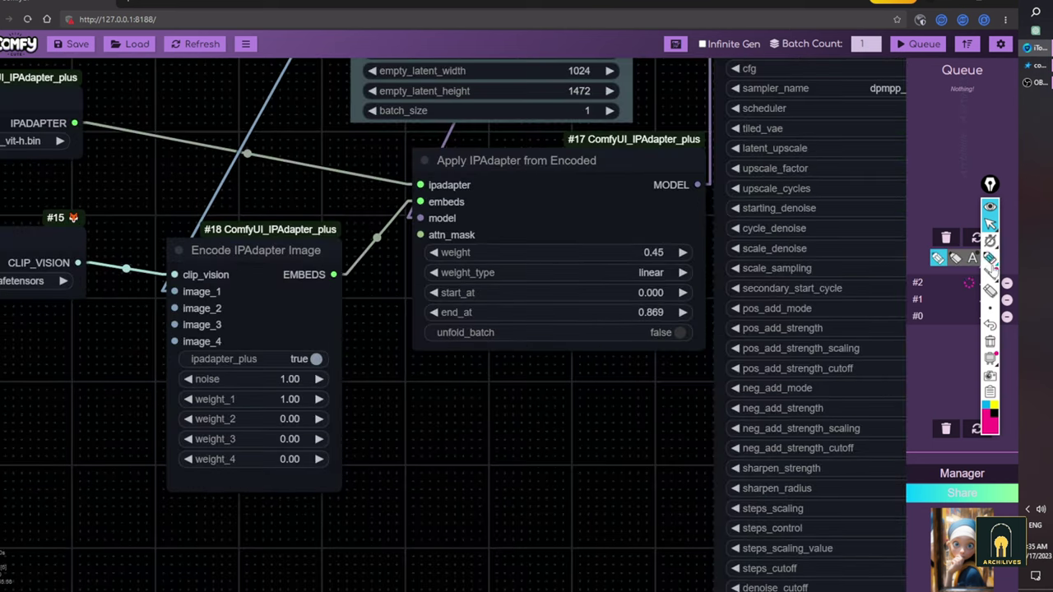
{"action": "left_click", "coordinate": [992, 260]}
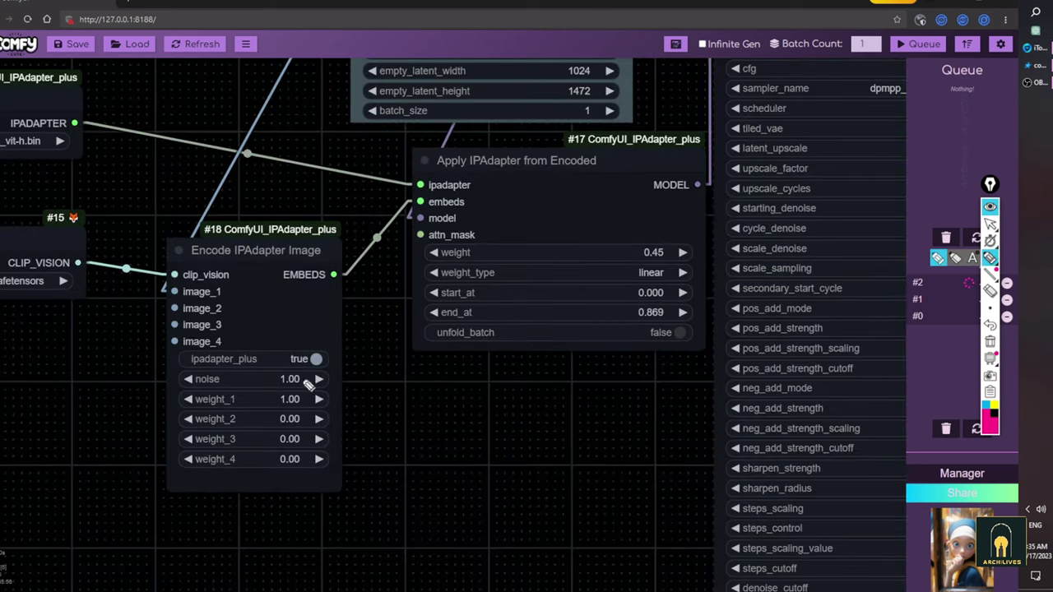
{"action": "key", "text": "ctrl+shift+2"}
{"action": "left_click_drag", "start_coordinate": [423, 391], "coordinate": [576, 395]}
{"action": "mouse_move", "coordinate": [118, 259]}
{"action": "left_mouse_down"}
{"action": "mouse_move", "coordinate": [172, 298]}
{"action": "mouse_move", "coordinate": [95, 305]}
{"action": "left_mouse_up"}
Step: Keep SD1.5\model.safetensors as the CLIP Vision model and choose ip-adapter-plus_sdxl_vit-h.bin in the Load IPAdapter Model node
{"action": "left_click", "coordinate": [189, 324]}
{"action": "left_click", "coordinate": [217, 318]}
{"action": "left_click", "coordinate": [162, 147]}
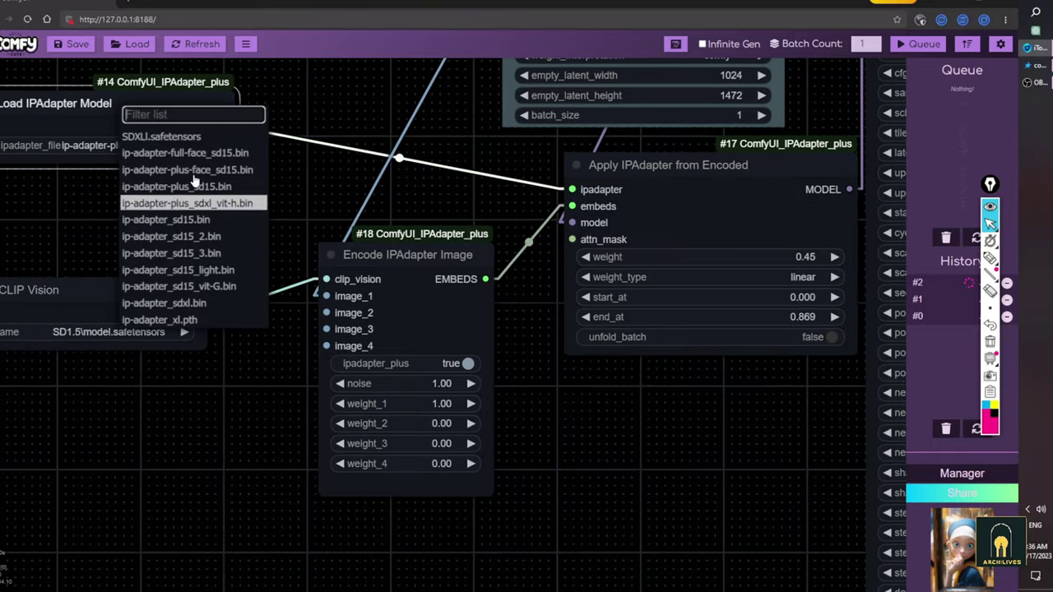
{"action": "left_click", "coordinate": [210, 202]}
Step: Underline the SDXL checkpoint name, the IPAdapter file name and the first LoRA name with the pen
{"action": "scroll", "coordinate": [394, 218], "scroll_direction": "down", "scroll_amount": 4}
{"action": "mouse_move", "coordinate": [395, 218]}
{"action": "left_mouse_down"}
{"action": "mouse_move", "coordinate": [411, 377]}
{"action": "mouse_move", "coordinate": [441, 406]}
{"action": "left_mouse_up"}
{"action": "left_click", "coordinate": [992, 259]}
{"action": "left_click_drag", "start_coordinate": [575, 176], "coordinate": [642, 188]}
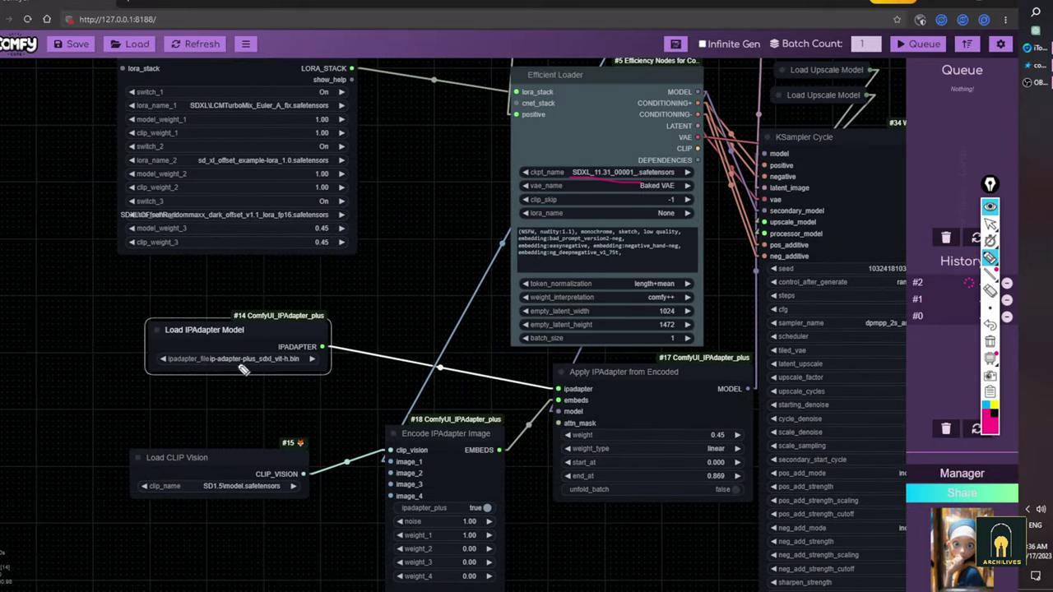
{"action": "left_click_drag", "start_coordinate": [242, 367], "coordinate": [296, 369]}
{"action": "left_click_drag", "start_coordinate": [192, 112], "coordinate": [245, 112]}
{"action": "left_click", "coordinate": [991, 224]}
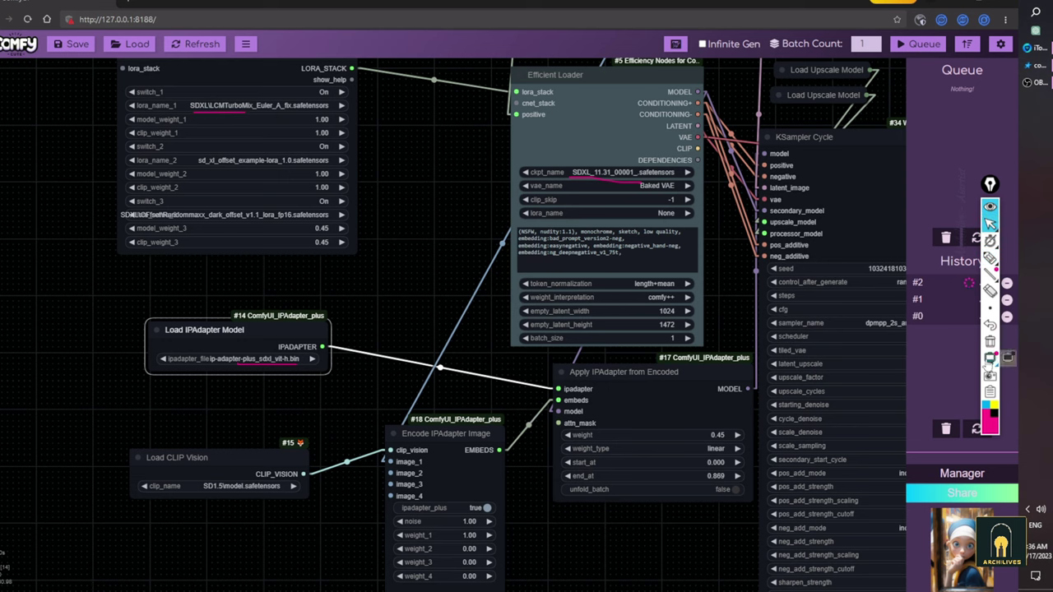
Step: Clear the earlier pen marks and mark the IPAdapter file name and the ipadapter_plus option of Encode IPAdapter Image
{"action": "left_click", "coordinate": [991, 341]}
{"action": "scroll", "coordinate": [664, 520], "scroll_direction": "up", "scroll_amount": 3}
{"action": "left_click_drag", "start_coordinate": [664, 520], "coordinate": [502, 436]}
{"action": "mouse_move", "coordinate": [128, 313]}
{"action": "left_mouse_down"}
{"action": "mouse_move", "coordinate": [285, 299]}
{"action": "mouse_move", "coordinate": [392, 330]}
{"action": "left_mouse_up"}
{"action": "left_click", "coordinate": [991, 257]}
{"action": "left_click_drag", "start_coordinate": [198, 243], "coordinate": [216, 243]}
{"action": "mouse_move", "coordinate": [444, 442]}
{"action": "left_mouse_down"}
{"action": "mouse_move", "coordinate": [536, 421]}
{"action": "mouse_move", "coordinate": [537, 444]}
{"action": "left_mouse_up"}
Step: Clear the pen marks and underline the noise and weight_1 values in the Encode IPAdapter Image node
{"action": "mouse_move", "coordinate": [995, 311]}
{"action": "left_click", "coordinate": [991, 340]}
{"action": "left_click_drag", "start_coordinate": [632, 504], "coordinate": [572, 435]}
{"action": "left_click", "coordinate": [991, 257]}
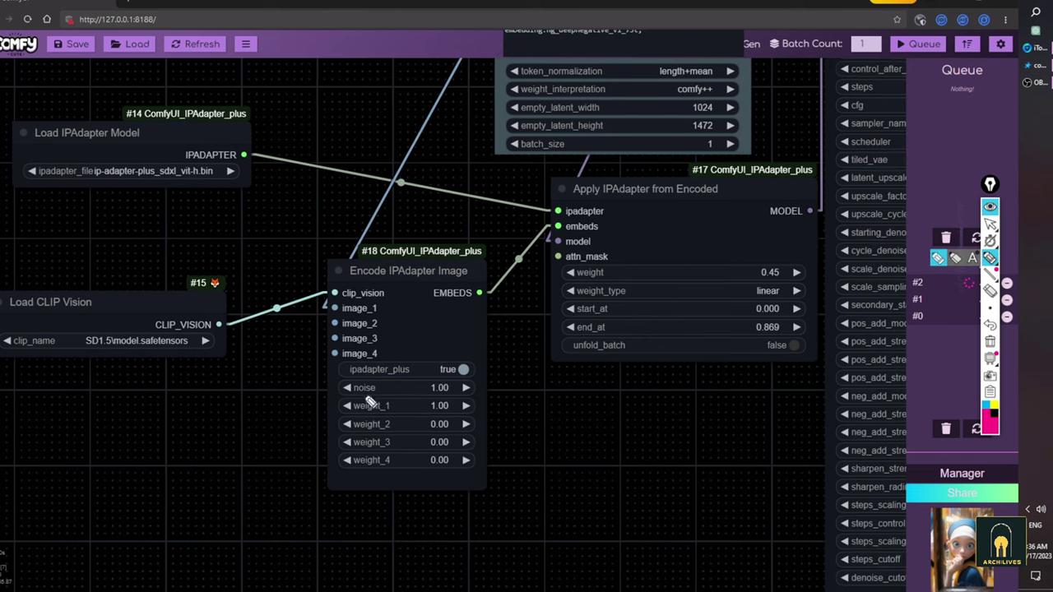
{"action": "left_click_drag", "start_coordinate": [365, 396], "coordinate": [496, 395]}
{"action": "left_click_drag", "start_coordinate": [382, 417], "coordinate": [452, 417]}
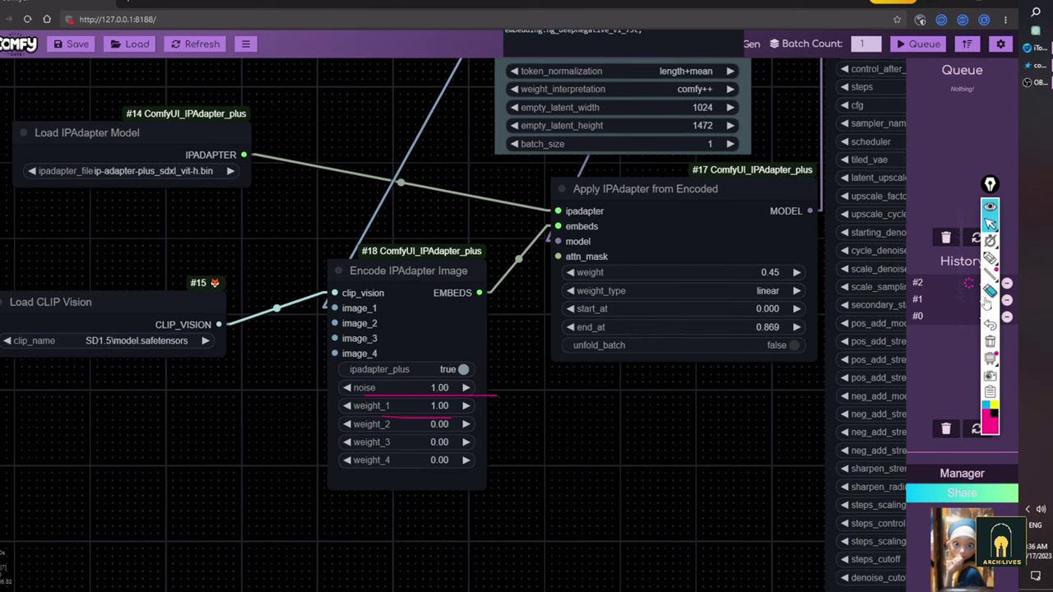
Step: Circle the weight and weight_type values in the Apply IPAdapter from Encoded node, then clear all pen marks
{"action": "mouse_move", "coordinate": [990, 258]}
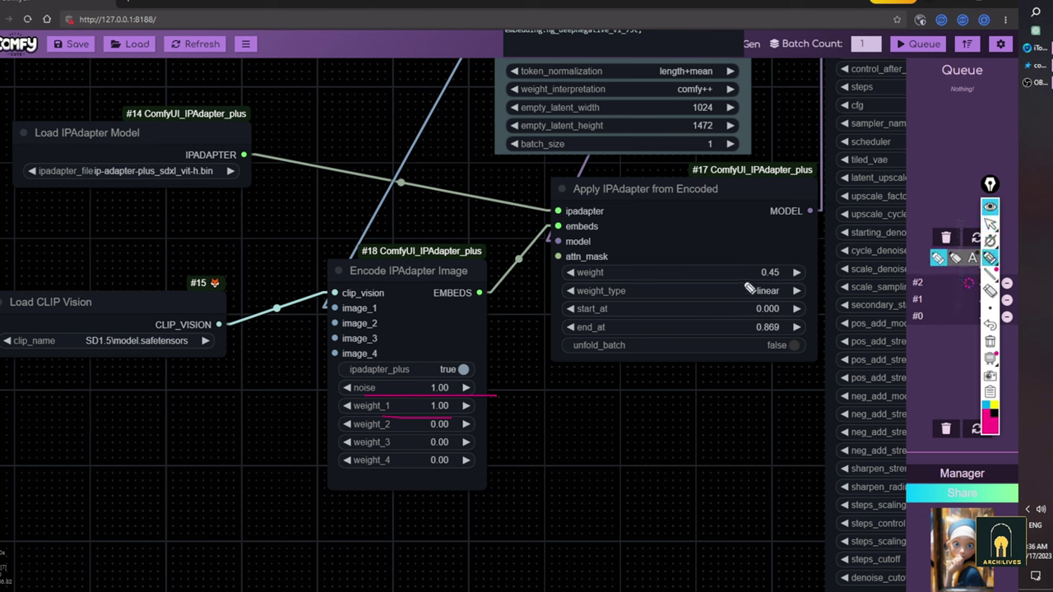
{"action": "mouse_move", "coordinate": [753, 278]}
{"action": "left_mouse_down"}
{"action": "mouse_move", "coordinate": [803, 259]}
{"action": "mouse_move", "coordinate": [739, 272]}
{"action": "mouse_move", "coordinate": [736, 302]}
{"action": "mouse_move", "coordinate": [809, 302]}
{"action": "left_mouse_up"}
{"action": "left_click", "coordinate": [778, 296]}
{"action": "left_click", "coordinate": [776, 301]}
{"action": "left_click", "coordinate": [990, 258]}
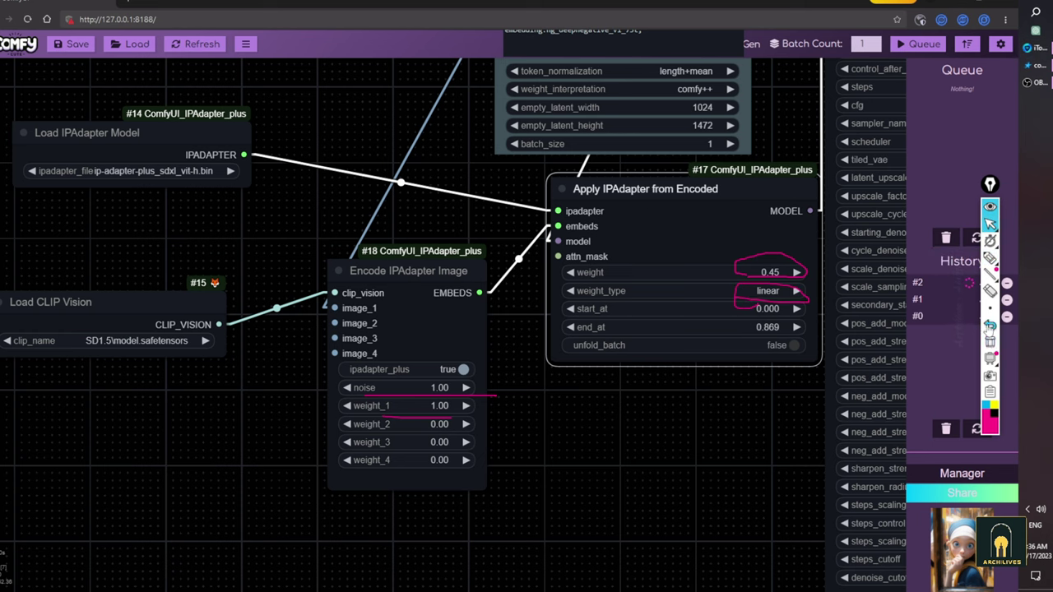
{"action": "left_click", "coordinate": [990, 341]}
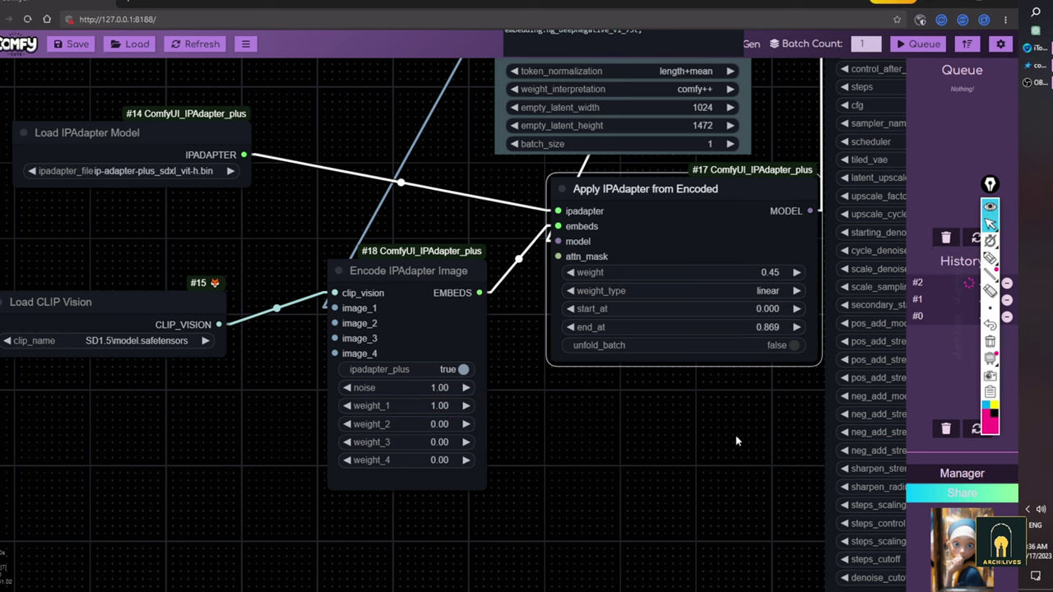
Step: Expand both Load Upscale Model nodes and place them one above the other just above the KSampler Cycle node
{"action": "left_click_drag", "start_coordinate": [736, 439], "coordinate": [390, 503]}
{"action": "scroll", "coordinate": [390, 502], "scroll_direction": "down", "scroll_amount": 8}
{"action": "left_click_drag", "start_coordinate": [704, 206], "coordinate": [718, 416]}
{"action": "scroll", "coordinate": [708, 400], "scroll_direction": "up", "scroll_amount": 8}
{"action": "left_click", "coordinate": [366, 230]}
{"action": "left_click_drag", "start_coordinate": [424, 233], "coordinate": [545, 140]}
{"action": "left_click_drag", "start_coordinate": [664, 192], "coordinate": [706, 180]}
{"action": "left_click_drag", "start_coordinate": [596, 167], "coordinate": [463, 275]}
{"action": "left_click", "coordinate": [369, 198]}
{"action": "left_click_drag", "start_coordinate": [441, 200], "coordinate": [508, 132]}
{"action": "left_click_drag", "start_coordinate": [470, 249], "coordinate": [491, 215]}
{"action": "left_click_drag", "start_coordinate": [629, 430], "coordinate": [671, 396]}
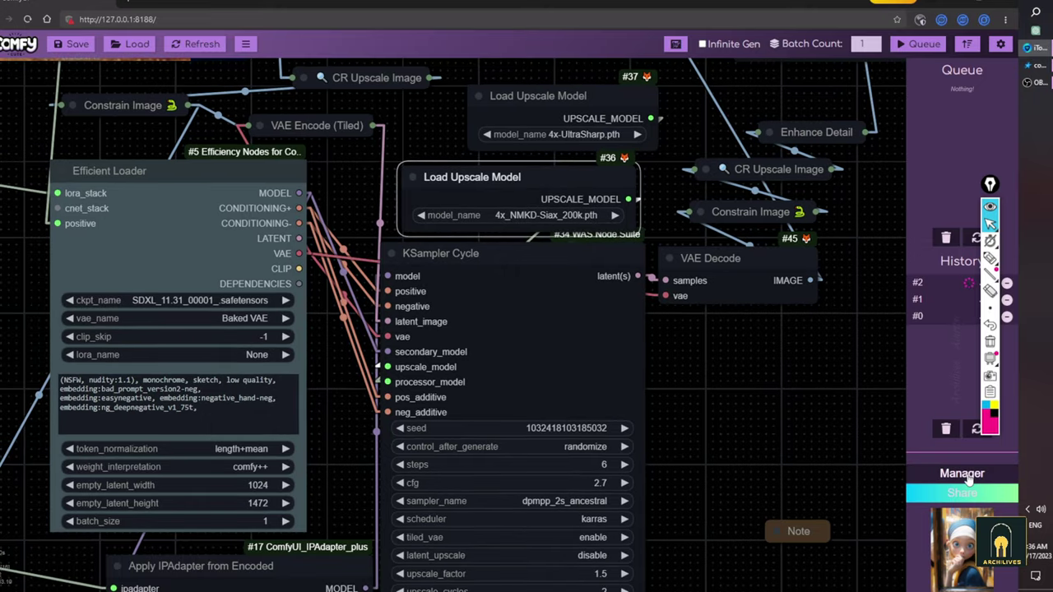
Step: Search the Manager's installable models for "siax", then close the Manager
{"action": "left_click", "coordinate": [962, 473]}
{"action": "left_click", "coordinate": [482, 295]}
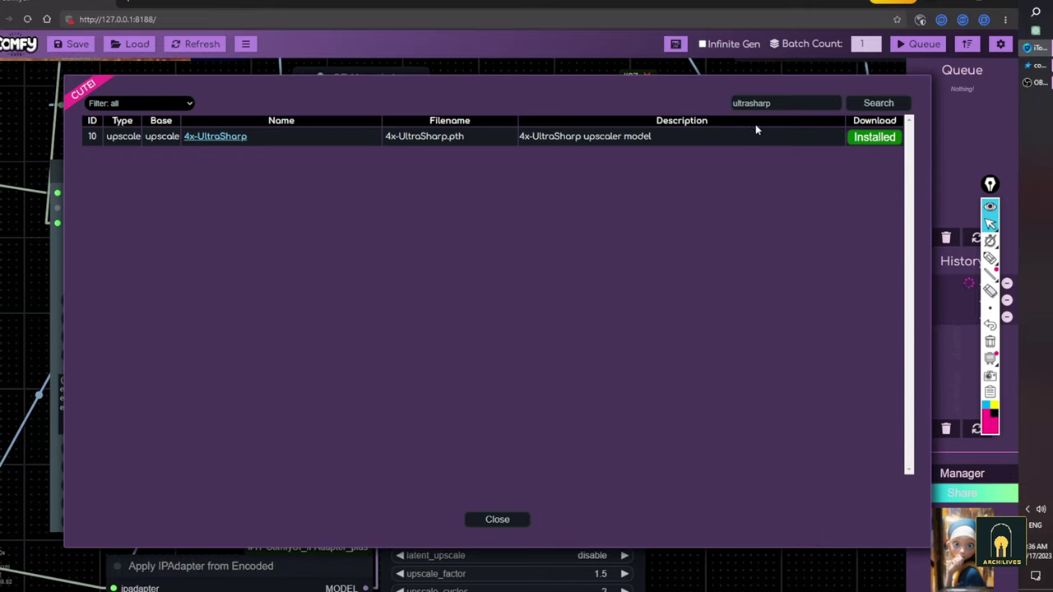
{"action": "double_click", "coordinate": [775, 102]}
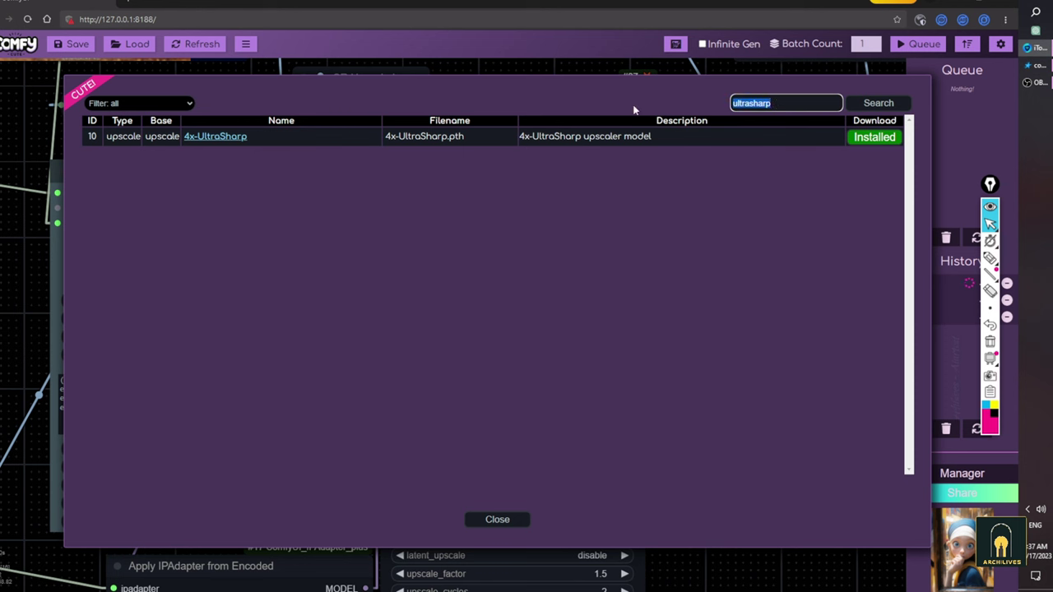
{"action": "type", "text": "siax"}
{"action": "key", "text": "Return"}
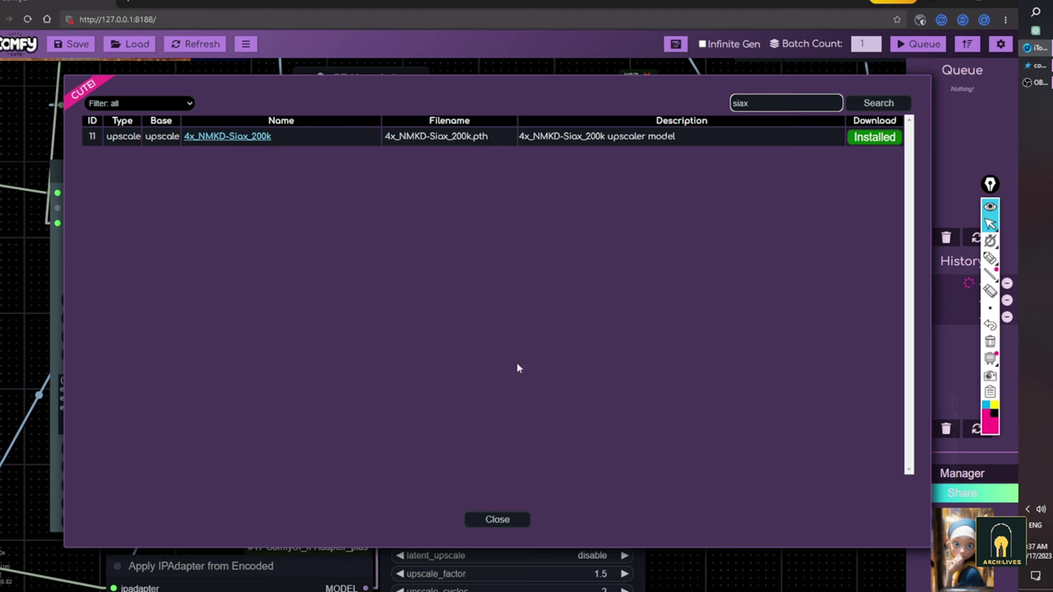
{"action": "left_click", "coordinate": [499, 517]}
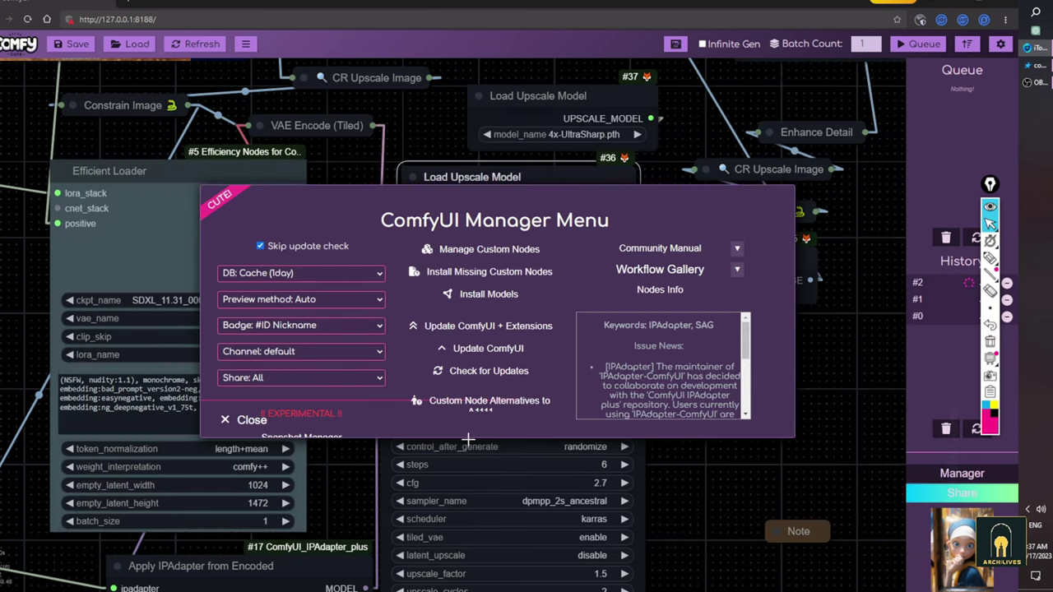
{"action": "left_click", "coordinate": [247, 421]}
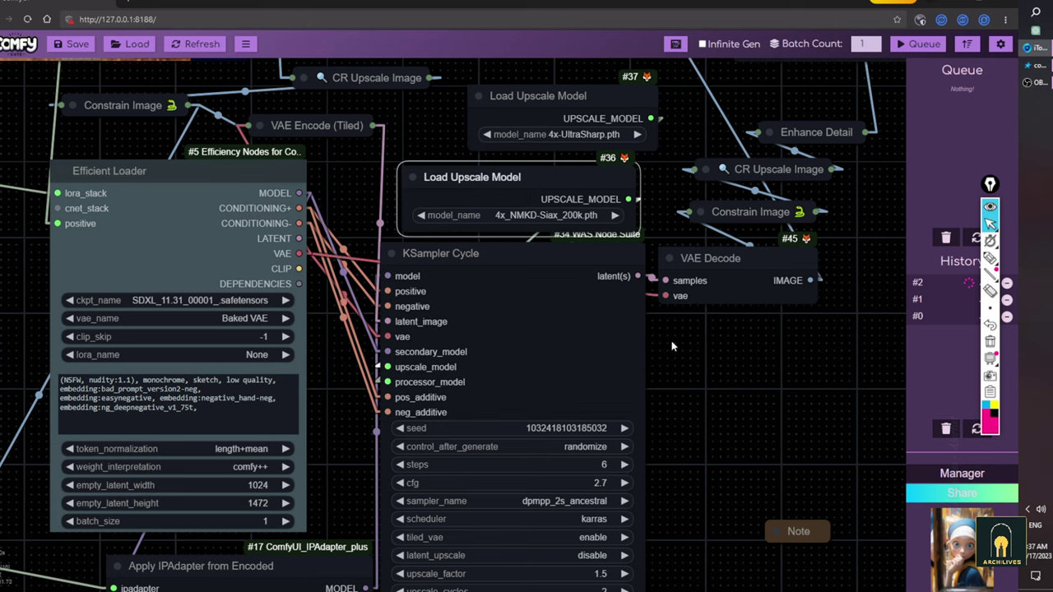
Step: Move both Load Upscale Model nodes to the right of KSampler Cycle, stacked between VAE Decode and the Note
{"action": "left_click_drag", "start_coordinate": [713, 407], "coordinate": [714, 253]}
{"action": "scroll", "coordinate": [713, 254], "scroll_direction": "down", "scroll_amount": 4}
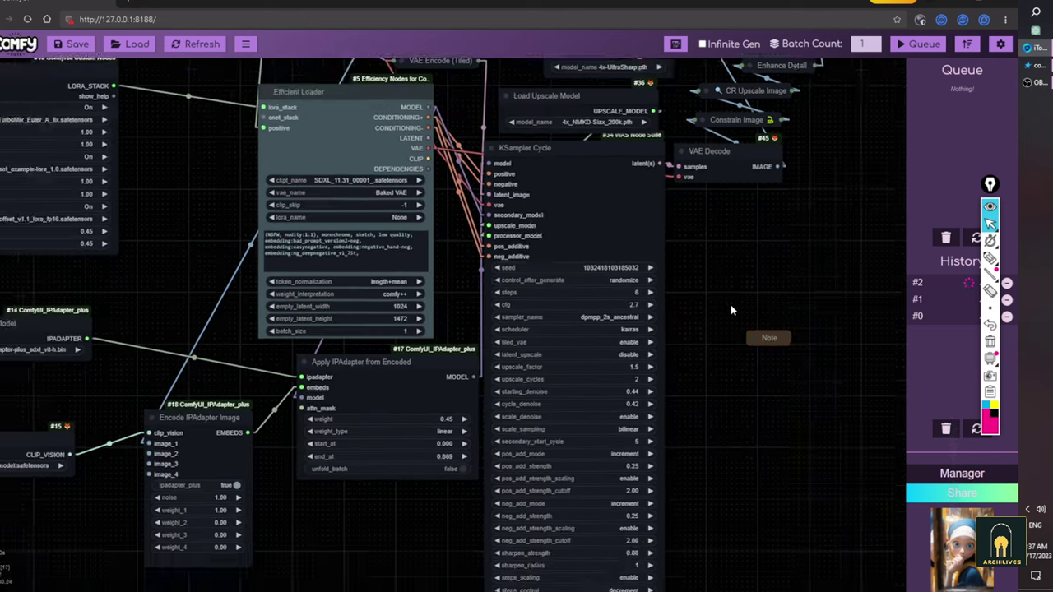
{"action": "left_click_drag", "start_coordinate": [731, 308], "coordinate": [644, 489]}
{"action": "left_click_drag", "start_coordinate": [502, 298], "coordinate": [701, 395]}
{"action": "scroll", "coordinate": [582, 334], "scroll_direction": "up", "scroll_amount": 2}
{"action": "left_click_drag", "start_coordinate": [530, 191], "coordinate": [736, 507]}
{"action": "left_click_drag", "start_coordinate": [839, 412], "coordinate": [779, 267]}
Step: Draw pen lines from the two upscale model outputs to KSampler Cycle's upscale_model and processor_model inputs, then clear them
{"action": "left_click", "coordinate": [990, 258]}
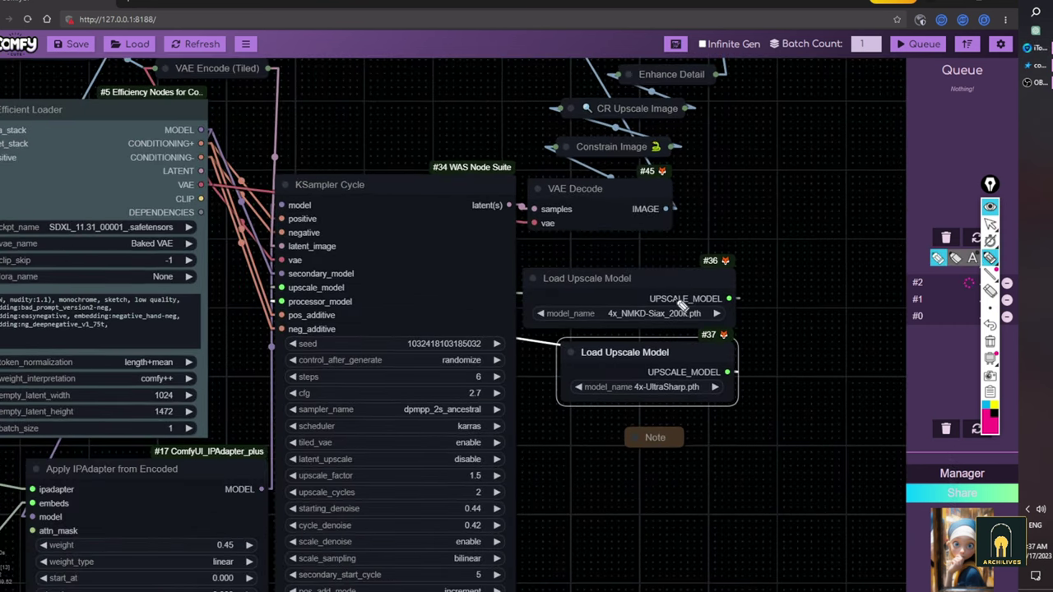
{"action": "left_click_drag", "start_coordinate": [681, 299], "coordinate": [712, 306]}
{"action": "left_click_drag", "start_coordinate": [701, 307], "coordinate": [725, 305]}
{"action": "left_click_drag", "start_coordinate": [698, 367], "coordinate": [737, 393]}
{"action": "left_click_drag", "start_coordinate": [683, 301], "coordinate": [283, 288]}
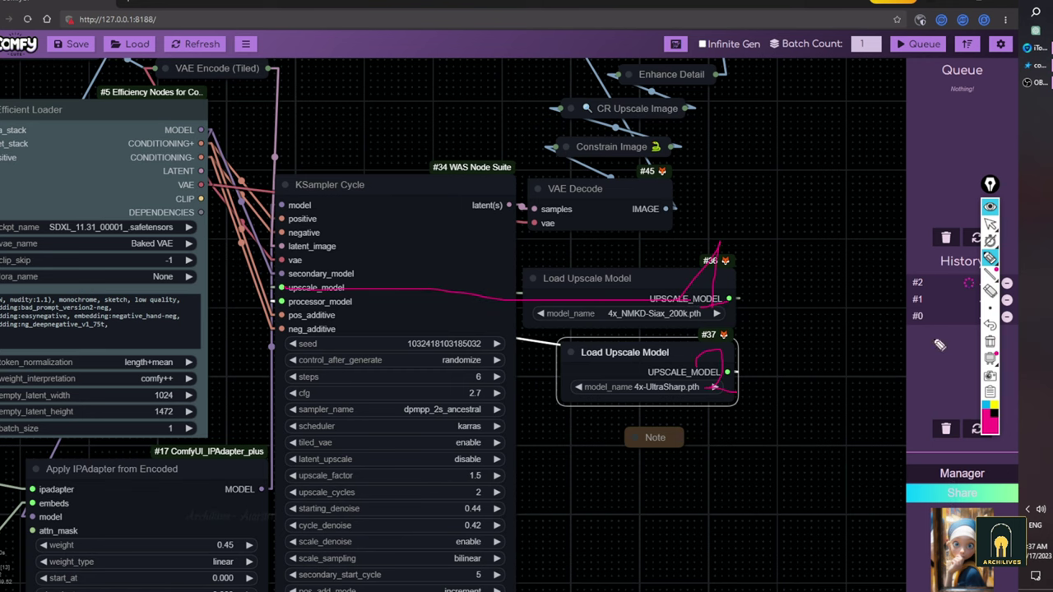
{"action": "mouse_move", "coordinate": [659, 372]}
{"action": "left_mouse_down"}
{"action": "mouse_move", "coordinate": [571, 369]}
{"action": "mouse_move", "coordinate": [281, 303]}
{"action": "left_mouse_up"}
{"action": "left_click", "coordinate": [990, 341]}
{"action": "key", "text": "ctrl+shift+2"}
Step: Underline the steps and cfg values in the KSampler Cycle node with the pen
{"action": "mouse_move", "coordinate": [571, 498]}
{"action": "left_mouse_down"}
{"action": "mouse_move", "coordinate": [669, 369]}
{"action": "mouse_move", "coordinate": [669, 280]}
{"action": "left_mouse_up"}
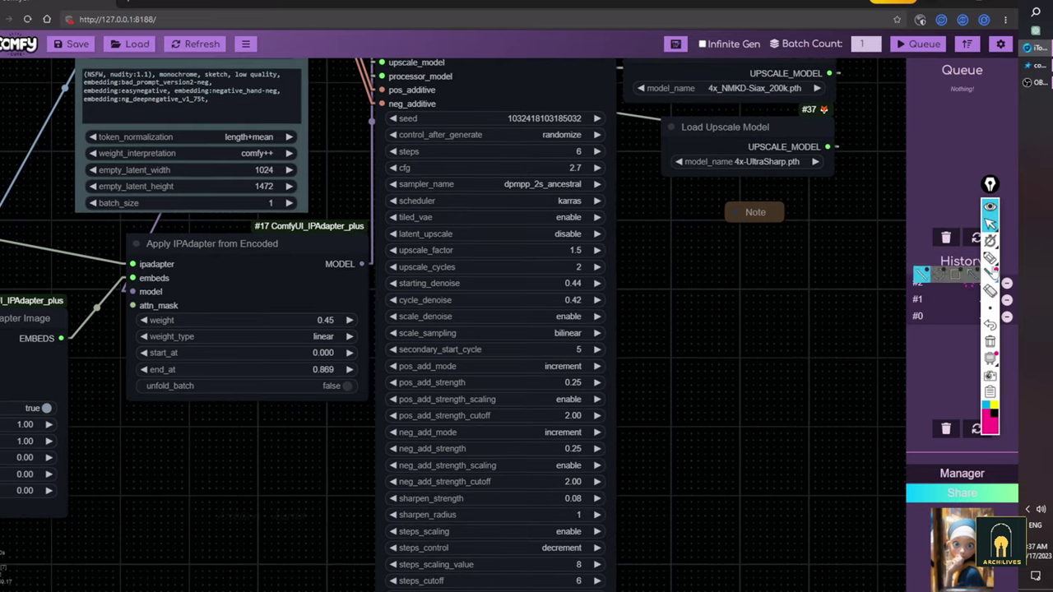
{"action": "left_click", "coordinate": [990, 257]}
{"action": "mouse_move", "coordinate": [546, 155]}
{"action": "left_mouse_down"}
{"action": "mouse_move", "coordinate": [609, 153]}
{"action": "mouse_move", "coordinate": [566, 156]}
{"action": "left_mouse_up"}
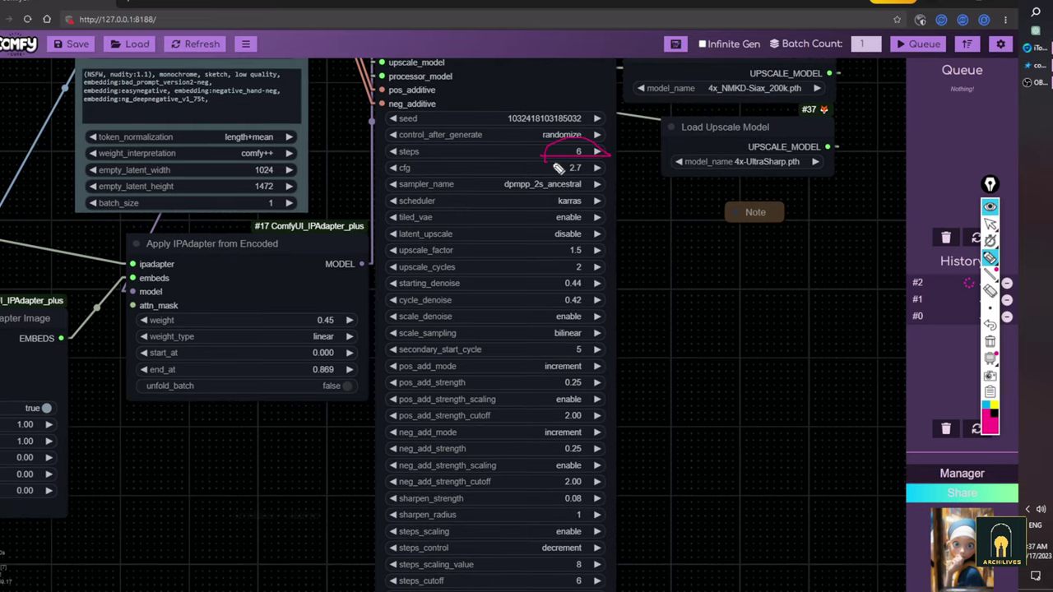
{"action": "scroll", "coordinate": [663, 245], "scroll_direction": "down", "scroll_amount": 3}
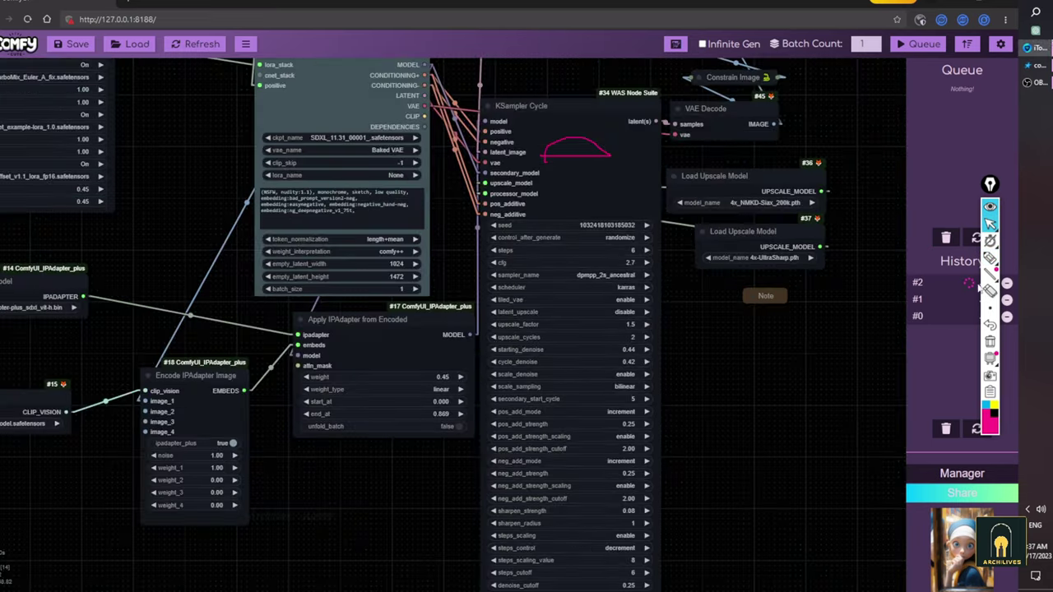
{"action": "left_click_drag", "start_coordinate": [634, 258], "coordinate": [629, 272]}
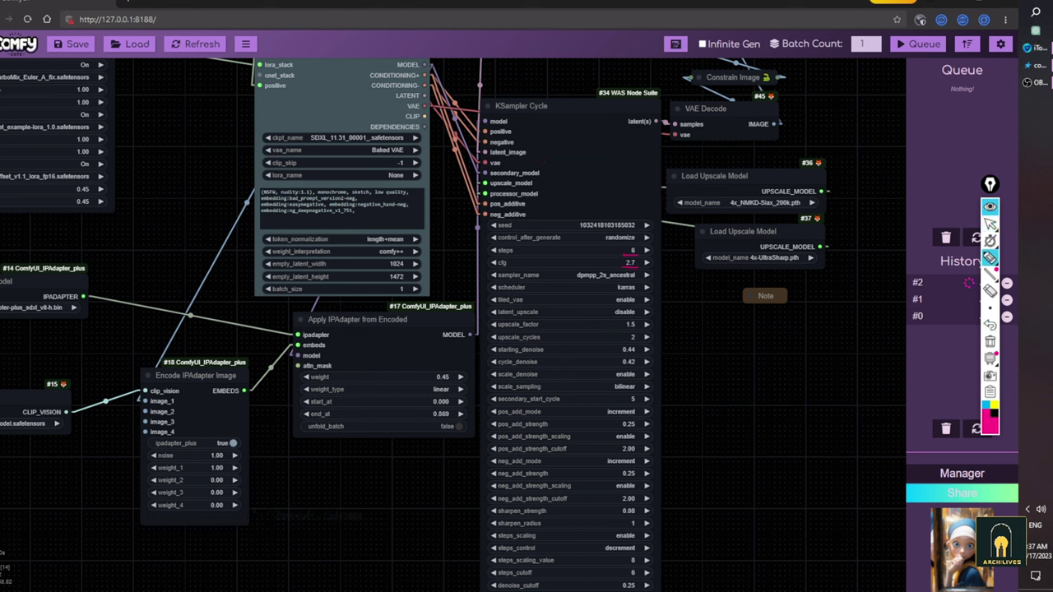
Step: Mark the LCMTurboMix LoRA name and KSampler Cycle's steps, cfg, sampler and scheduler values with the pen, then clear the marks
{"action": "left_click_drag", "start_coordinate": [38, 88], "coordinate": [4, 79]}
{"action": "mouse_move", "coordinate": [607, 245]}
{"action": "left_mouse_down"}
{"action": "mouse_move", "coordinate": [658, 250]}
{"action": "mouse_move", "coordinate": [623, 257]}
{"action": "left_mouse_up"}
{"action": "mouse_move", "coordinate": [577, 283]}
{"action": "left_mouse_down"}
{"action": "mouse_move", "coordinate": [638, 281]}
{"action": "mouse_move", "coordinate": [644, 292]}
{"action": "left_mouse_up"}
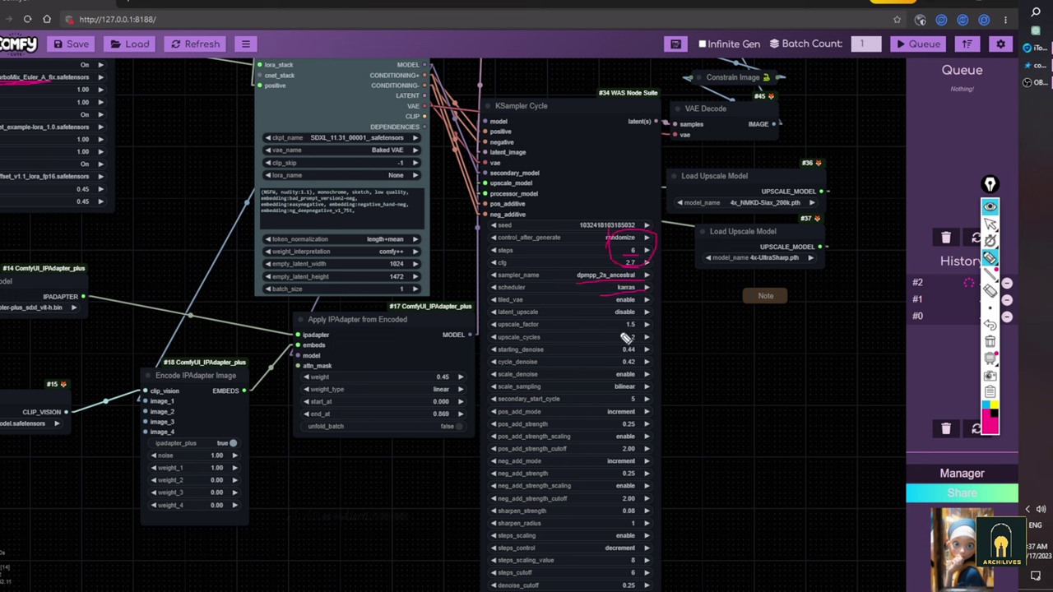
{"action": "key", "text": "ctrl+shift+2"}
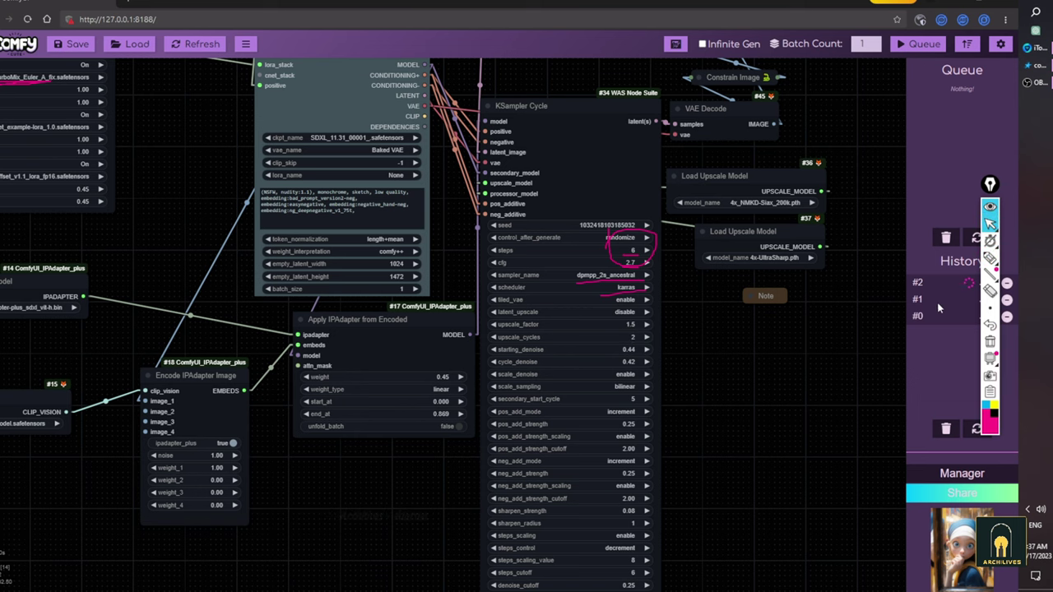
{"action": "left_click", "coordinate": [990, 341]}
Step: Circle KSampler Cycle's upscale_factor and upscale_cycles and the two Load Upscale Model nodes, then clear the marks and leave the pen
{"action": "mouse_move", "coordinate": [715, 373]}
{"action": "left_mouse_down"}
{"action": "mouse_move", "coordinate": [694, 409]}
{"action": "mouse_move", "coordinate": [703, 368]}
{"action": "left_mouse_up"}
{"action": "mouse_move", "coordinate": [991, 260]}
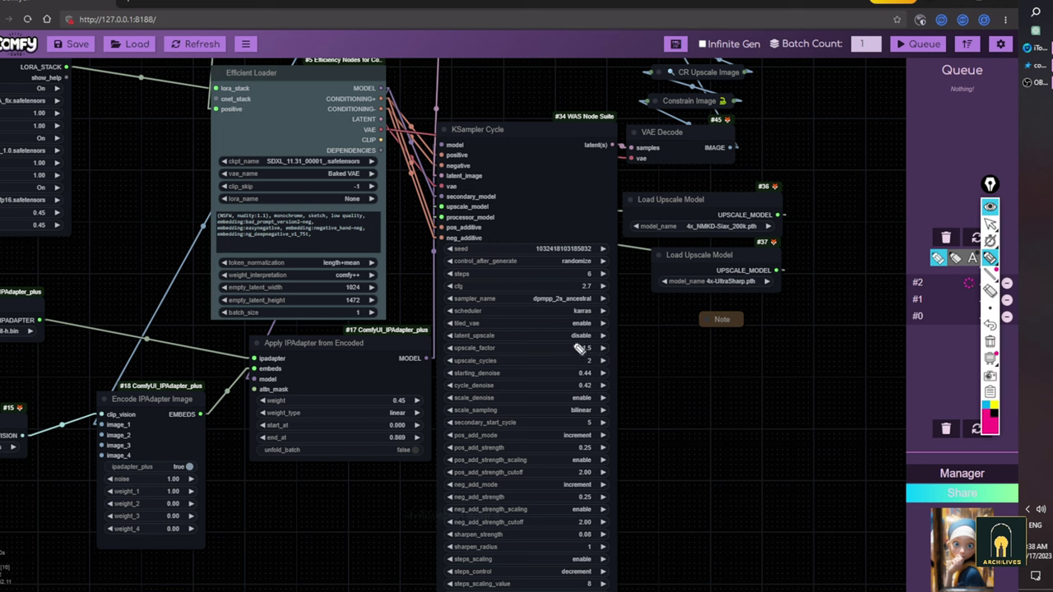
{"action": "left_click_drag", "start_coordinate": [585, 349], "coordinate": [574, 367]}
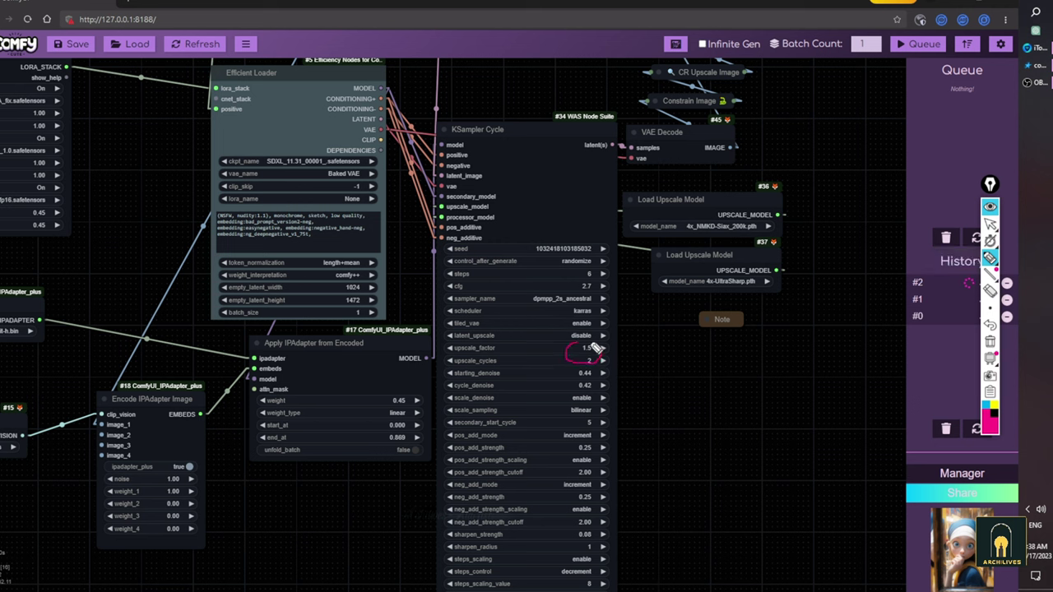
{"action": "mouse_move", "coordinate": [662, 196]}
{"action": "left_mouse_down"}
{"action": "mouse_move", "coordinate": [650, 273]}
{"action": "mouse_move", "coordinate": [717, 299]}
{"action": "mouse_move", "coordinate": [830, 231]}
{"action": "mouse_move", "coordinate": [775, 187]}
{"action": "mouse_move", "coordinate": [669, 197]}
{"action": "left_mouse_up"}
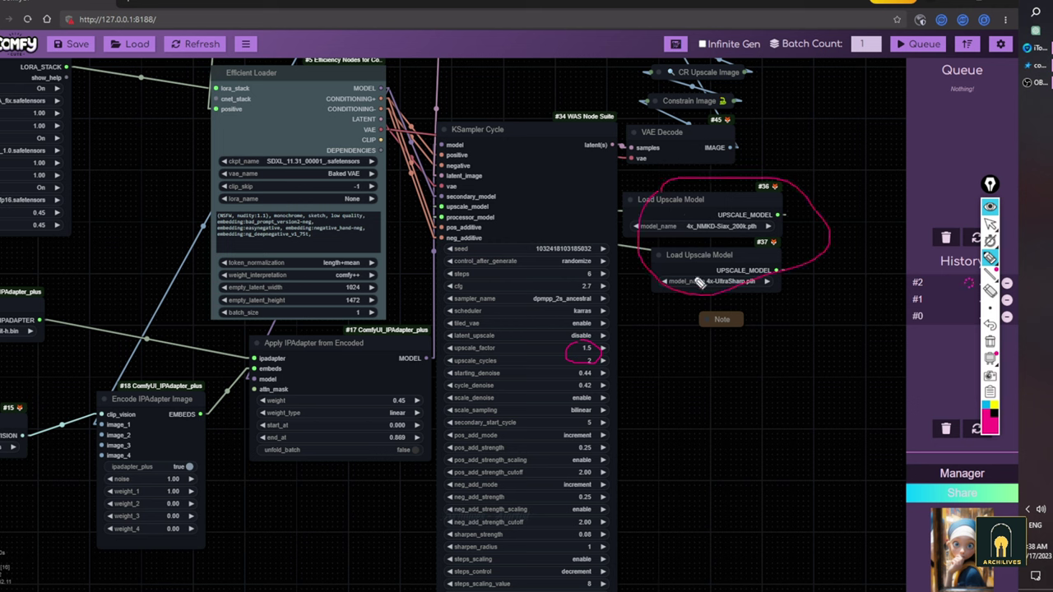
{"action": "mouse_move", "coordinate": [674, 298]}
{"action": "left_mouse_down"}
{"action": "mouse_move", "coordinate": [613, 358]}
{"action": "mouse_move", "coordinate": [632, 352]}
{"action": "left_mouse_up"}
{"action": "left_click", "coordinate": [991, 342]}
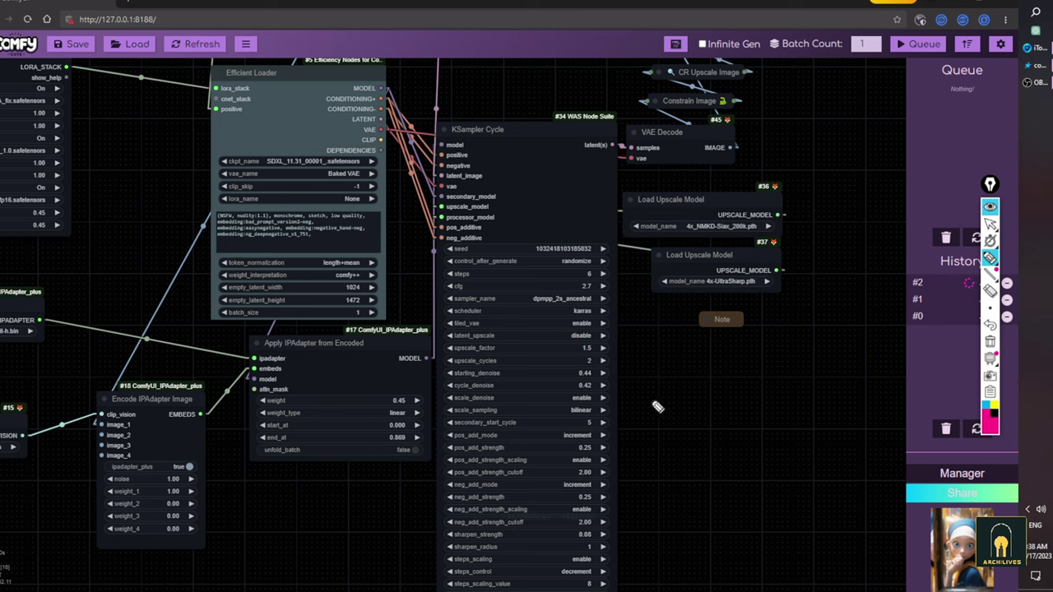
{"action": "key", "text": "Escape"}
Step: Examine the remaining KSampler Cycle settings, its preview image and the nodes that follow its output
{"action": "left_click_drag", "start_coordinate": [694, 427], "coordinate": [675, 289]}
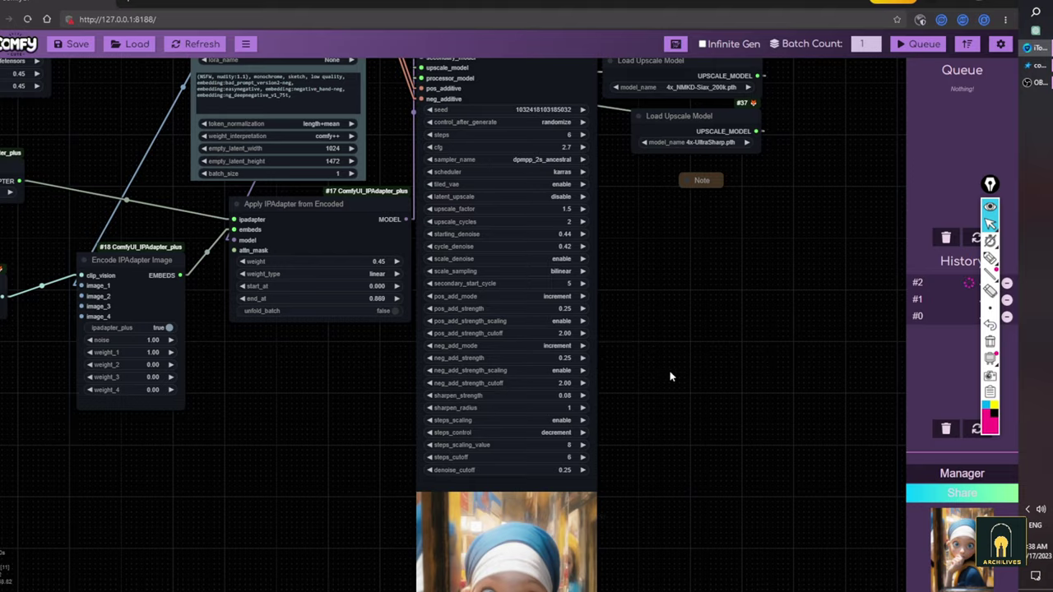
{"action": "left_click_drag", "start_coordinate": [671, 377], "coordinate": [659, 304]}
{"action": "scroll", "coordinate": [643, 388], "scroll_direction": "down", "scroll_amount": 4}
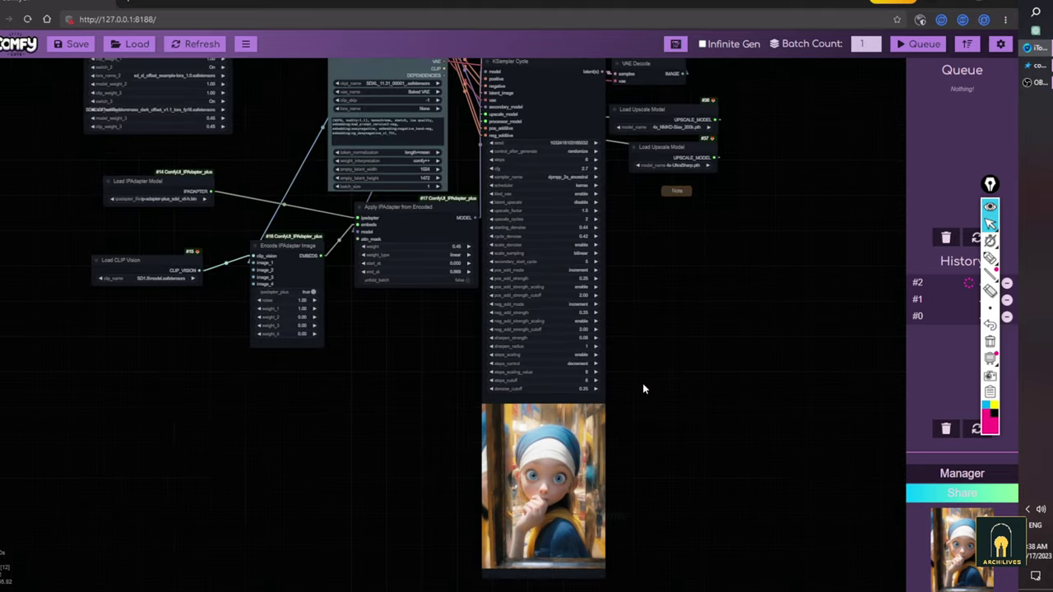
{"action": "left_click_drag", "start_coordinate": [725, 276], "coordinate": [651, 461]}
{"action": "left_click_drag", "start_coordinate": [698, 380], "coordinate": [669, 474]}
{"action": "scroll", "coordinate": [629, 382], "scroll_direction": "up", "scroll_amount": 1}
{"action": "scroll", "coordinate": [628, 387], "scroll_direction": "up", "scroll_amount": 3}
{"action": "left_click_drag", "start_coordinate": [628, 382], "coordinate": [743, 387]}
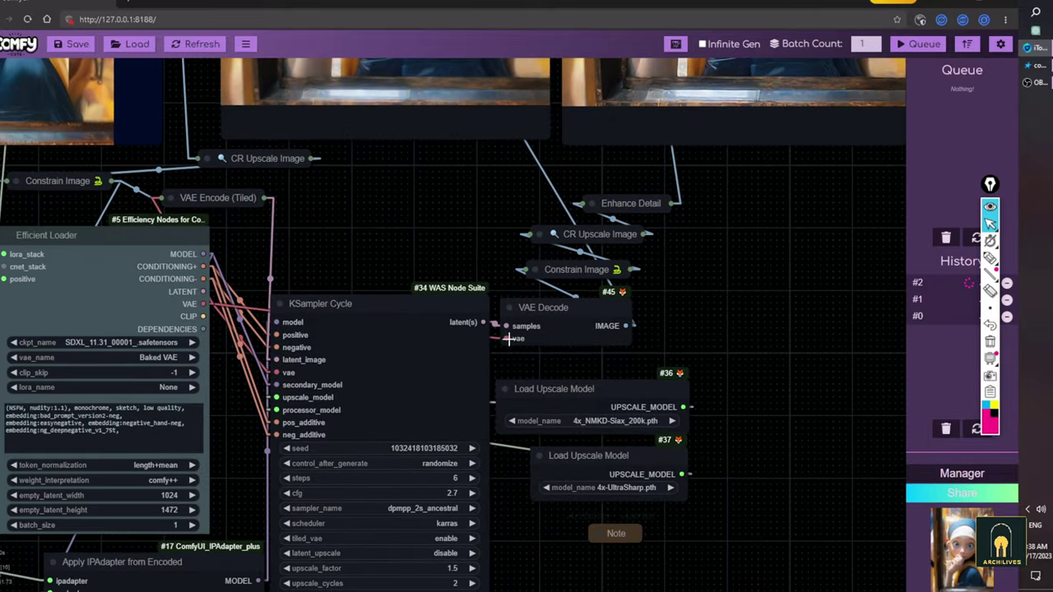
Step: Collapse the VAE Decode node, then expand the Constrain Image node and place it to the right of VAE Decode
{"action": "left_click", "coordinate": [527, 311]}
{"action": "key", "text": "alt+c"}
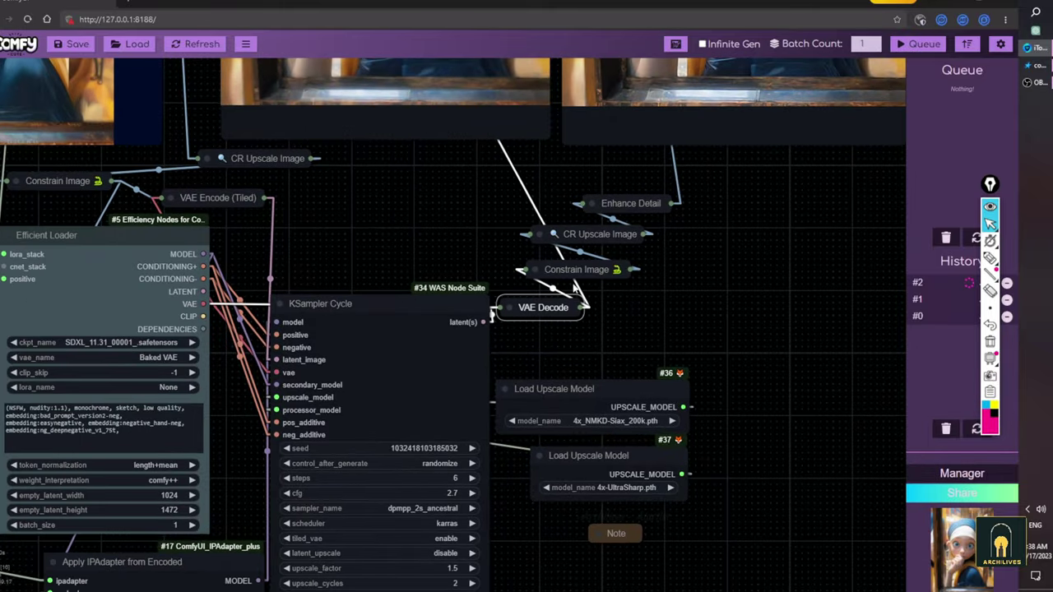
{"action": "left_click", "coordinate": [564, 270]}
{"action": "key", "text": "alt+c"}
{"action": "left_click_drag", "start_coordinate": [539, 269], "coordinate": [749, 250]}
{"action": "left_click_drag", "start_coordinate": [741, 380], "coordinate": [651, 210]}
{"action": "scroll", "coordinate": [650, 210], "scroll_direction": "down", "scroll_amount": 3}
{"action": "left_click_drag", "start_coordinate": [664, 345], "coordinate": [664, 404]}
{"action": "scroll", "coordinate": [689, 167], "scroll_direction": "up", "scroll_amount": 4}
{"action": "left_click_drag", "start_coordinate": [689, 167], "coordinate": [686, 215]}
{"action": "left_click_drag", "start_coordinate": [666, 162], "coordinate": [552, 208]}
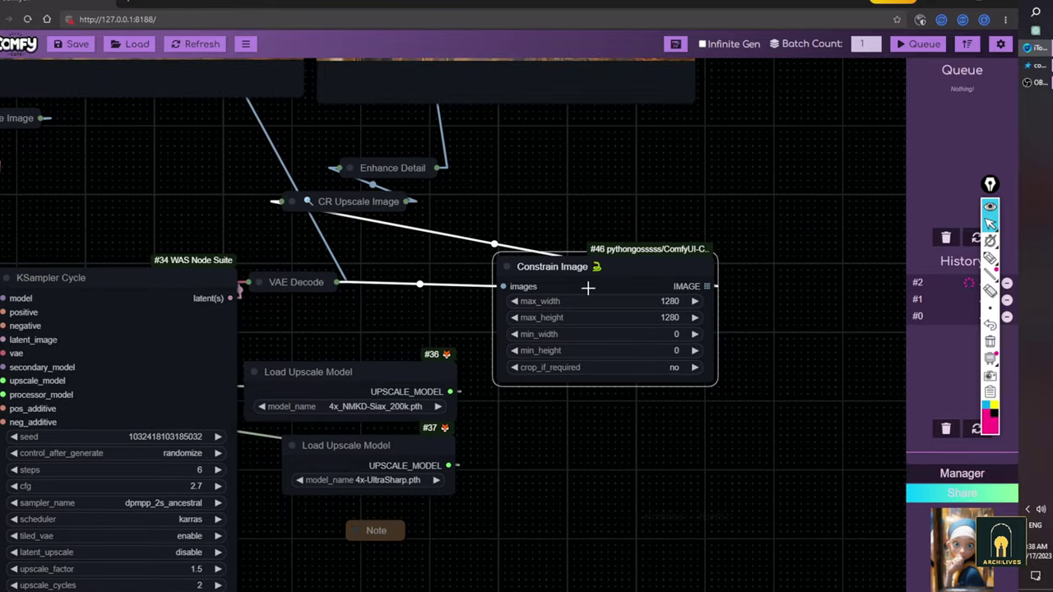
Step: Underline the Constrain Image max_width and max_height values, then collapse the node and move it close to VAE Decode
{"action": "left_click", "coordinate": [990, 258]}
{"action": "mouse_move", "coordinate": [744, 268]}
{"action": "left_mouse_down"}
{"action": "mouse_move", "coordinate": [768, 338]}
{"action": "mouse_move", "coordinate": [796, 303]}
{"action": "left_mouse_up"}
{"action": "mouse_move", "coordinate": [659, 311]}
{"action": "left_mouse_down"}
{"action": "mouse_move", "coordinate": [691, 307]}
{"action": "mouse_move", "coordinate": [680, 323]}
{"action": "left_mouse_up"}
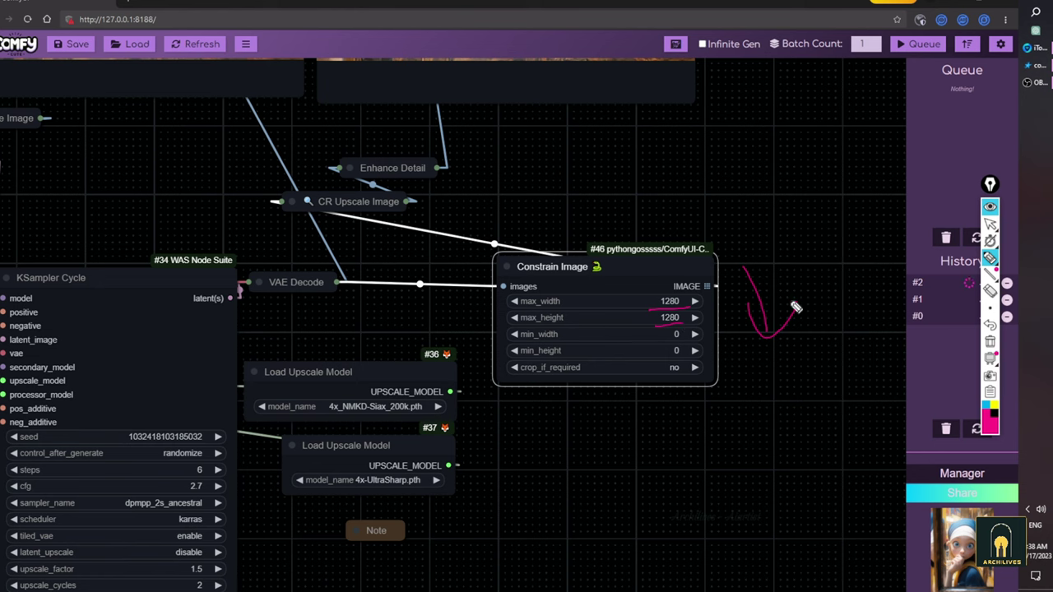
{"action": "key", "text": "ctrl+shift+2"}
{"action": "left_click", "coordinate": [510, 265]}
{"action": "left_click_drag", "start_coordinate": [550, 264], "coordinate": [438, 288]}
Step: Expand the CR Upscale Image node to the right of Enhance Detail, widen it, and clear the leftover pen marks
{"action": "left_click_drag", "start_coordinate": [456, 227], "coordinate": [516, 328]}
{"action": "left_click", "coordinate": [353, 304]}
{"action": "left_click_drag", "start_coordinate": [392, 305], "coordinate": [610, 293]}
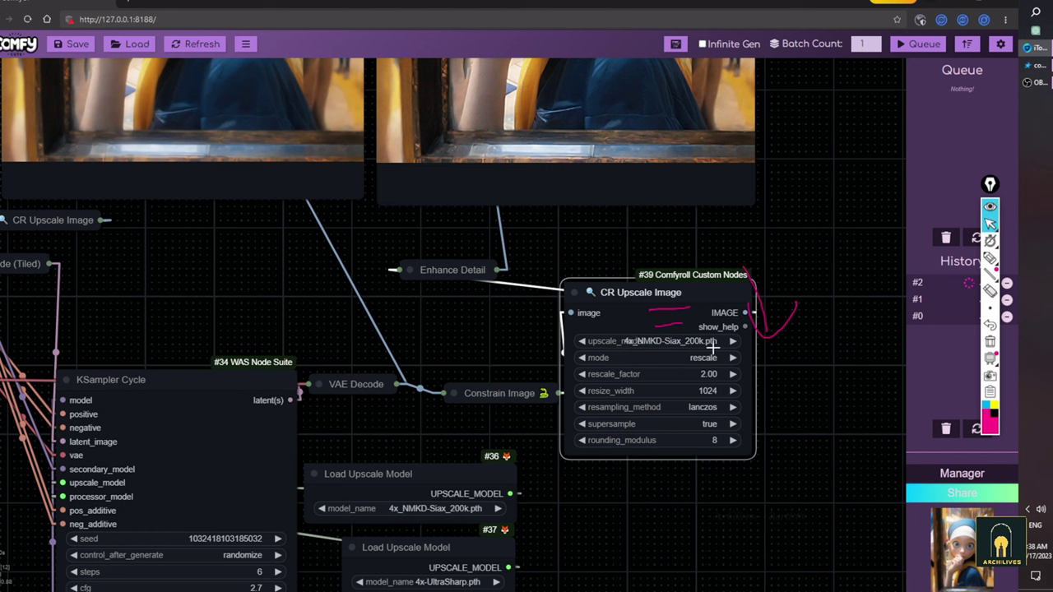
{"action": "left_click_drag", "start_coordinate": [758, 458], "coordinate": [793, 458]}
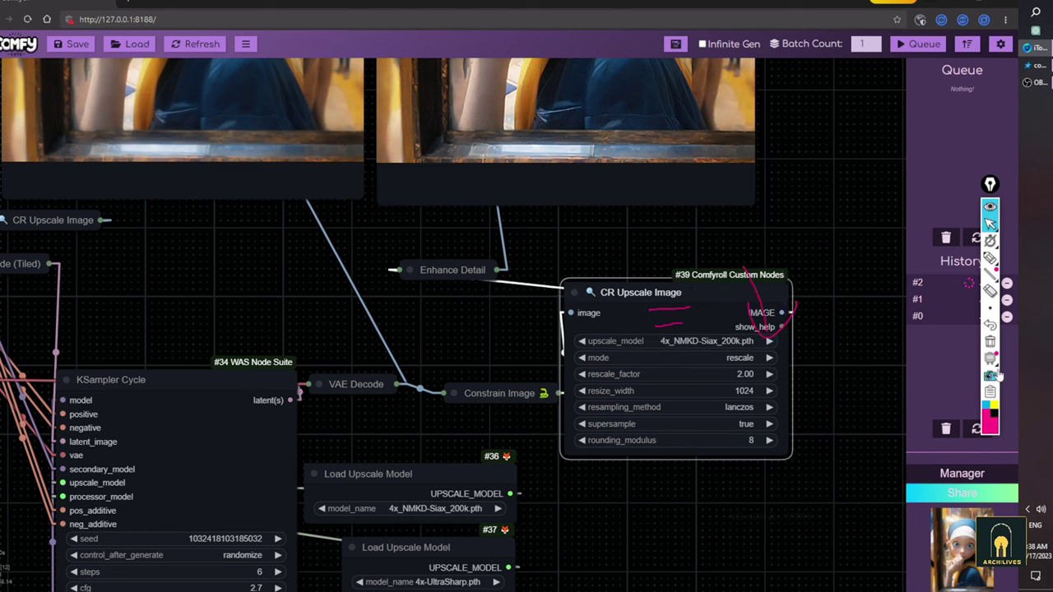
{"action": "left_click", "coordinate": [990, 343]}
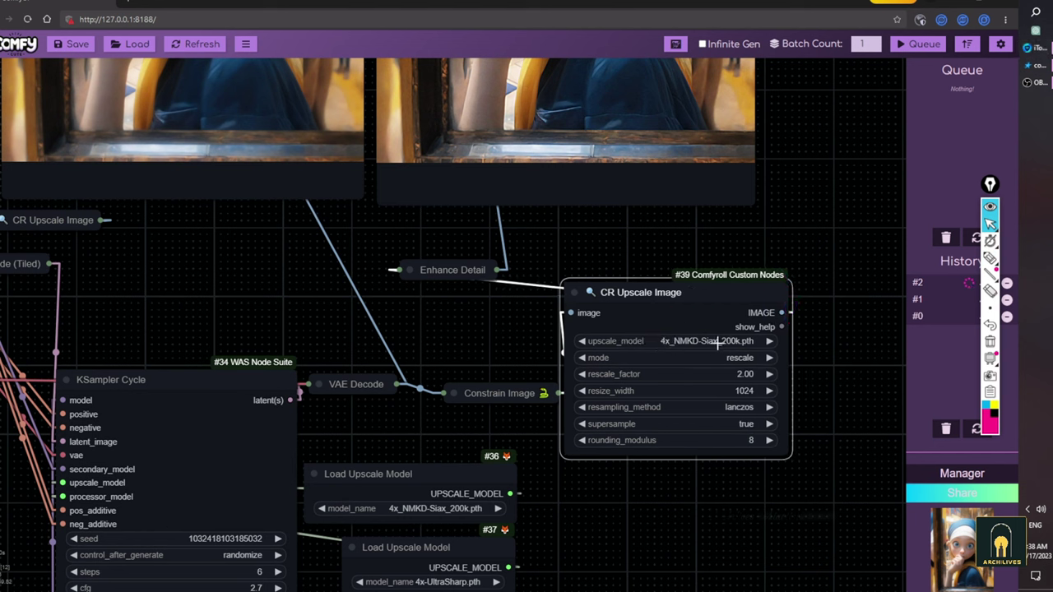
Step: Collapse the CR Upscale Image node and place it between the Enhance Detail and Constrain Image nodes
{"action": "left_click", "coordinate": [589, 292]}
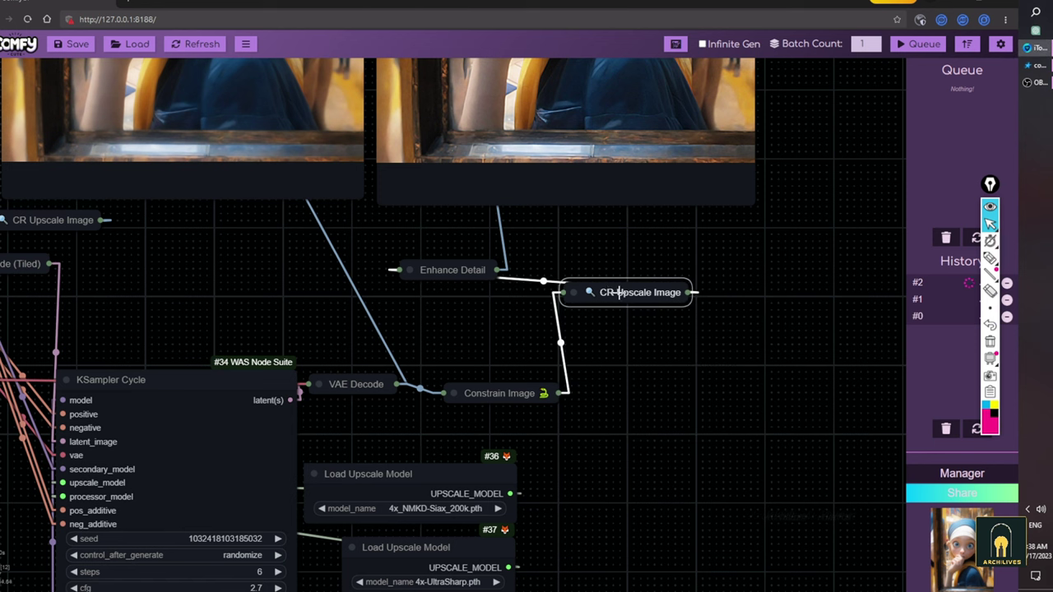
{"action": "left_click_drag", "start_coordinate": [615, 293], "coordinate": [485, 334]}
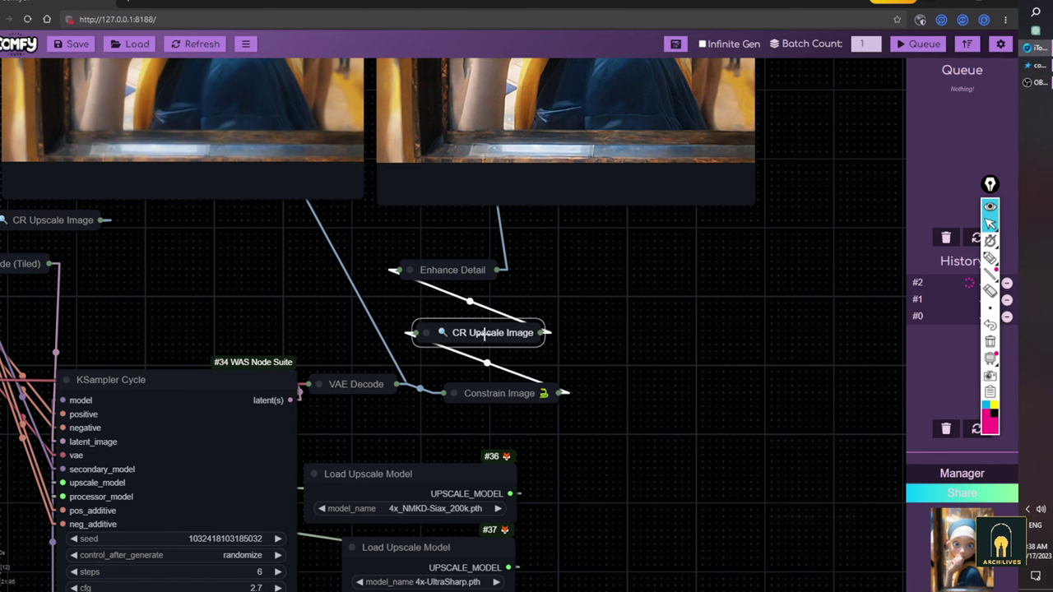
Step: Expand the Enhance Detail node and move it to the right of the collapsed CR Upscale Image node
{"action": "left_click", "coordinate": [411, 269]}
{"action": "mouse_move", "coordinate": [471, 277]}
{"action": "left_mouse_down"}
{"action": "mouse_move", "coordinate": [723, 249]}
{"action": "mouse_move", "coordinate": [643, 278]}
{"action": "mouse_move", "coordinate": [691, 271]}
{"action": "left_mouse_up"}
{"action": "mouse_move", "coordinate": [587, 245]}
{"action": "left_mouse_down"}
{"action": "mouse_move", "coordinate": [875, 262]}
{"action": "mouse_move", "coordinate": [741, 432]}
{"action": "mouse_move", "coordinate": [605, 271]}
{"action": "mouse_move", "coordinate": [634, 245]}
{"action": "left_mouse_up"}
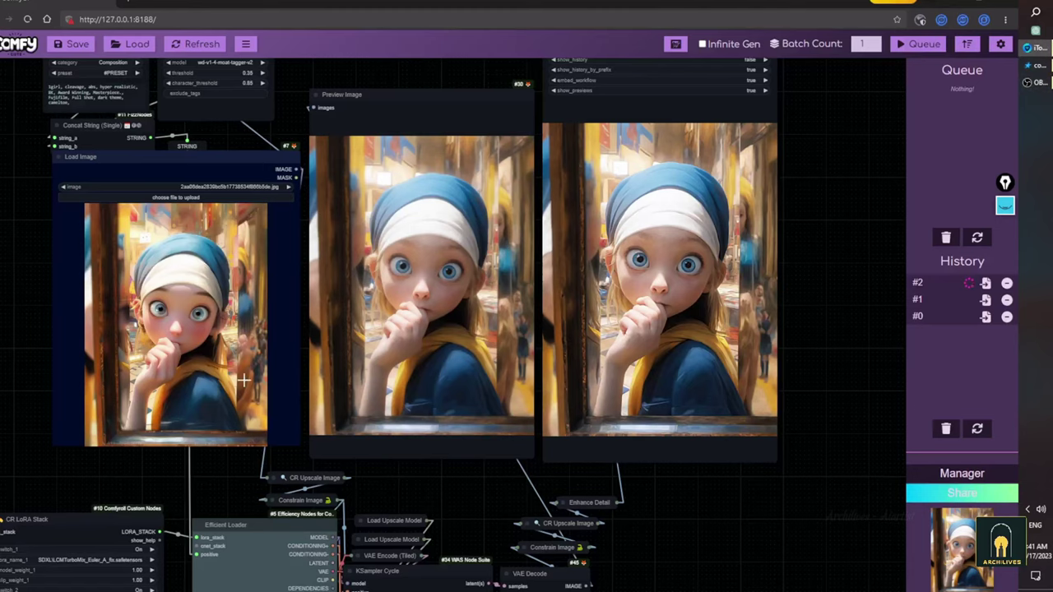
Step: Place the Load Image node directly right of the Image Save node and resize it to compare the source with the enhanced result
{"action": "scroll", "coordinate": [161, 370], "scroll_direction": "up", "scroll_amount": 5}
{"action": "scroll", "coordinate": [160, 370], "scroll_direction": "down", "scroll_amount": 6}
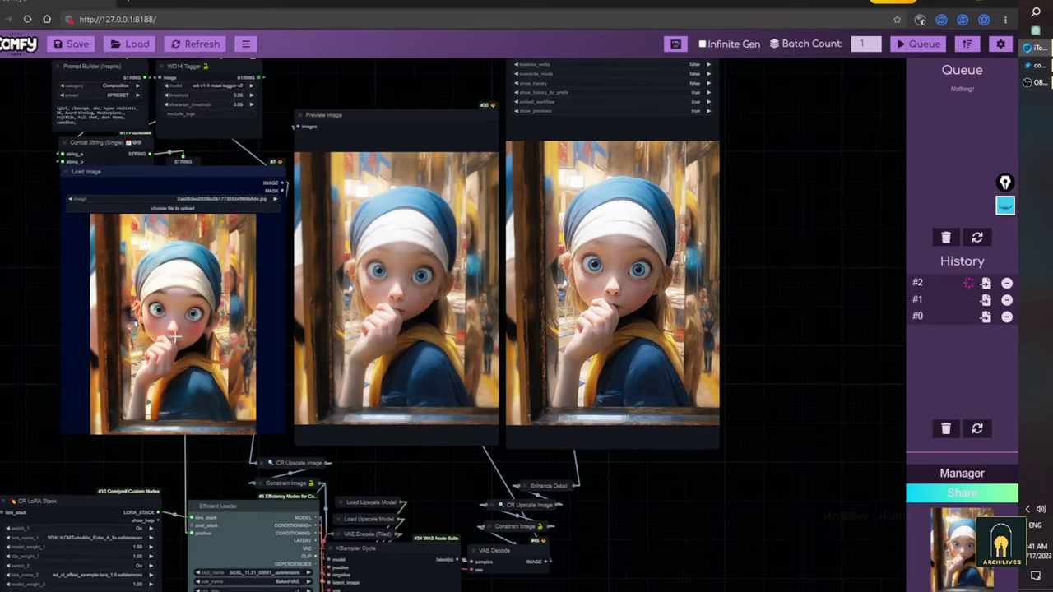
{"action": "left_click_drag", "start_coordinate": [175, 340], "coordinate": [833, 328]}
{"action": "scroll", "coordinate": [833, 327], "scroll_direction": "up", "scroll_amount": 4}
{"action": "left_click_drag", "start_coordinate": [736, 547], "coordinate": [535, 539]}
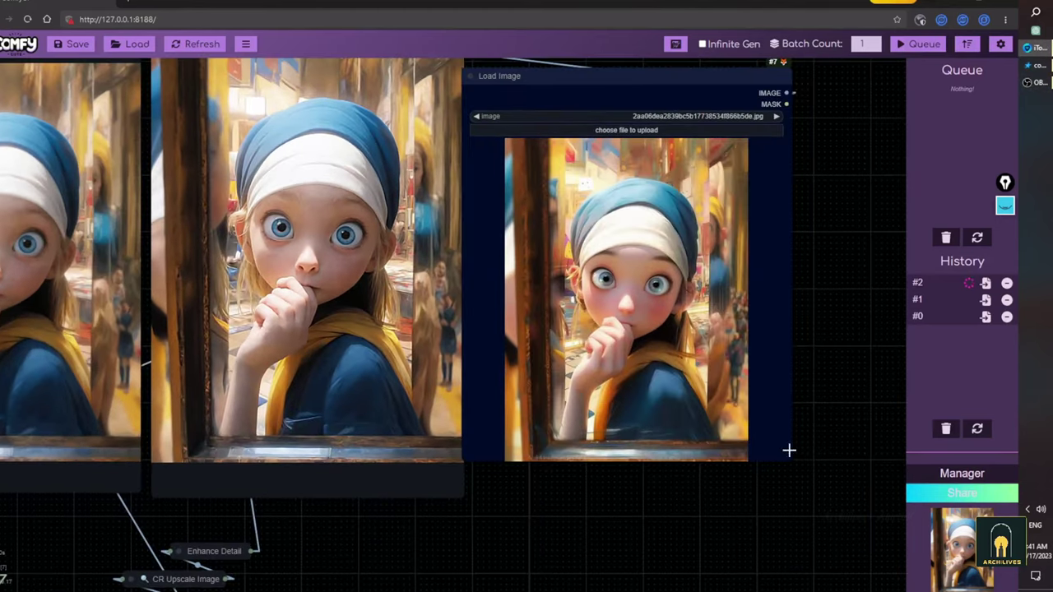
{"action": "left_click_drag", "start_coordinate": [789, 459], "coordinate": [705, 499]}
{"action": "left_click_drag", "start_coordinate": [638, 390], "coordinate": [646, 354]}
{"action": "scroll", "coordinate": [490, 283], "scroll_direction": "up", "scroll_amount": 4}
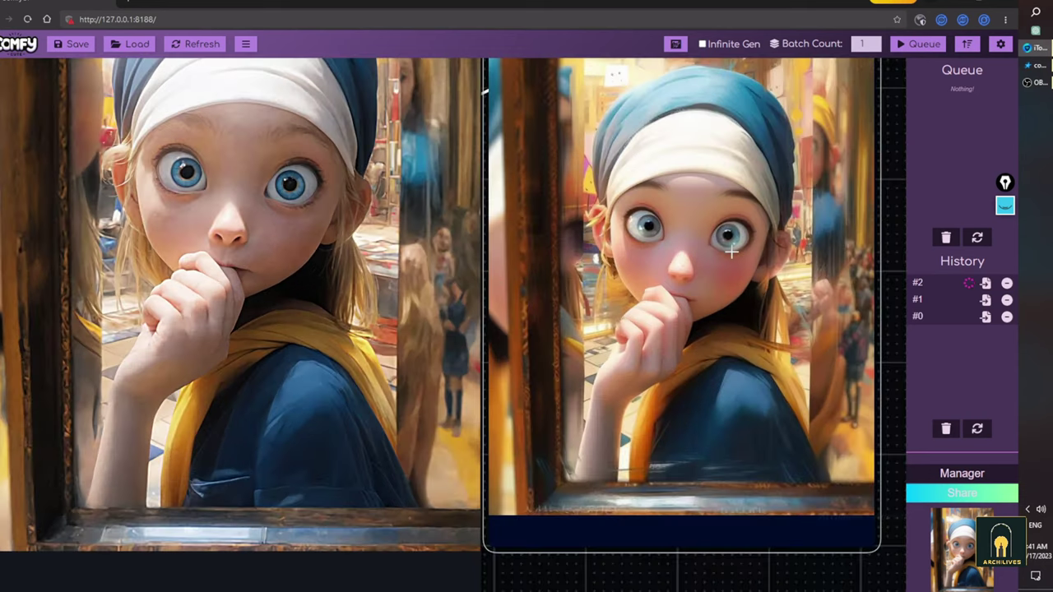
{"action": "scroll", "coordinate": [651, 269], "scroll_direction": "down", "scroll_amount": 3}
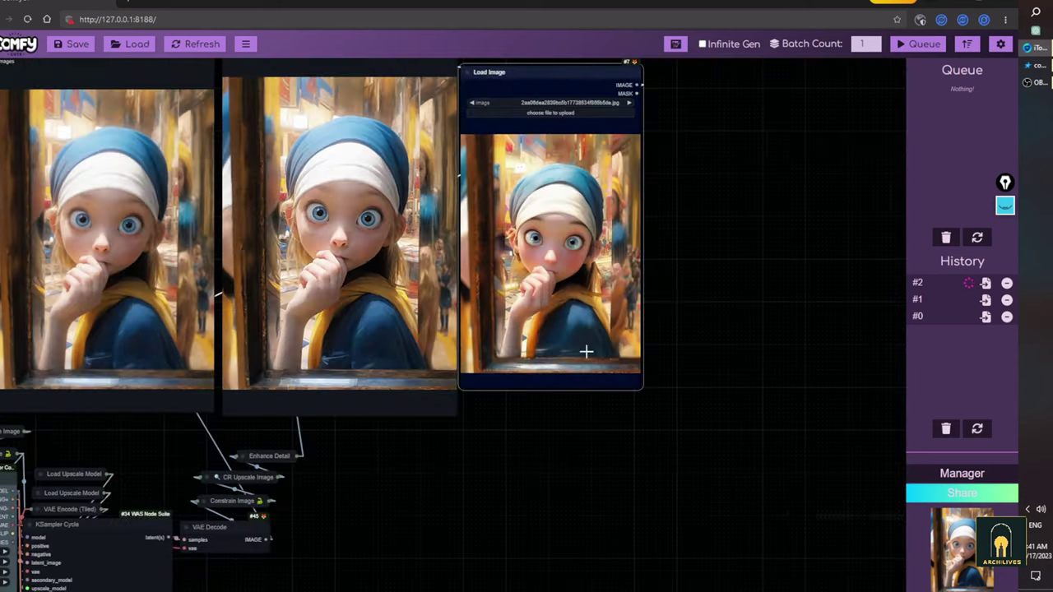
Step: Copy the Image Save node's result to the clipspace and paste it into the Load Image node
{"action": "scroll", "coordinate": [526, 329], "scroll_direction": "up", "scroll_amount": 3}
{"action": "right_click", "coordinate": [493, 214]}
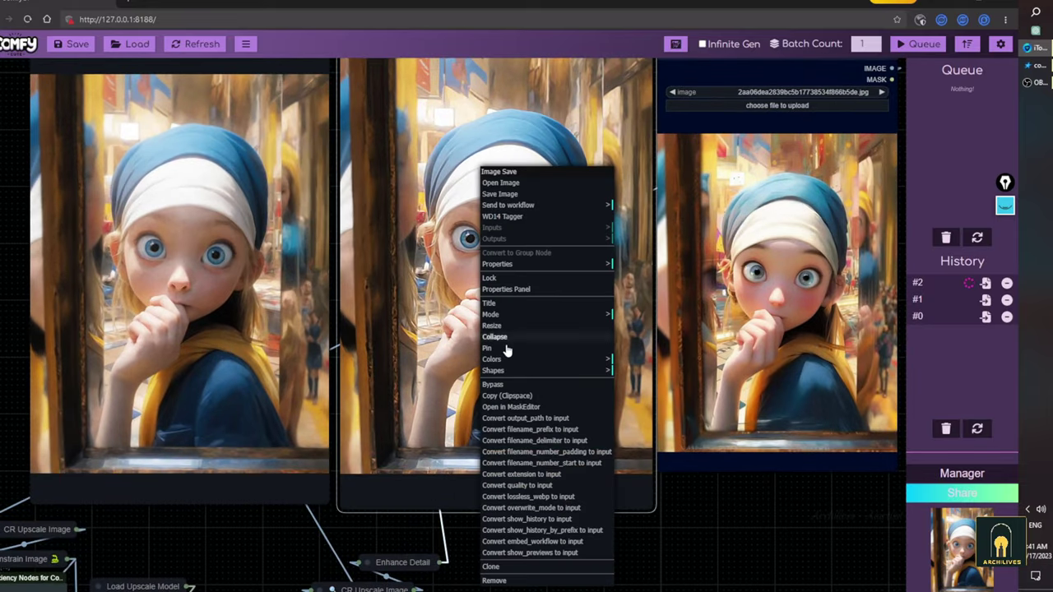
{"action": "left_click", "coordinate": [508, 397]}
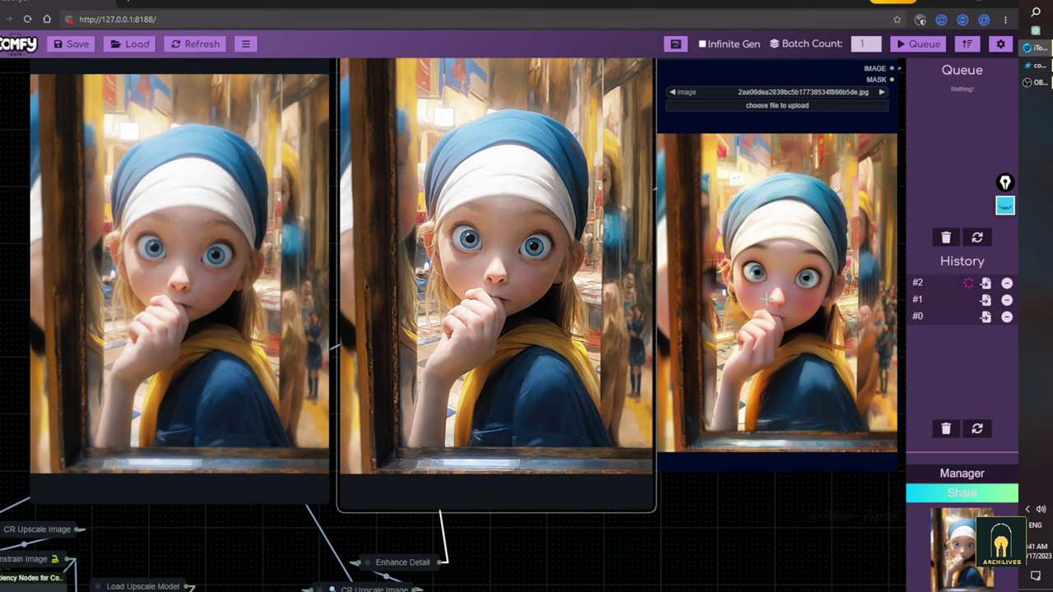
{"action": "right_click", "coordinate": [773, 296]}
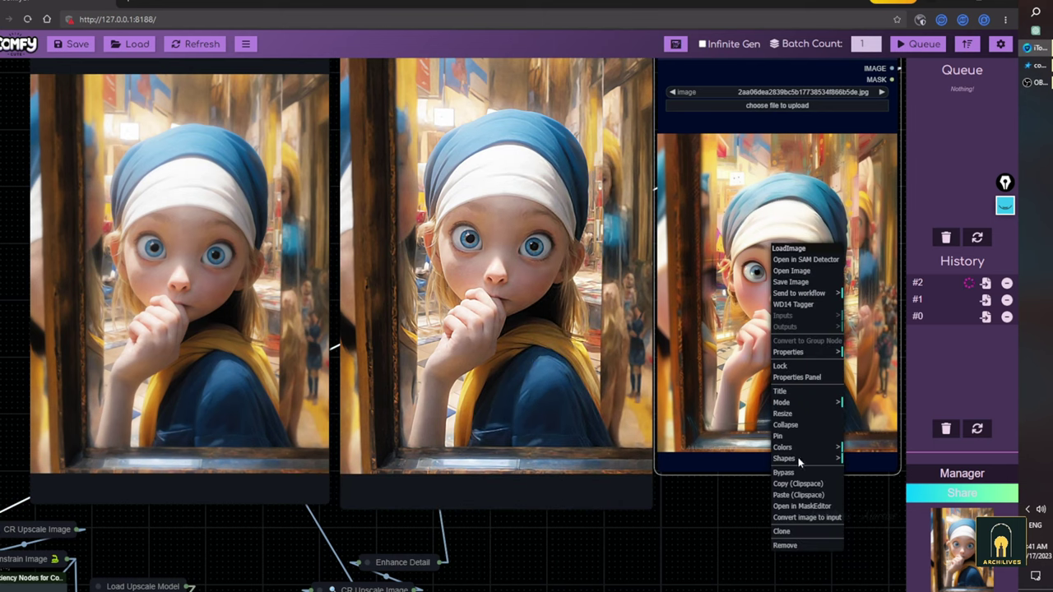
{"action": "left_click", "coordinate": [795, 494]}
Step: Move the Load Image node back above the CR LoRA Stack node and queue the workflow for another enhancement pass
{"action": "scroll", "coordinate": [770, 328], "scroll_direction": "down", "scroll_amount": 6}
{"action": "left_click_drag", "start_coordinate": [797, 288], "coordinate": [198, 326]}
{"action": "scroll", "coordinate": [291, 396], "scroll_direction": "up", "scroll_amount": 4}
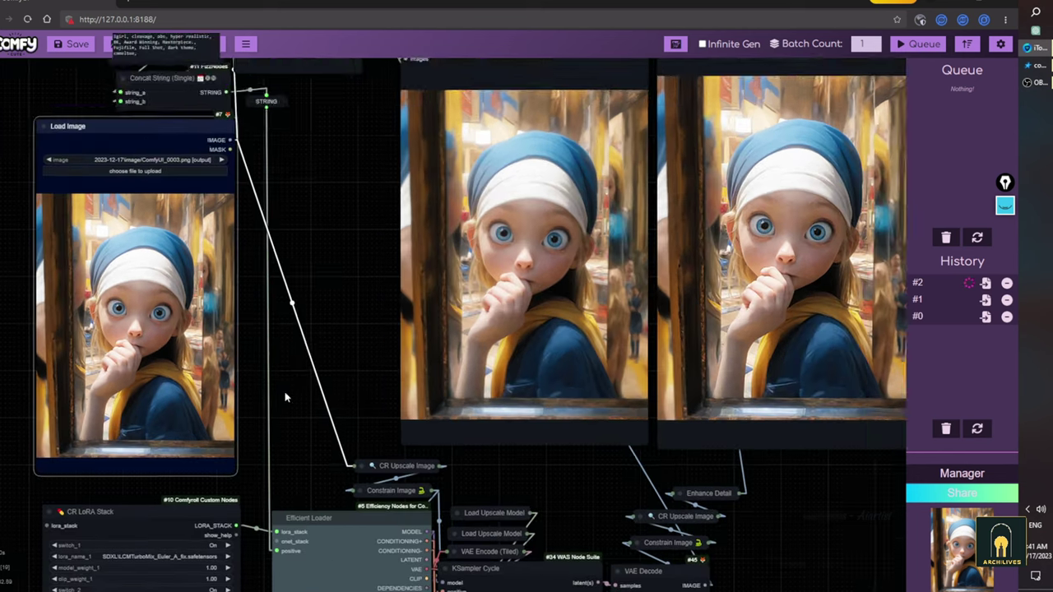
{"action": "left_click_drag", "start_coordinate": [289, 395], "coordinate": [348, 278]}
{"action": "scroll", "coordinate": [348, 278], "scroll_direction": "down", "scroll_amount": 2}
{"action": "left_click", "coordinate": [919, 44]}
Step: Examine the face, hair and background detail in the new Preview Image and Image Save results
{"action": "scroll", "coordinate": [404, 258], "scroll_direction": "down", "scroll_amount": 4}
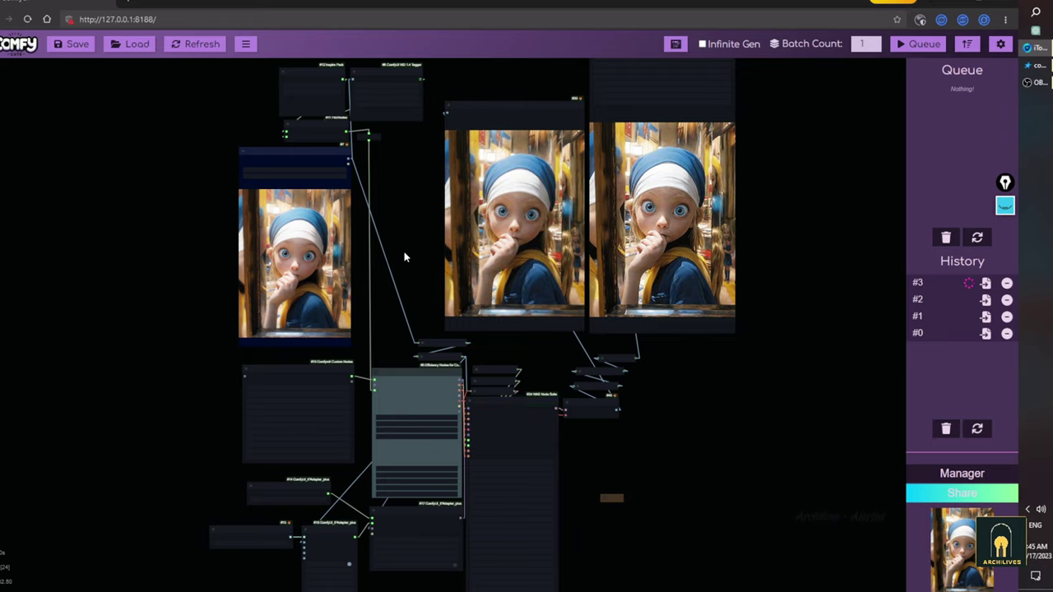
{"action": "scroll", "coordinate": [607, 211], "scroll_direction": "up", "scroll_amount": 6}
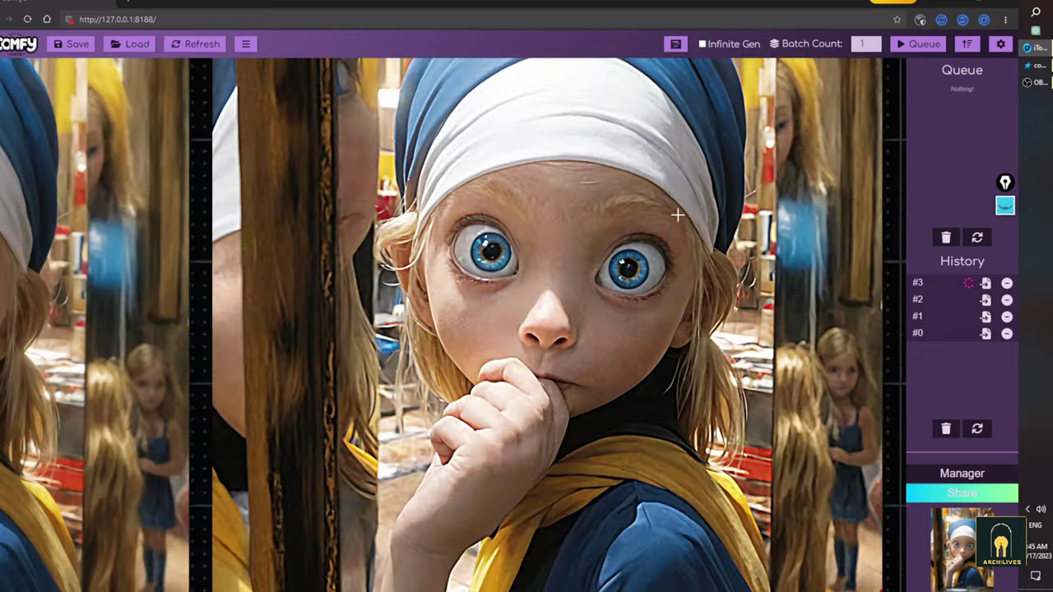
{"action": "scroll", "coordinate": [678, 214], "scroll_direction": "down", "scroll_amount": 4}
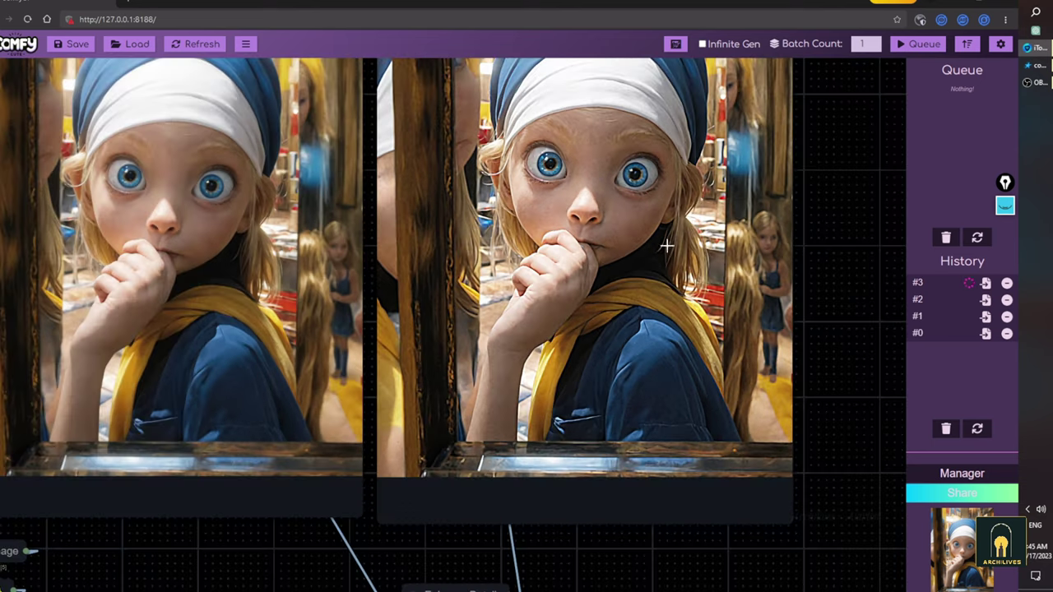
{"action": "scroll", "coordinate": [667, 247], "scroll_direction": "up", "scroll_amount": 4}
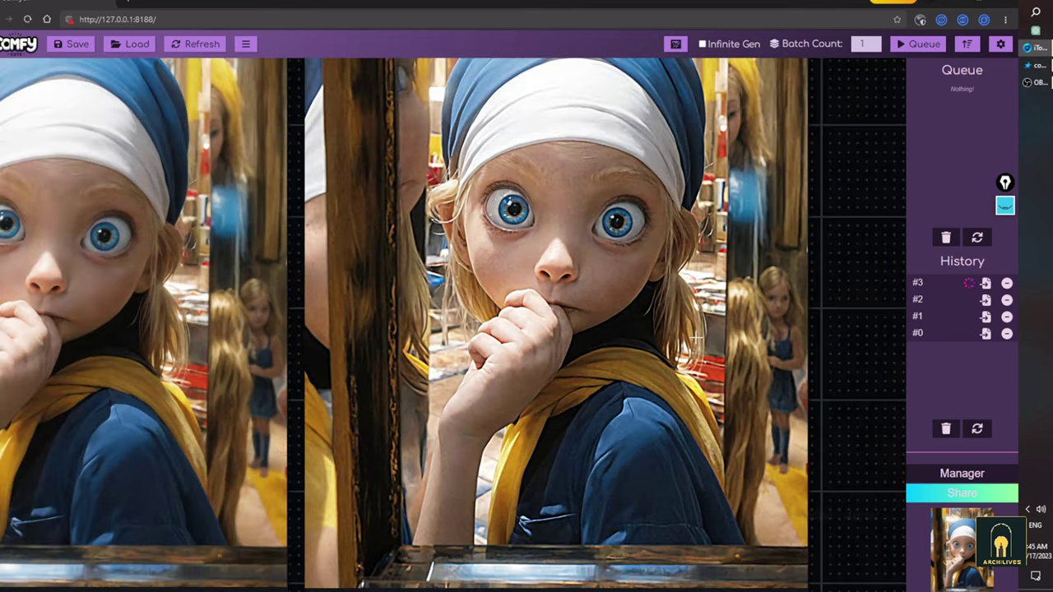
{"action": "scroll", "coordinate": [762, 349], "scroll_direction": "down", "scroll_amount": 4}
{"action": "scroll", "coordinate": [712, 371], "scroll_direction": "up", "scroll_amount": 5}
{"action": "scroll", "coordinate": [657, 363], "scroll_direction": "down", "scroll_amount": 10}
{"action": "scroll", "coordinate": [247, 296], "scroll_direction": "up", "scroll_amount": 9}
{"action": "scroll", "coordinate": [231, 309], "scroll_direction": "down", "scroll_amount": 7}
Step: Bring the Load Image node with the first-pass image beside the Image Save node and enlarge it for a second comparison
{"action": "left_click_drag", "start_coordinate": [177, 156], "coordinate": [893, 112]}
{"action": "left_click_drag", "start_coordinate": [872, 436], "coordinate": [895, 490]}
{"action": "scroll", "coordinate": [494, 329], "scroll_direction": "up", "scroll_amount": 4}
{"action": "left_click_drag", "start_coordinate": [799, 407], "coordinate": [781, 406]}
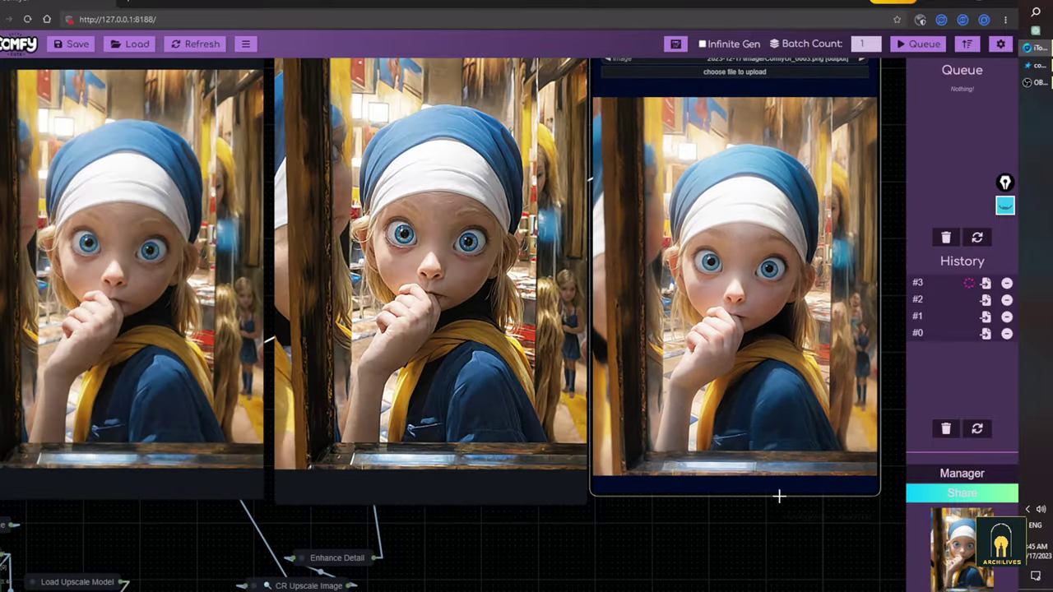
{"action": "scroll", "coordinate": [781, 508], "scroll_direction": "up", "scroll_amount": 2}
{"action": "left_click_drag", "start_coordinate": [767, 522], "coordinate": [731, 536]}
{"action": "left_click_drag", "start_coordinate": [861, 502], "coordinate": [877, 482]}
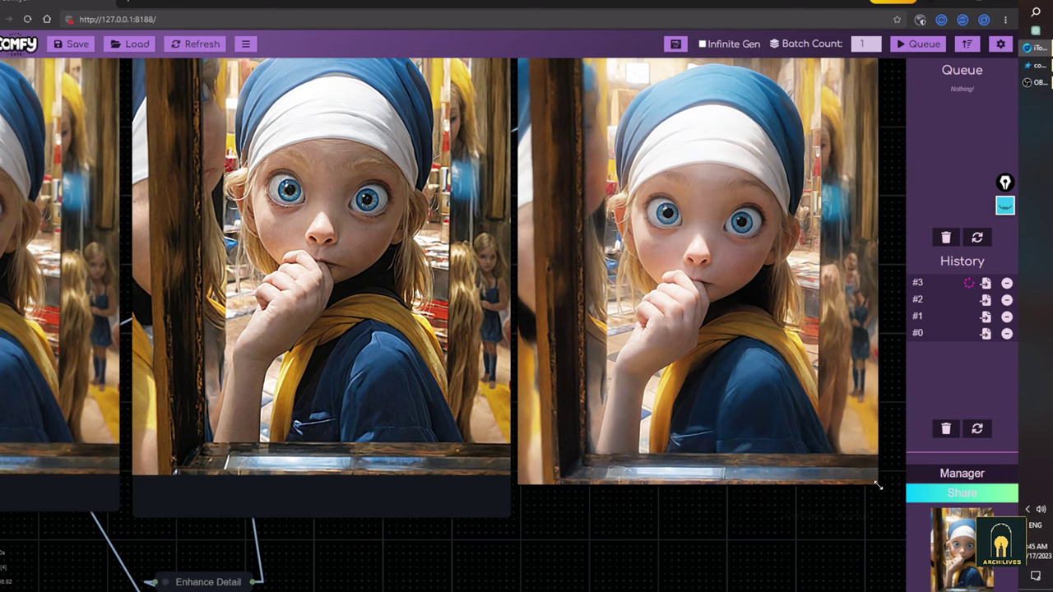
{"action": "scroll", "coordinate": [752, 527], "scroll_direction": "up", "scroll_amount": 2}
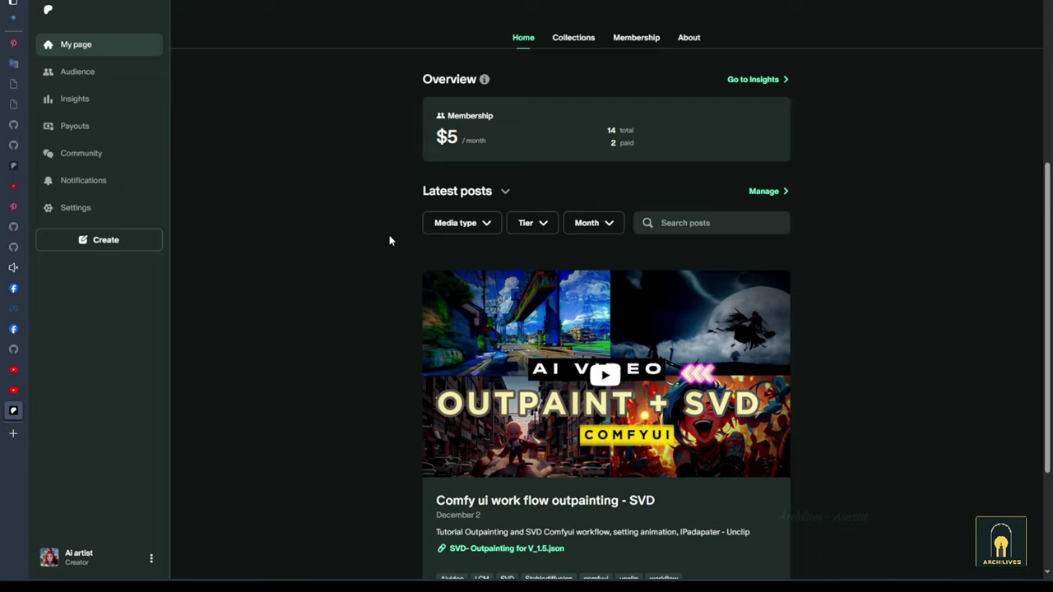
Step: On the Patreon creator page, browse the latest posts down to the "Comfy ui work flow outpainting - SVD" post
{"action": "scroll", "coordinate": [387, 236], "scroll_direction": "up", "scroll_amount": 4}
{"action": "left_click_drag", "start_coordinate": [576, 281], "coordinate": [774, 306]}
{"action": "left_click", "coordinate": [774, 306]}
{"action": "scroll", "coordinate": [807, 309], "scroll_direction": "down", "scroll_amount": 3}
{"action": "scroll", "coordinate": [863, 282], "scroll_direction": "up", "scroll_amount": 1}
{"action": "scroll", "coordinate": [863, 286], "scroll_direction": "down", "scroll_amount": 3}
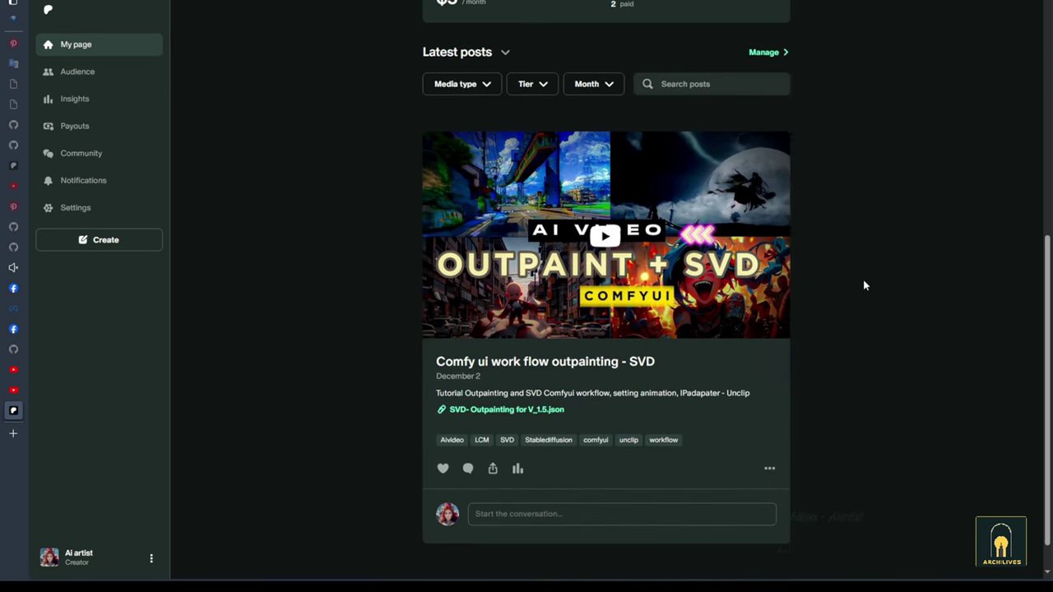
{"action": "scroll", "coordinate": [863, 285], "scroll_direction": "up", "scroll_amount": 2}
{"action": "scroll", "coordinate": [863, 286], "scroll_direction": "down", "scroll_amount": 2}
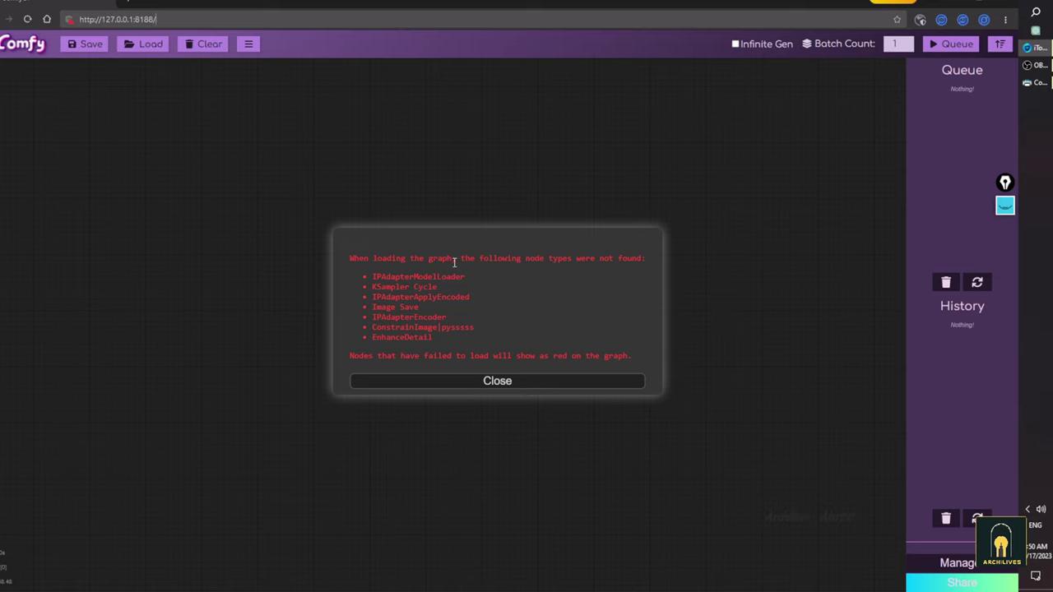
Step: In ComfyUI, highlight the missing node types message, dismiss it, and examine the red KSampler Cycle node and its neighbours
{"action": "left_click_drag", "start_coordinate": [457, 259], "coordinate": [644, 259]}
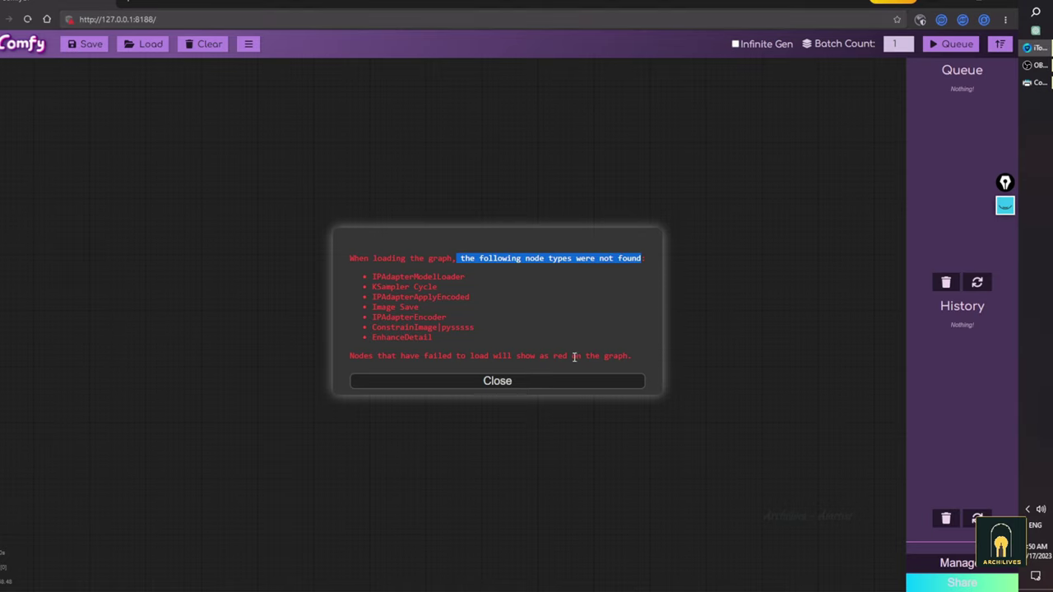
{"action": "left_click", "coordinate": [576, 382]}
{"action": "scroll", "coordinate": [646, 348], "scroll_direction": "up", "scroll_amount": 5}
{"action": "left_click_drag", "start_coordinate": [645, 348], "coordinate": [658, 463]}
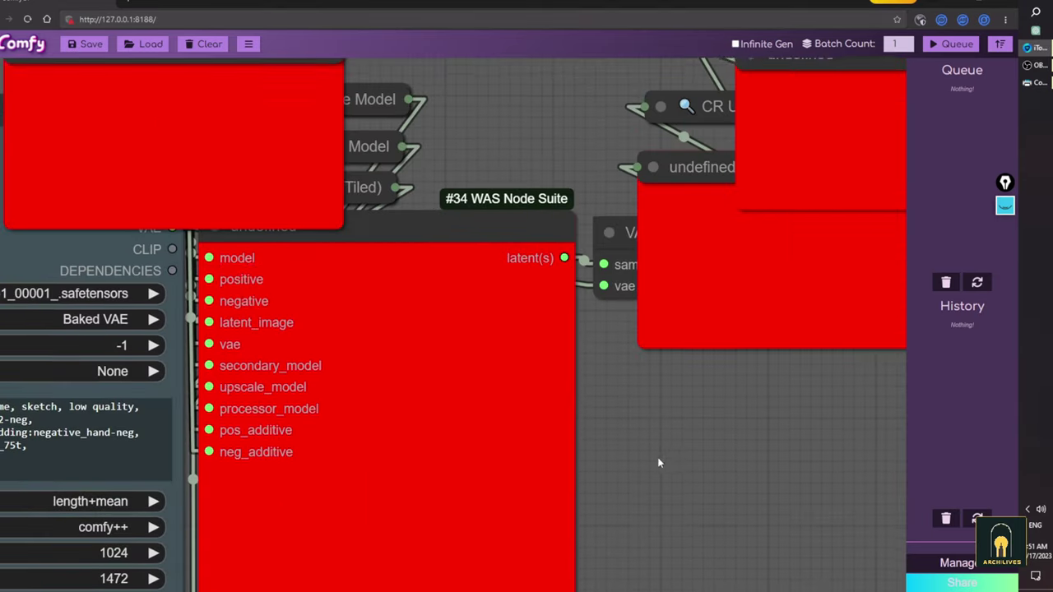
{"action": "scroll", "coordinate": [497, 192], "scroll_direction": "down", "scroll_amount": 5}
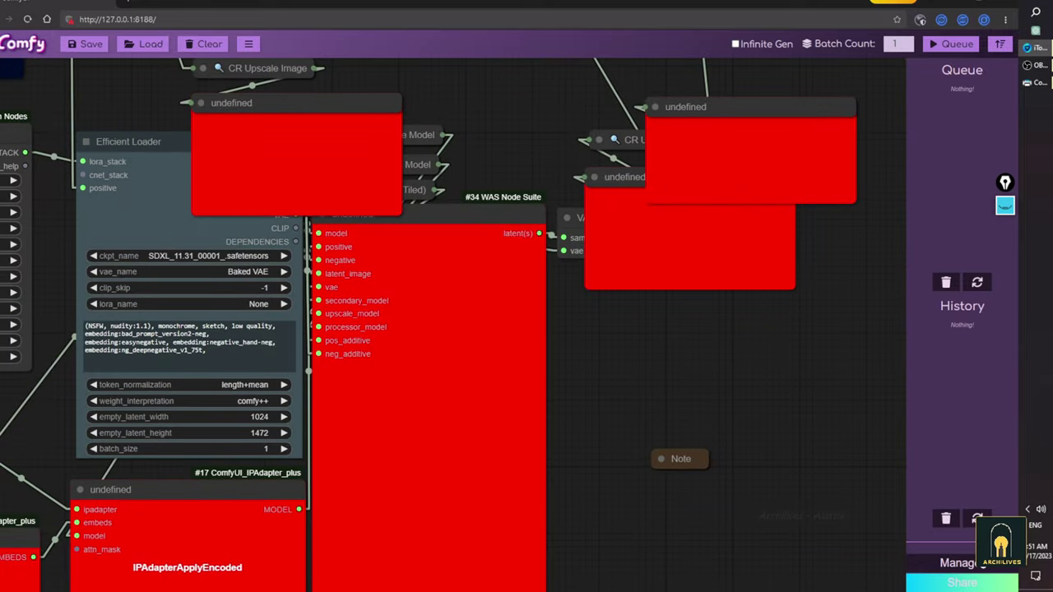
Step: Review the missing custom nodes list in ComfyUI Manager and the WAS Node Suite GitHub page, then close the manager
{"action": "left_click", "coordinate": [959, 563]}
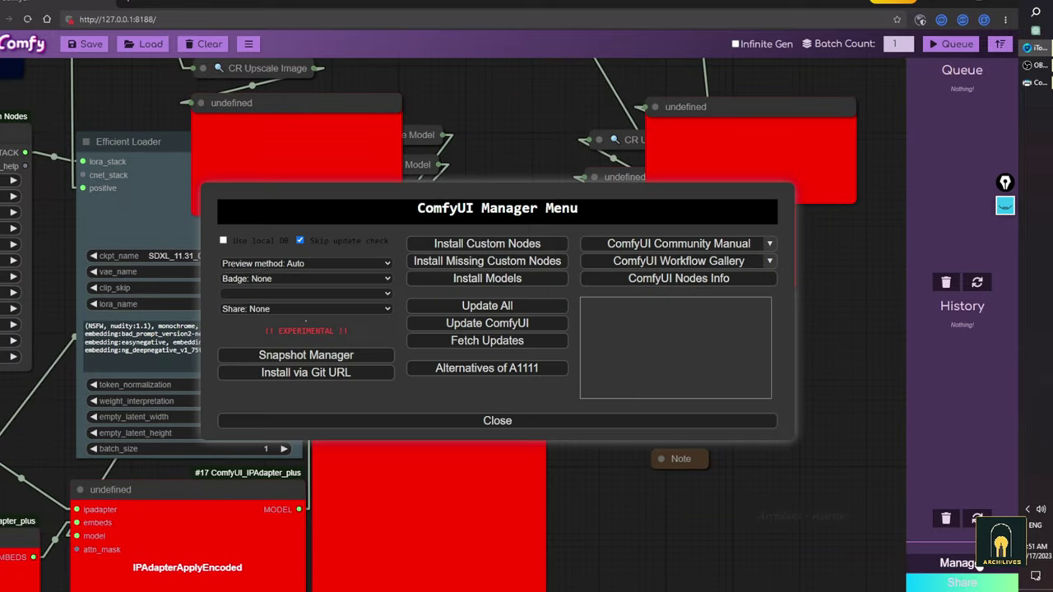
{"action": "left_click", "coordinate": [486, 262]}
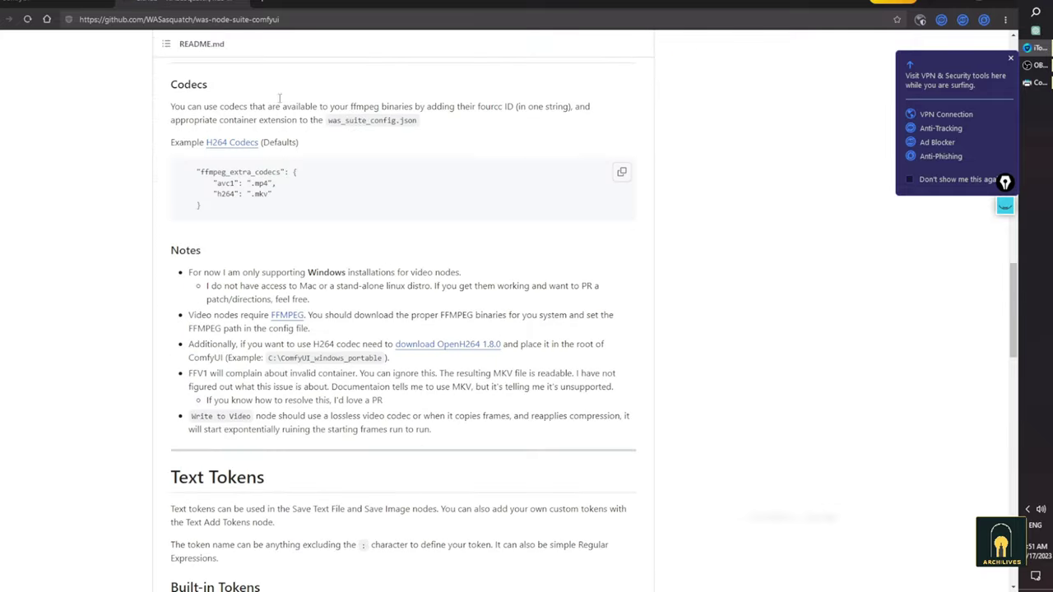
{"action": "left_click", "coordinate": [54, 2]}
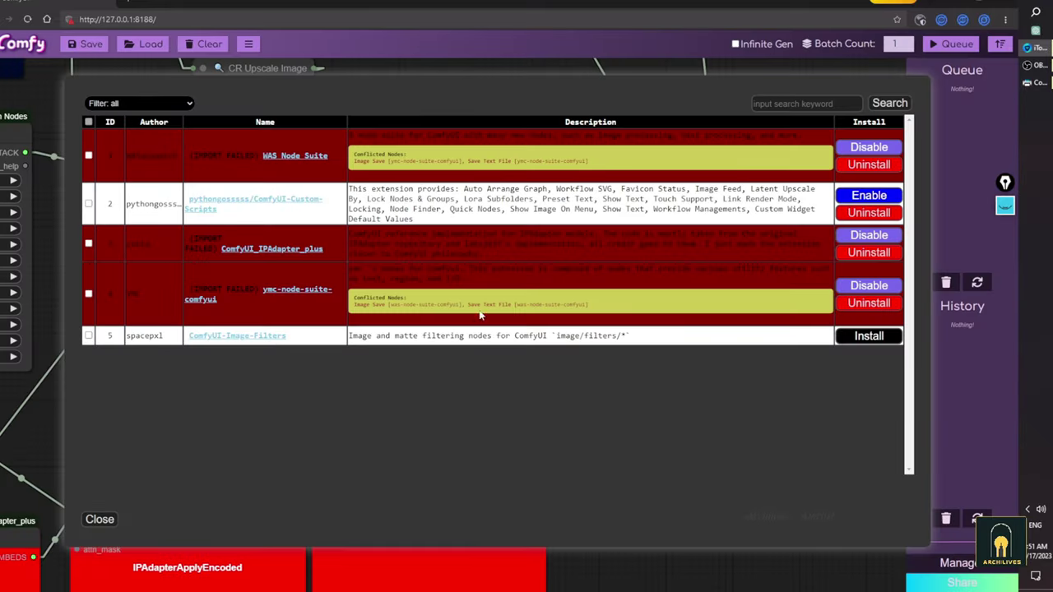
{"action": "left_click", "coordinate": [99, 520]}
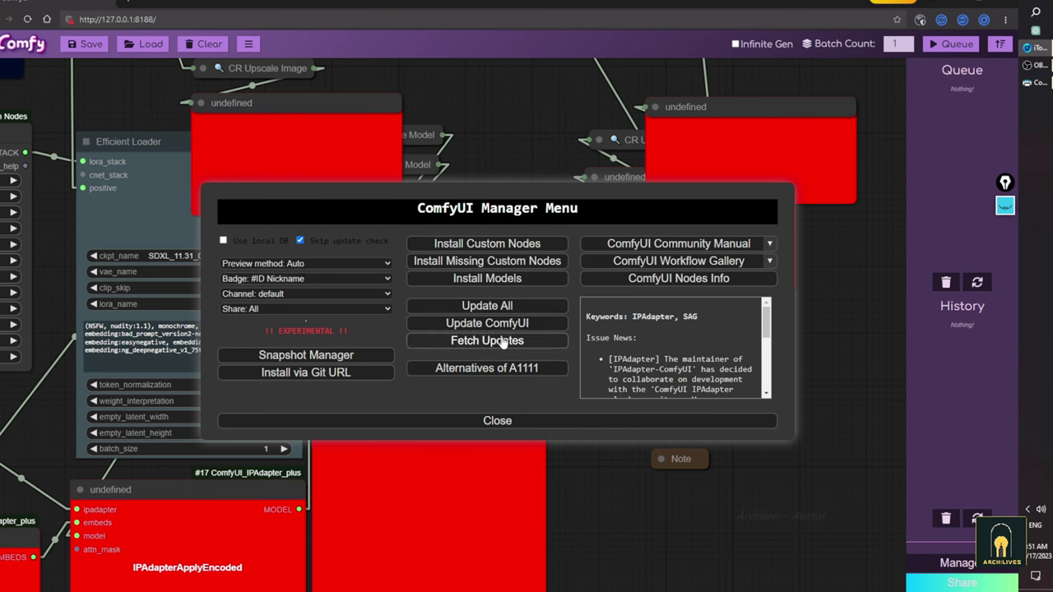
{"action": "left_click", "coordinate": [582, 421]}
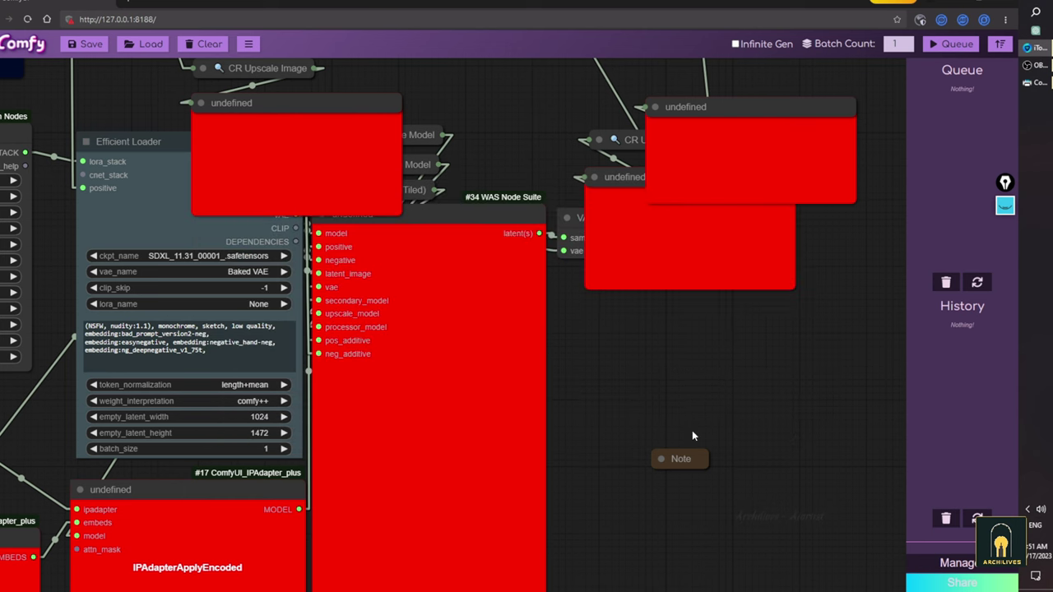
{"action": "left_click_drag", "start_coordinate": [686, 546], "coordinate": [485, 317]}
{"action": "scroll", "coordinate": [507, 356], "scroll_direction": "down", "scroll_amount": 4}
{"action": "scroll", "coordinate": [521, 362], "scroll_direction": "down", "scroll_amount": 3}
{"action": "left_click_drag", "start_coordinate": [529, 364], "coordinate": [696, 456]}
{"action": "scroll", "coordinate": [692, 449], "scroll_direction": "up", "scroll_amount": 3}
{"action": "left_click_drag", "start_coordinate": [757, 430], "coordinate": [597, 431]}
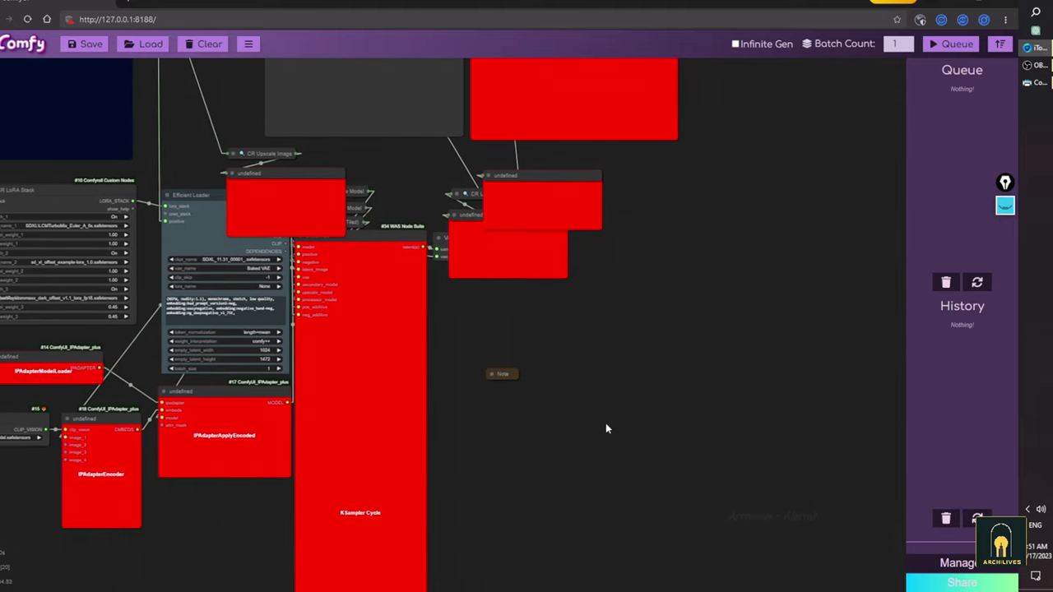